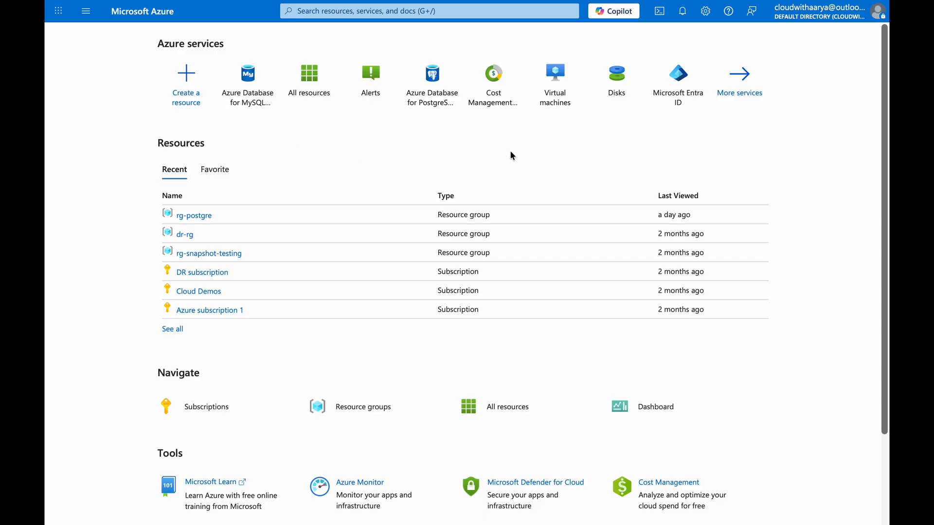
Search the portal for azure mysql and open the Azure Database for MySQL flexible servers service's deployment options.
{"action": "left_click", "coordinate": [396, 12]}
{"action": "type", "text": "azure"}
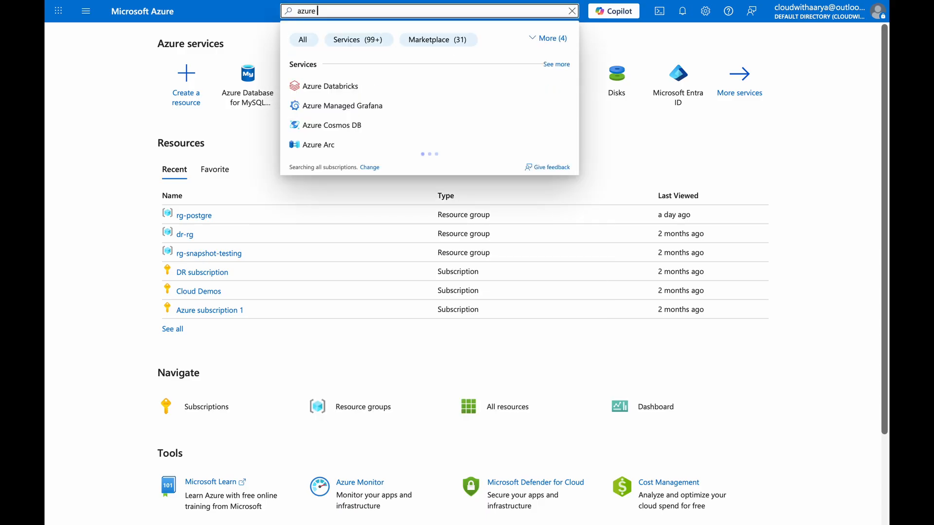
{"action": "type", "text": " mysql"}
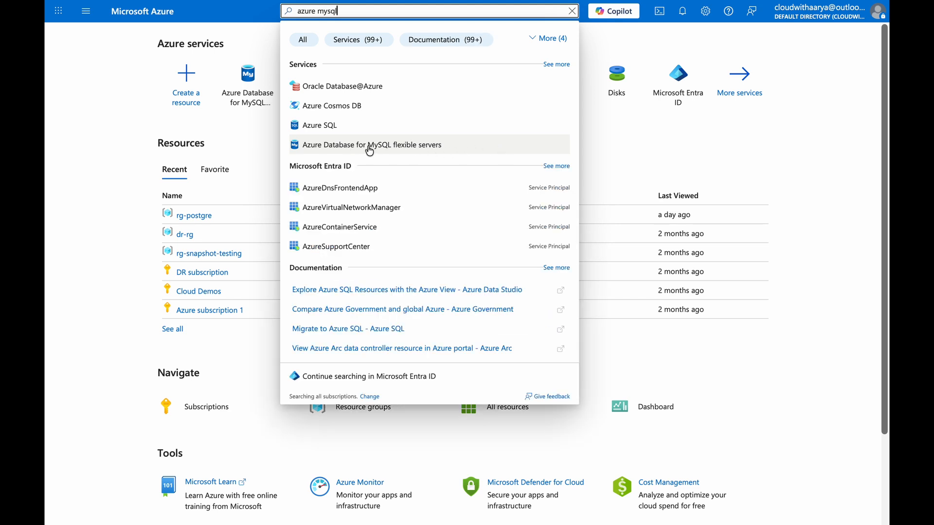
{"action": "left_click", "coordinate": [369, 148]}
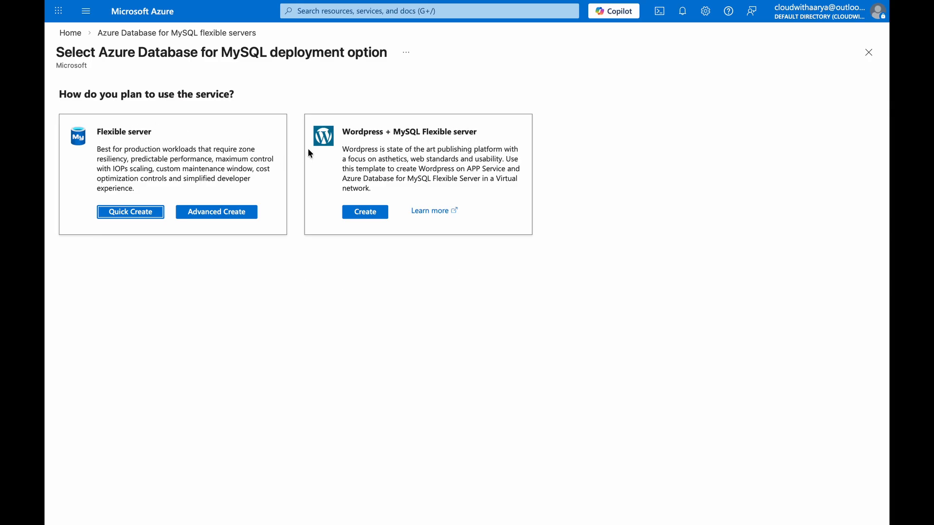
Explore the Quick Create form for a MySQL flexible server and try the Enterprise workload type.
{"action": "left_click_drag", "start_coordinate": [342, 130], "coordinate": [457, 132]}
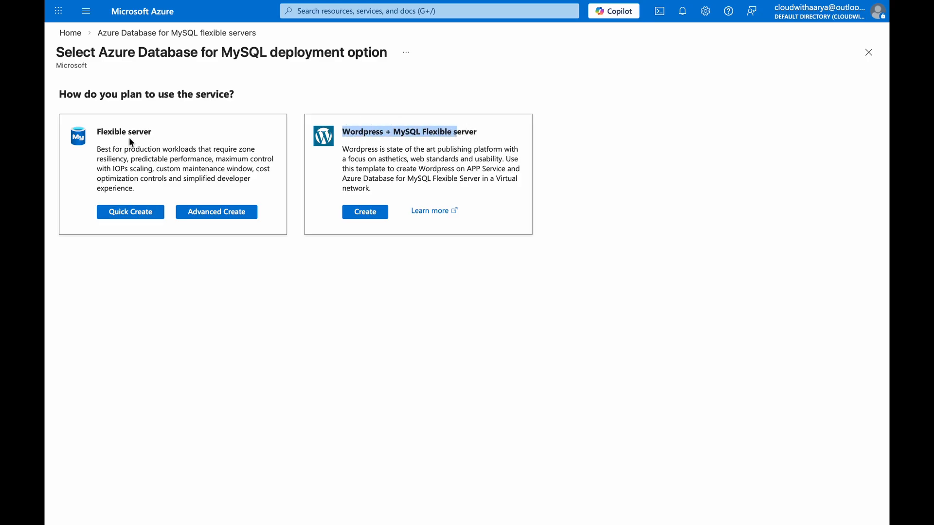
{"action": "left_click_drag", "start_coordinate": [97, 130], "coordinate": [161, 139]}
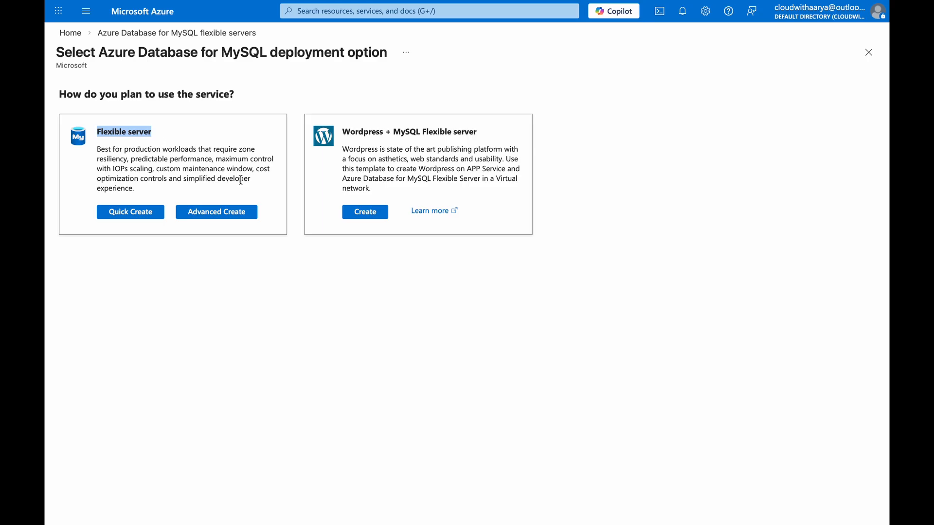
{"action": "left_click", "coordinate": [135, 214]}
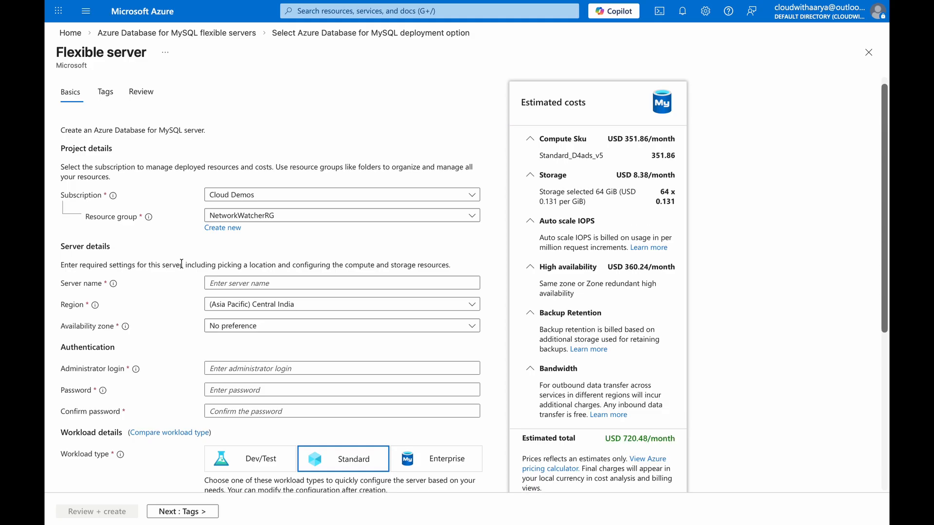
{"action": "scroll", "coordinate": [182, 265], "scroll_direction": "down", "scroll_amount": 1}
{"action": "scroll", "coordinate": [182, 265], "scroll_direction": "down", "scroll_amount": 5}
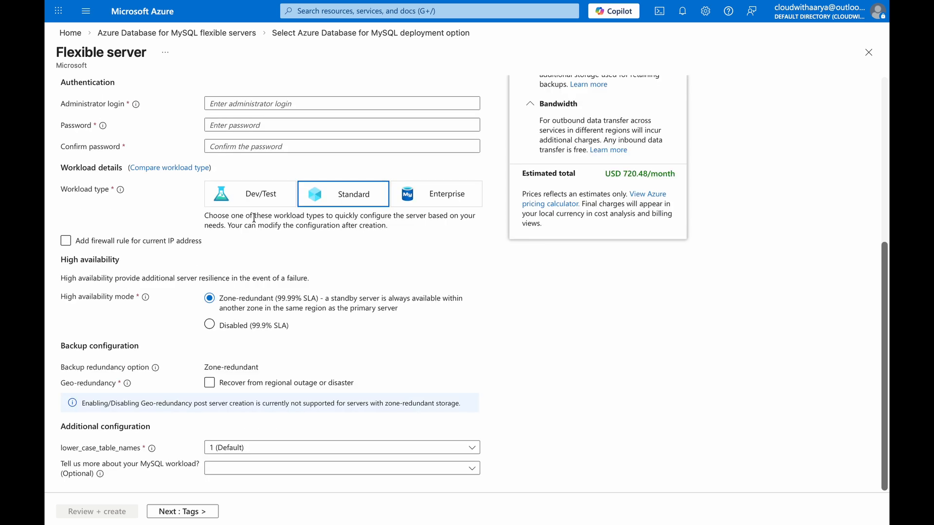
{"action": "left_click", "coordinate": [398, 200]}
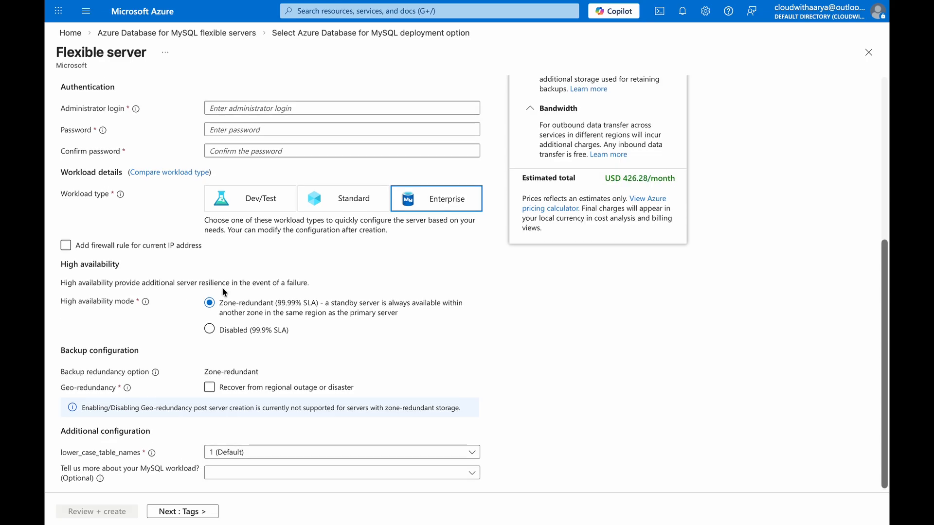
{"action": "scroll", "coordinate": [185, 270], "scroll_direction": "up", "scroll_amount": 10}
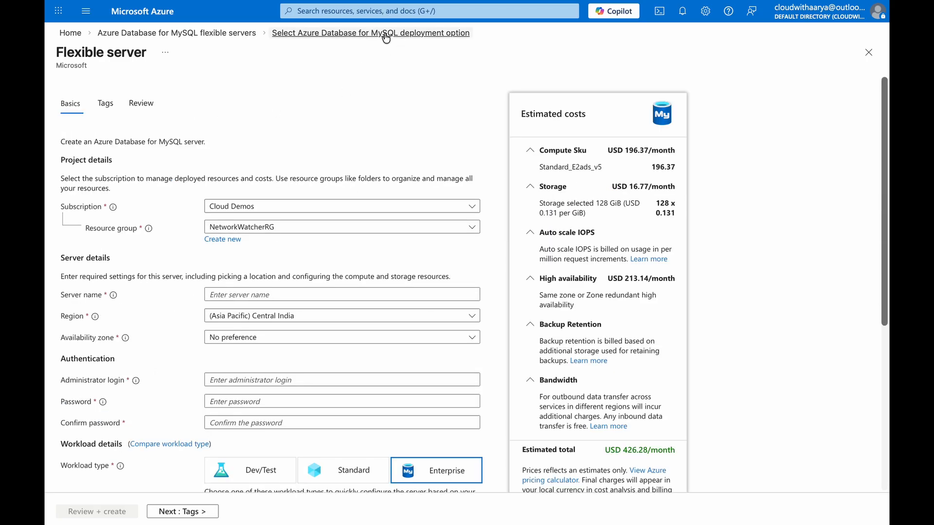
Return to the MySQL deployment options and open the Advanced Create form for a flexible server.
{"action": "left_click", "coordinate": [385, 32]}
{"action": "left_click", "coordinate": [255, 217]}
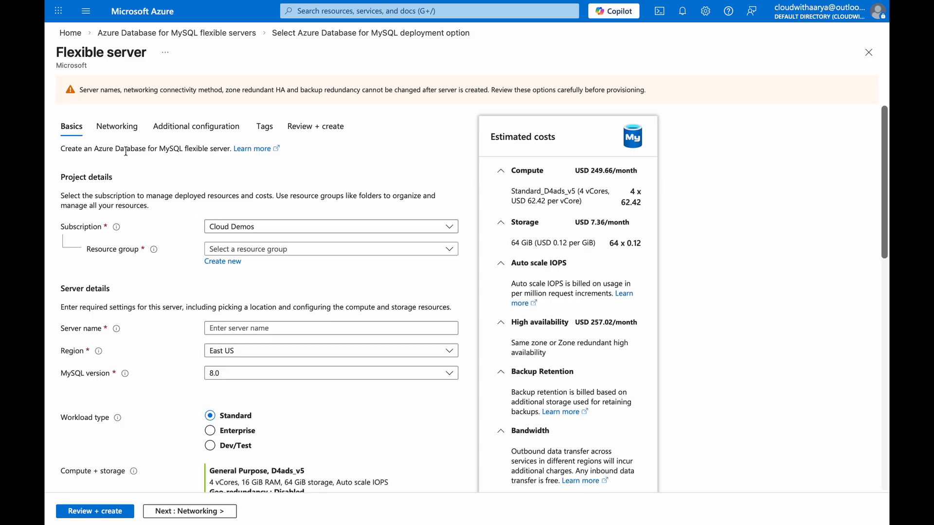
{"action": "scroll", "coordinate": [145, 234], "scroll_direction": "down", "scroll_amount": 1}
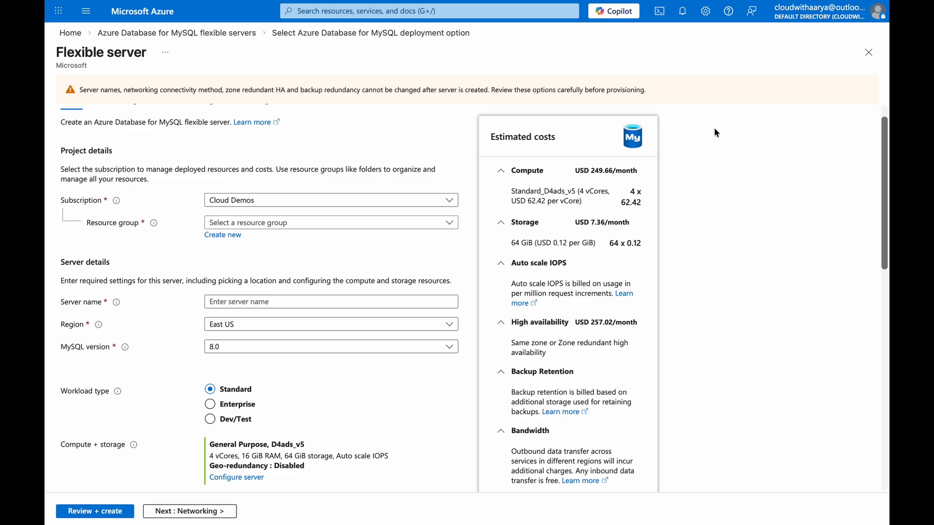
Switch to the draw.io diagram and draw a large rectangle across the upper part of the page.
{"action": "left_click", "coordinate": [718, 28]}
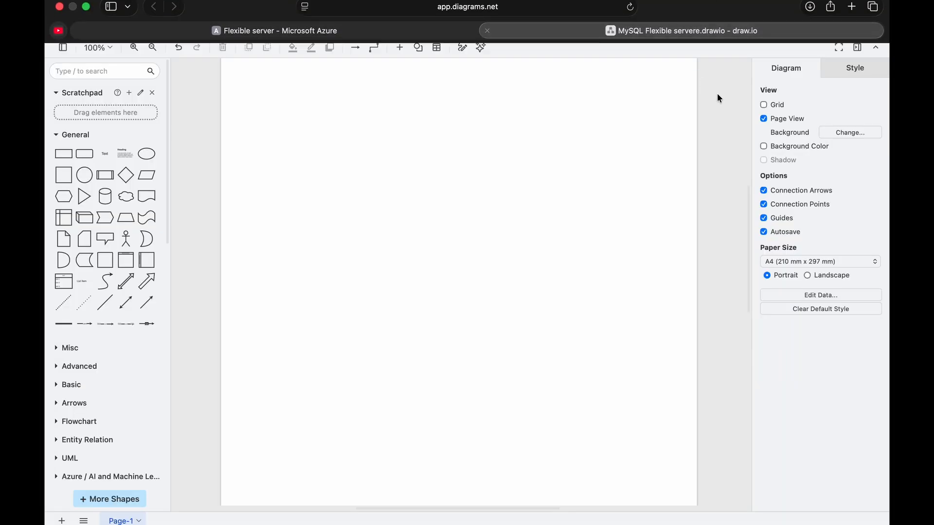
{"action": "double_click", "coordinate": [334, 119]}
{"action": "left_click", "coordinate": [350, 121]}
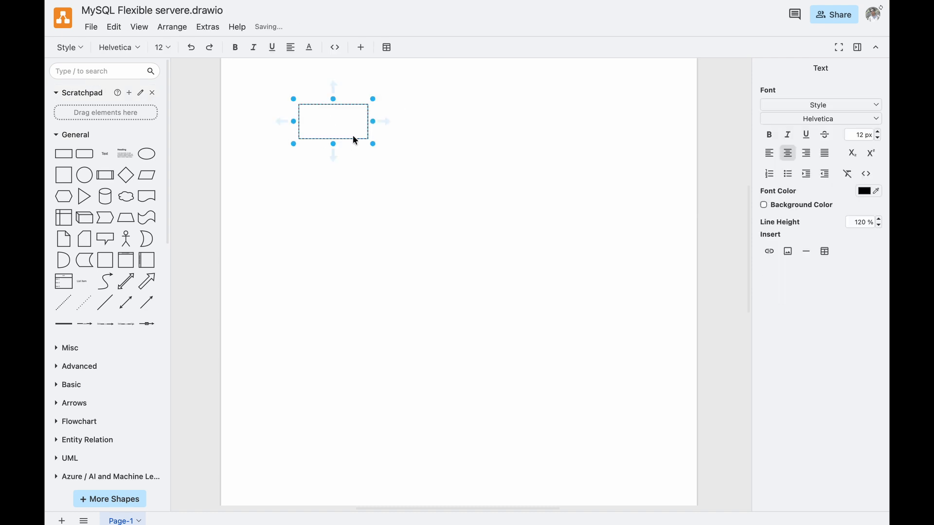
{"action": "left_click_drag", "start_coordinate": [368, 141], "coordinate": [671, 354]}
{"action": "left_click_drag", "start_coordinate": [540, 289], "coordinate": [501, 202]}
Add a text label reading Subscription just above the large rectangle's upper-left corner.
{"action": "double_click", "coordinate": [313, 86]}
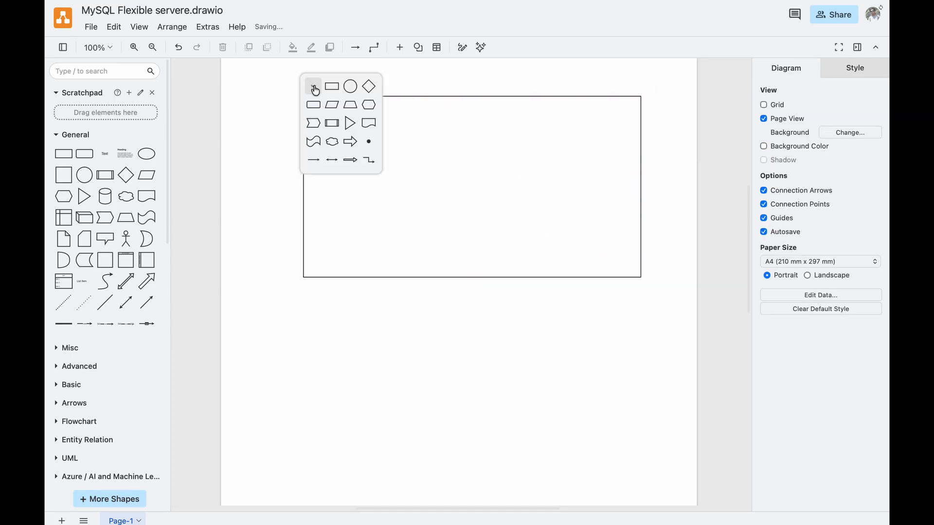
{"action": "left_click", "coordinate": [313, 88]}
{"action": "type", "text": "Subsc"}
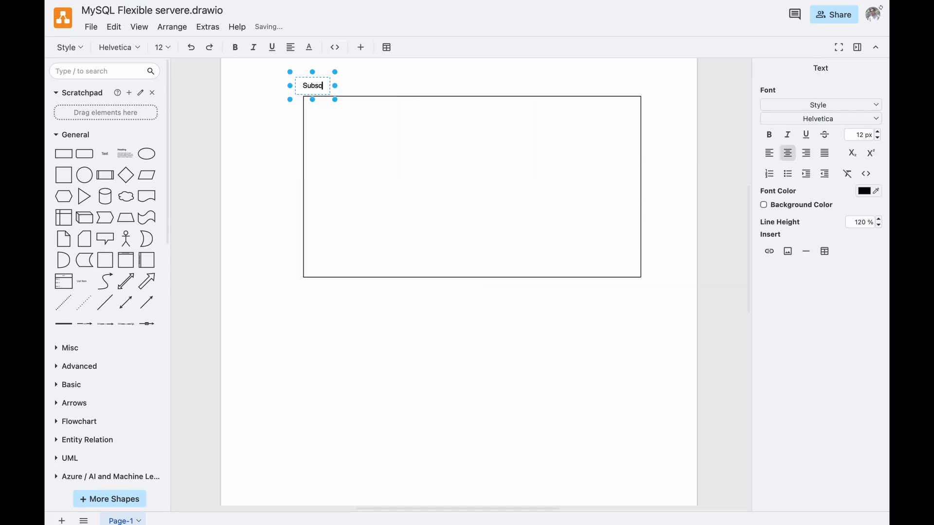
{"action": "type", "text": "ription"}
{"action": "left_click", "coordinate": [338, 98]}
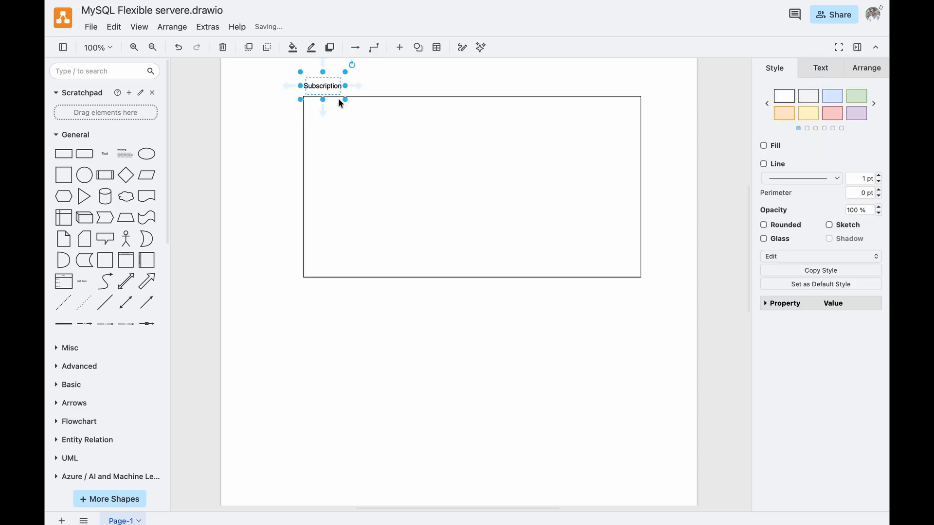
Place two tall rectangles side by side inside the Subscription box, with space between them.
{"action": "double_click", "coordinate": [363, 149]}
{"action": "right_click", "coordinate": [344, 385]}
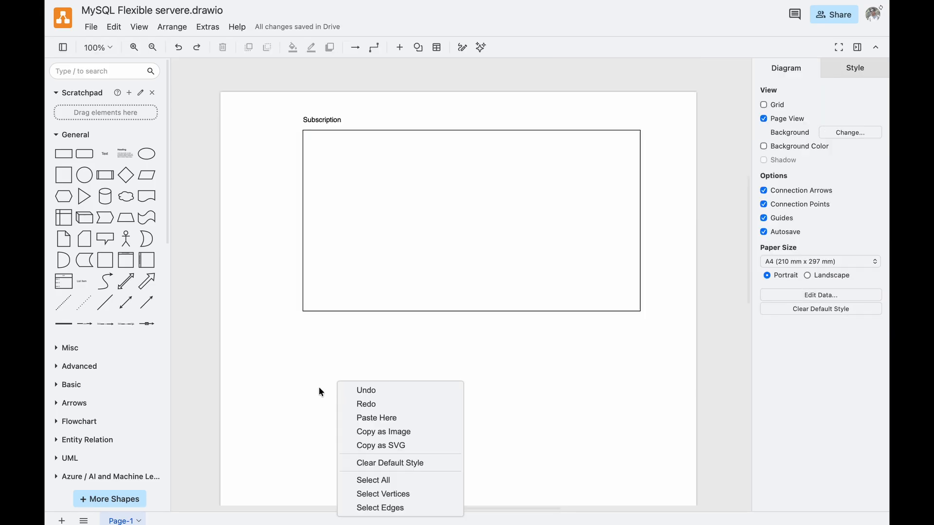
{"action": "double_click", "coordinate": [320, 389]}
{"action": "left_click", "coordinate": [322, 391]}
{"action": "left_click_drag", "start_coordinate": [327, 388], "coordinate": [366, 268]}
{"action": "left_click_drag", "start_coordinate": [369, 210], "coordinate": [550, 204]}
{"action": "left_click", "coordinate": [377, 177]}
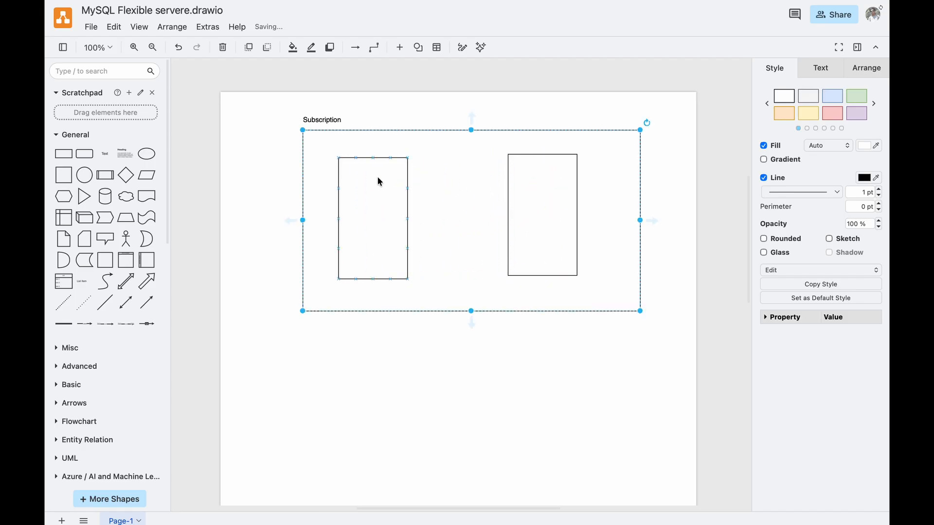
{"action": "left_click_drag", "start_coordinate": [367, 176], "coordinate": [368, 173]}
{"action": "left_click", "coordinate": [360, 114]}
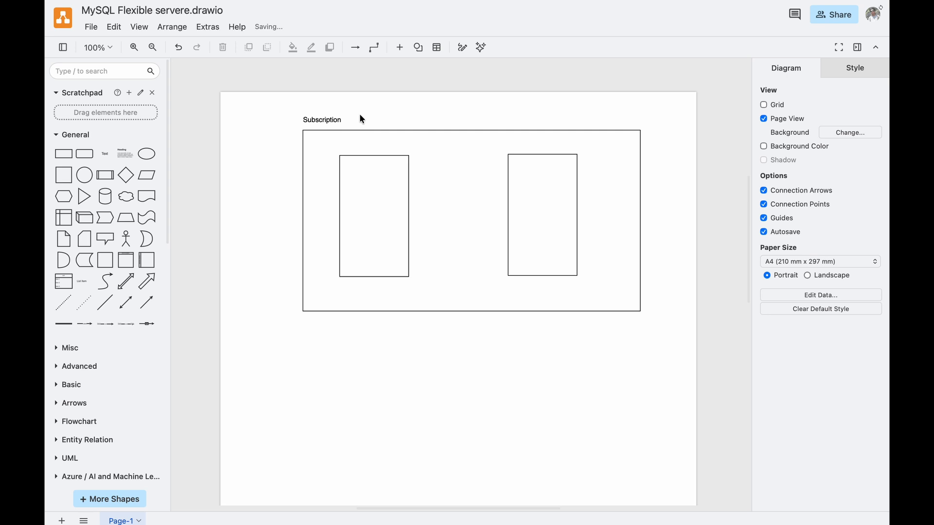
Extend the label above the large rectangle to read Subscription(CloudDemo) and align it with the box's left edge.
{"action": "left_click", "coordinate": [343, 120]}
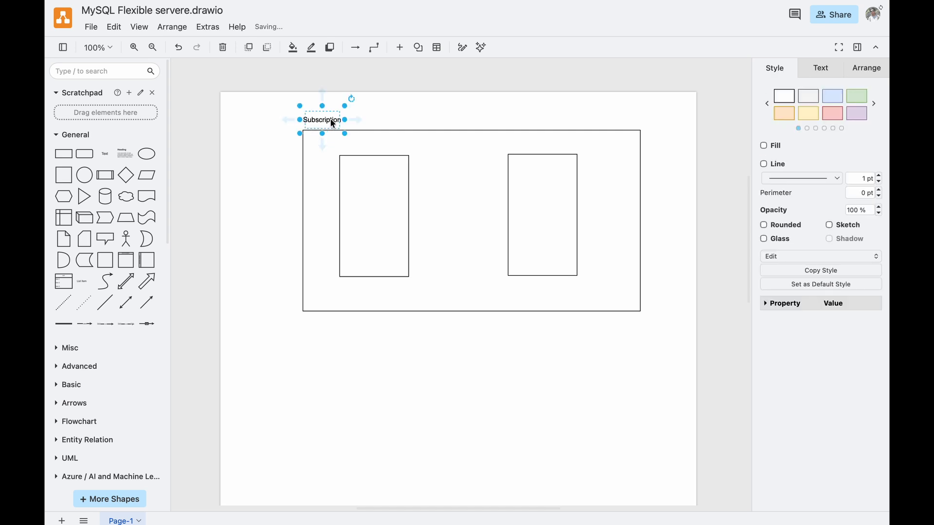
{"action": "double_click", "coordinate": [332, 120]}
{"action": "left_click", "coordinate": [344, 120]}
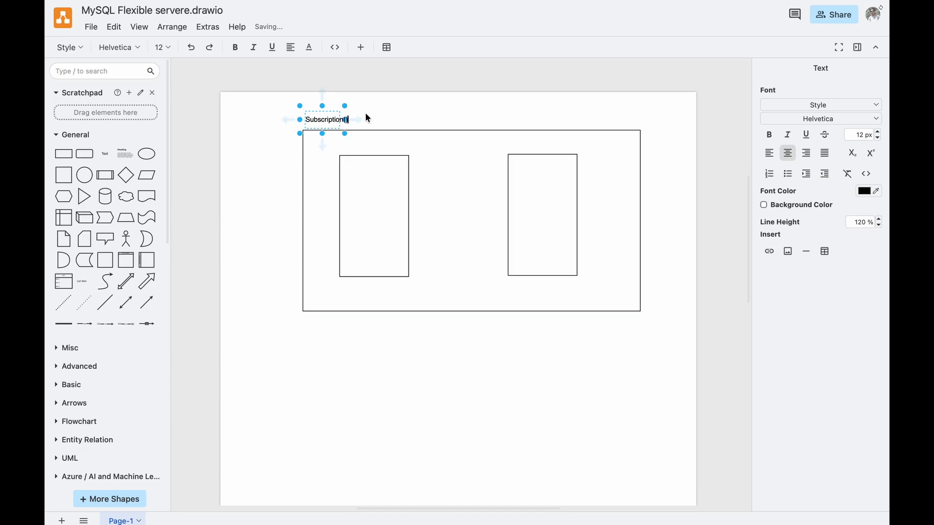
{"action": "left_click", "coordinate": [354, 113]}
{"action": "left_click", "coordinate": [335, 118]}
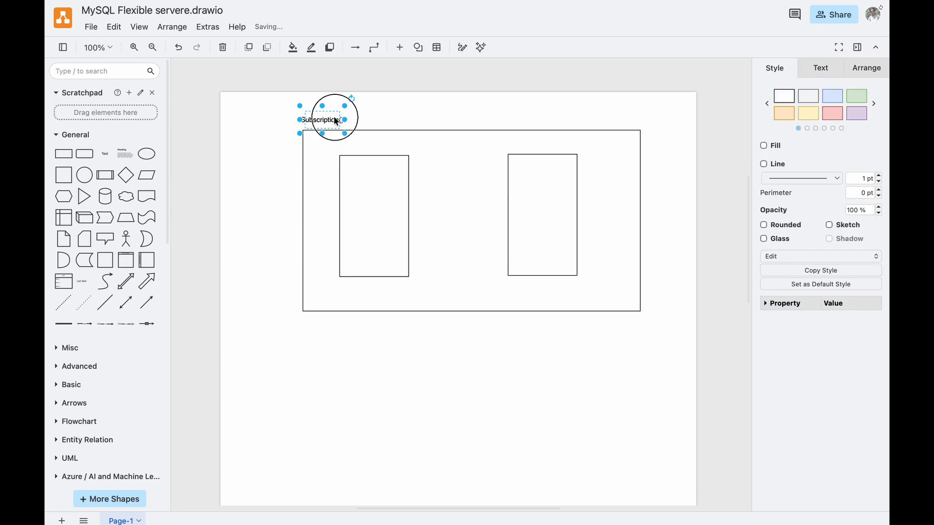
{"action": "double_click", "coordinate": [338, 121]}
{"action": "key", "text": "End"}
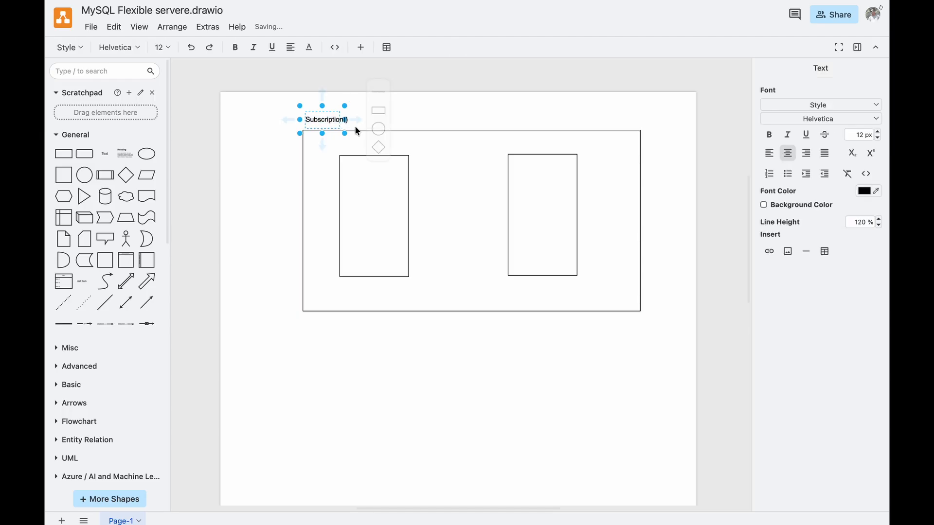
{"action": "type", "text": "CloudDemo"}
{"action": "left_click_drag", "start_coordinate": [336, 120], "coordinate": [333, 121]}
{"action": "left_click", "coordinate": [290, 141]}
Switch to the Azure portal and create a new resource group named rg-mysql for the flexible server.
{"action": "key", "text": "ctrl+Tab"}
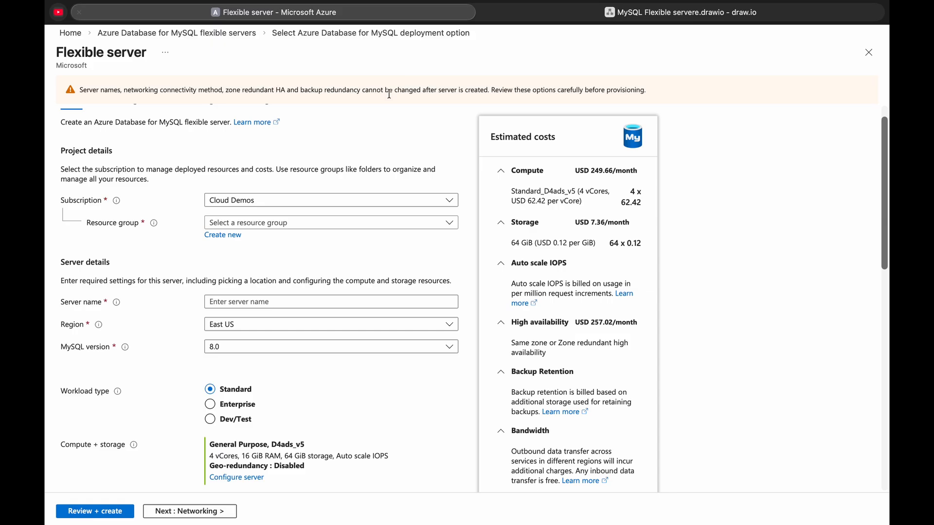
{"action": "left_click", "coordinate": [243, 225]}
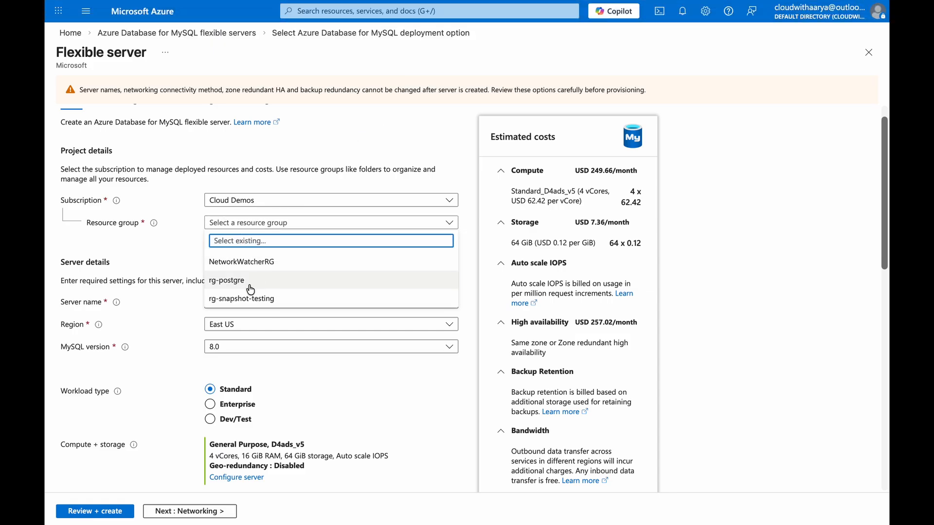
{"action": "left_click", "coordinate": [179, 263]}
{"action": "left_click", "coordinate": [220, 236]}
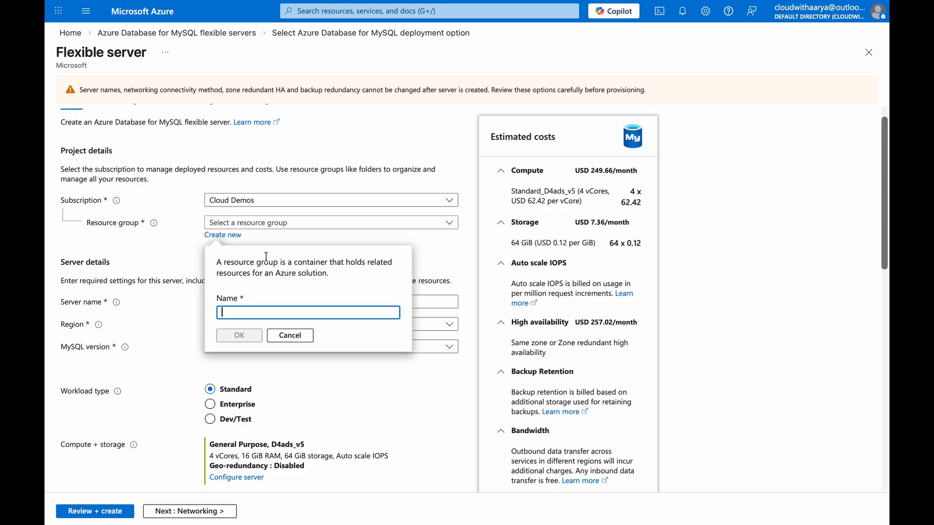
{"action": "type", "text": "rg-mysql"}
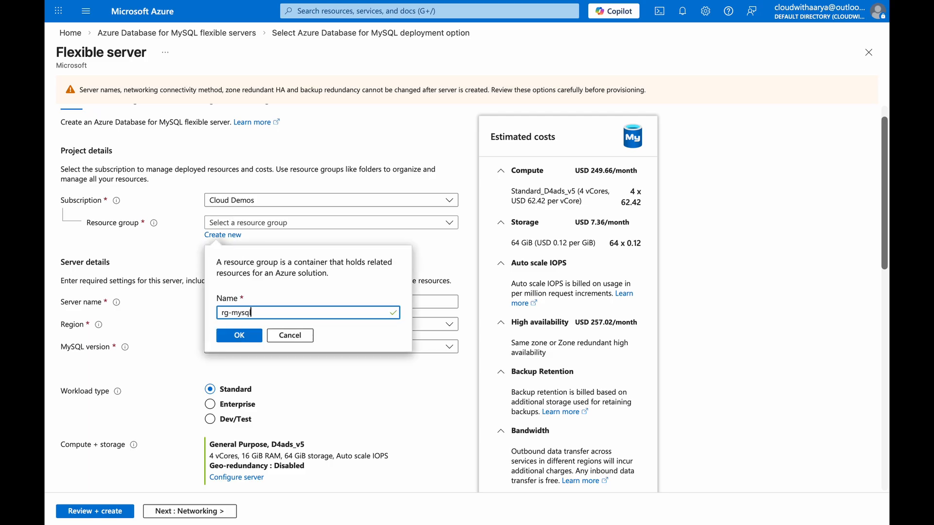
{"action": "left_click", "coordinate": [239, 337]}
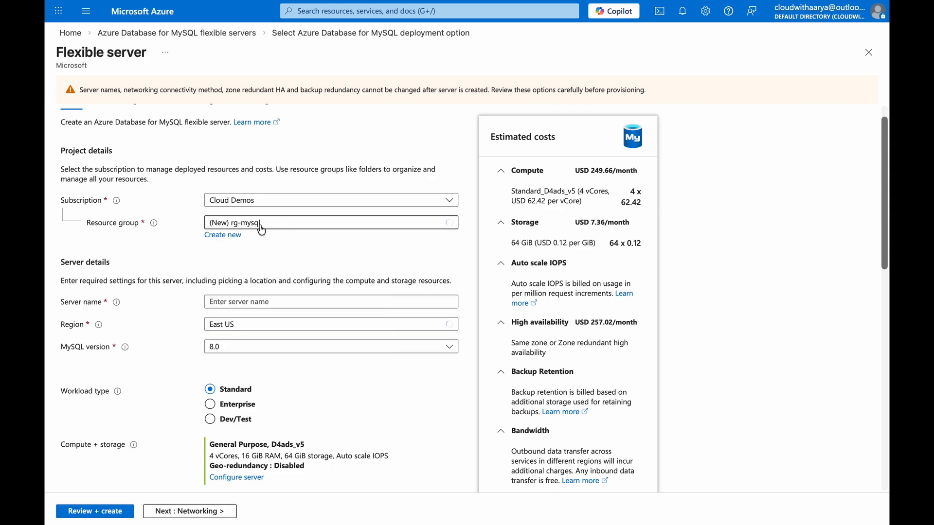
{"action": "left_click", "coordinate": [321, 227]}
Switch to the draw.io diagram and place an rg-mysql text label above the left inner rectangle.
{"action": "left_click", "coordinate": [669, 35]}
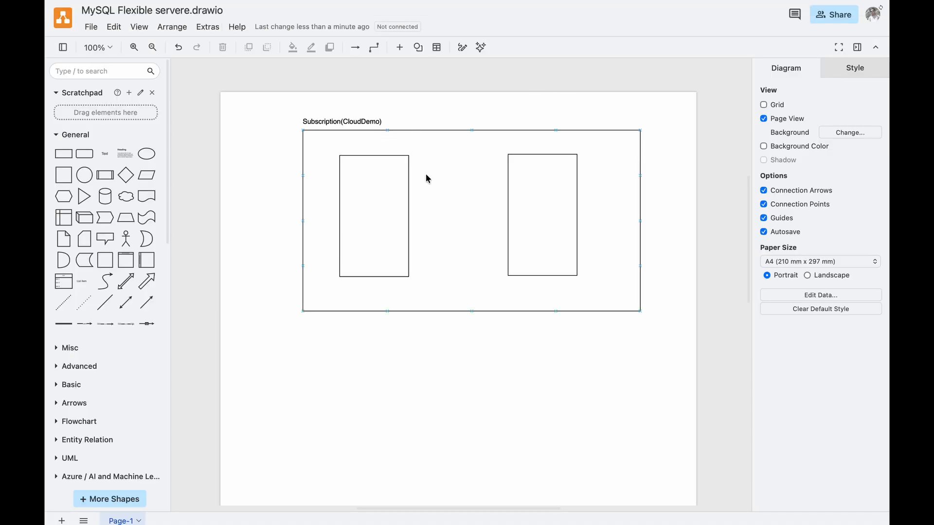
{"action": "left_click", "coordinate": [371, 178]}
{"action": "double_click", "coordinate": [352, 152]}
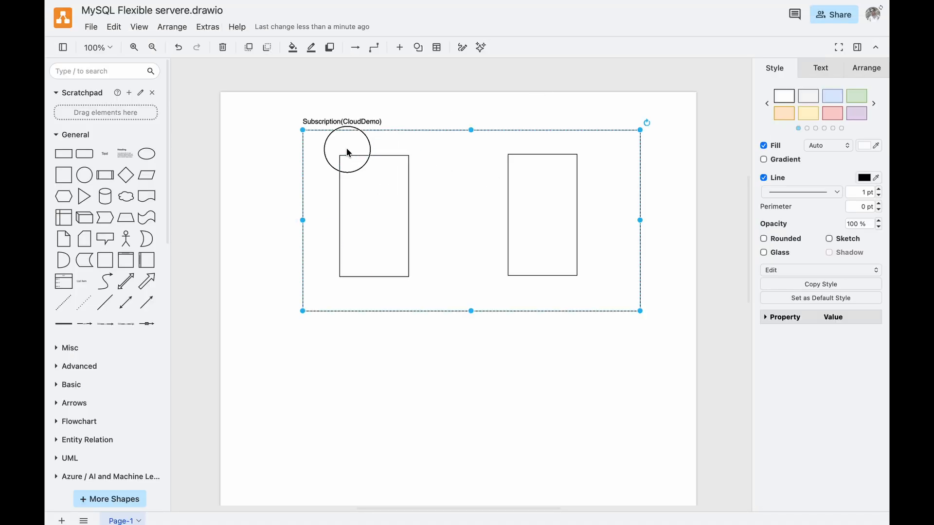
{"action": "double_click", "coordinate": [257, 252]}
{"action": "left_click", "coordinate": [256, 252]}
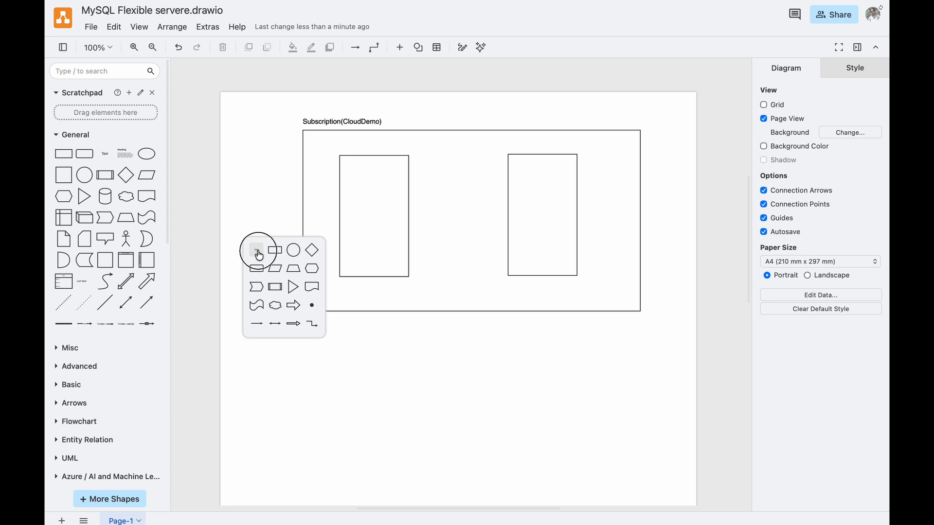
{"action": "type", "text": "rg-mysql"}
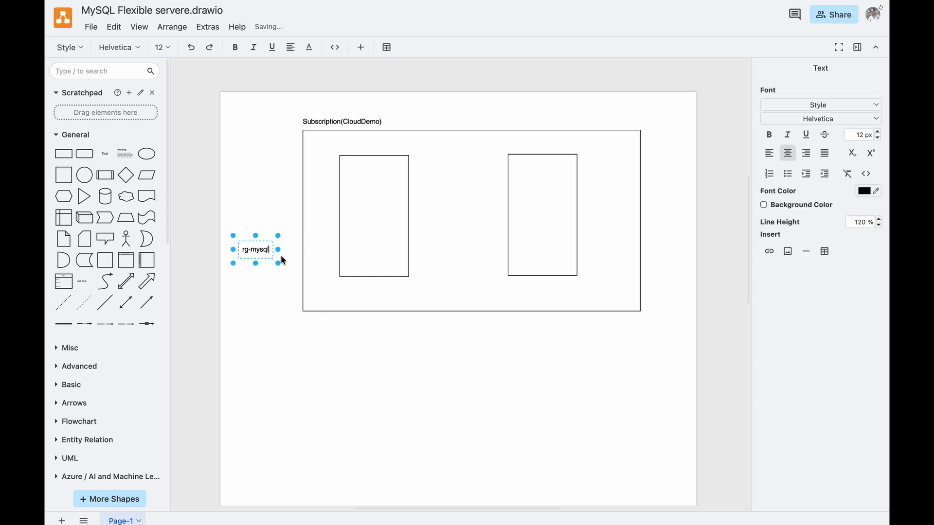
{"action": "left_click", "coordinate": [243, 264]}
{"action": "left_click_drag", "start_coordinate": [258, 249], "coordinate": [355, 148]}
Delete the right inner rectangle, then widen and center the remaining one with its rg-mysql label inside the subscription box.
{"action": "left_click", "coordinate": [541, 188]}
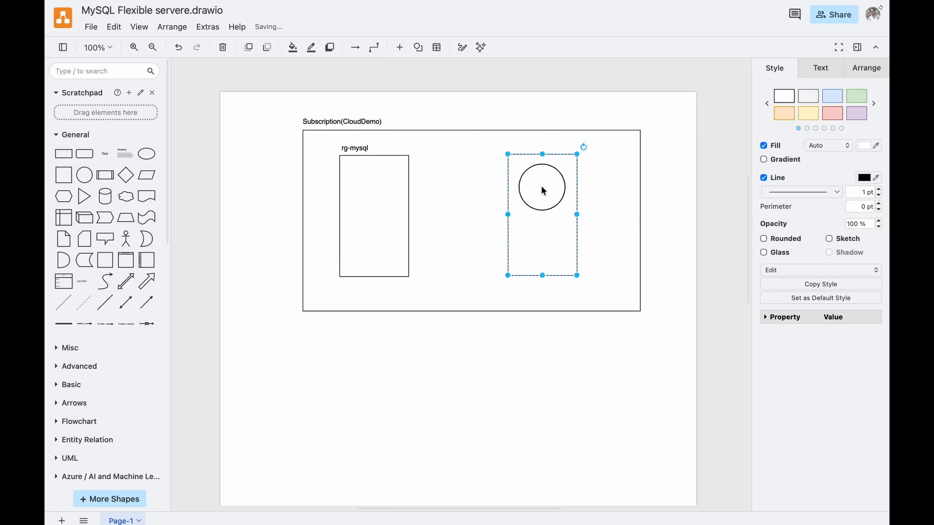
{"action": "key", "text": "Delete"}
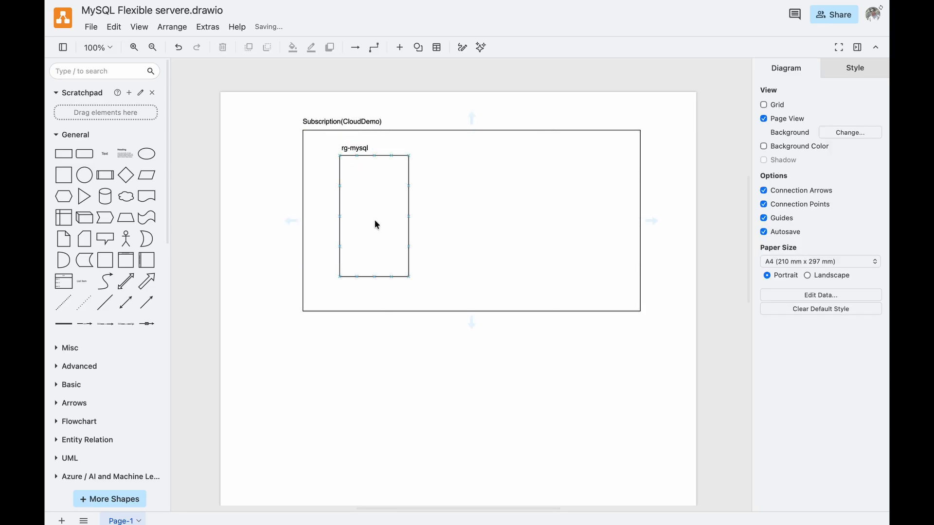
{"action": "left_click_drag", "start_coordinate": [375, 223], "coordinate": [548, 217]}
{"action": "left_click_drag", "start_coordinate": [355, 148], "coordinate": [411, 151]}
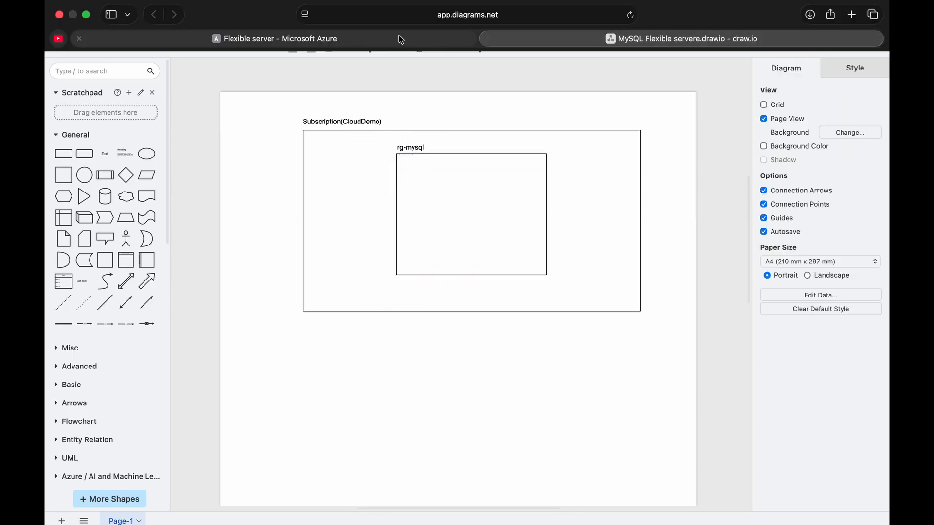
Switch to the Azure portal and name the flexible server demomysqlinstance.
{"action": "left_click", "coordinate": [398, 36]}
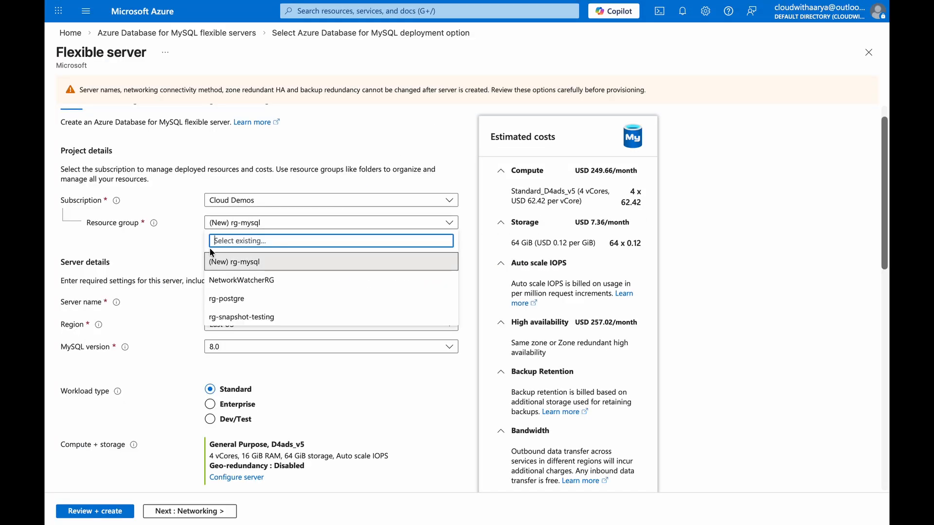
{"action": "scroll", "coordinate": [160, 307], "scroll_direction": "down", "scroll_amount": 1}
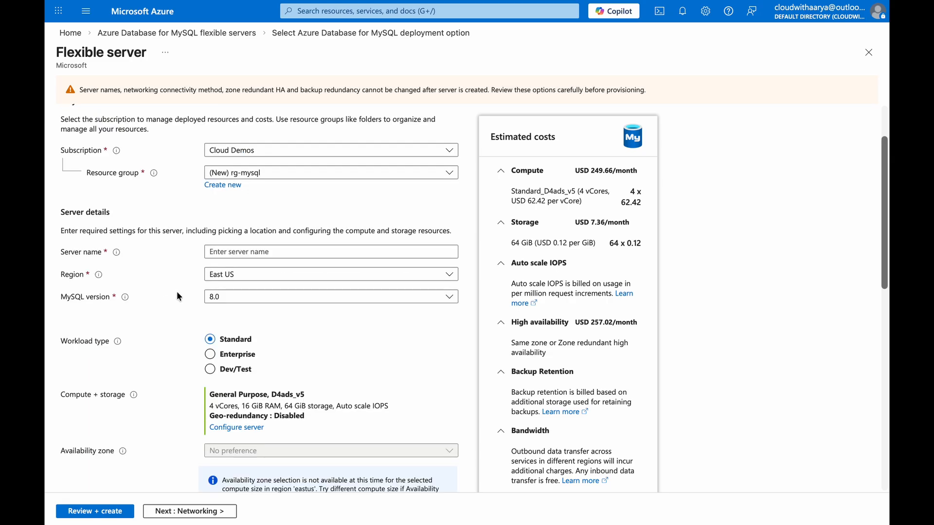
{"action": "left_click", "coordinate": [290, 252]}
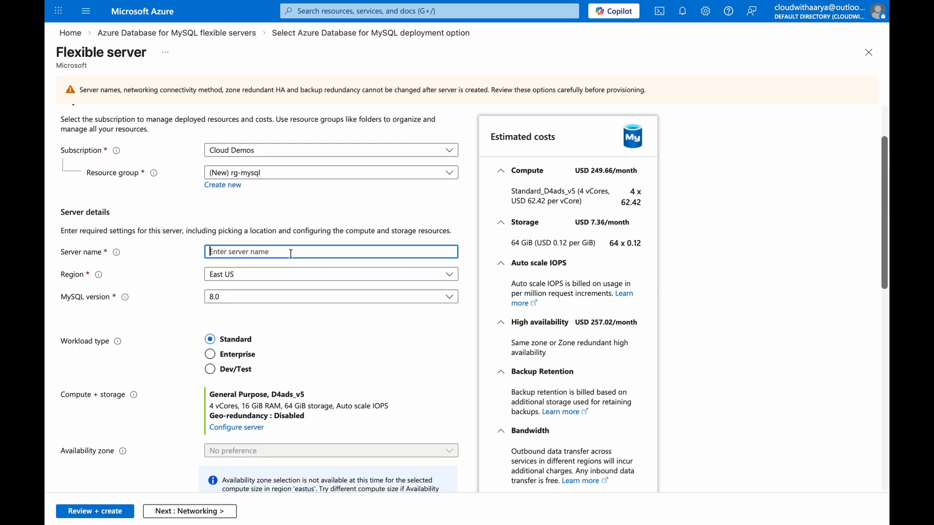
{"action": "type", "text": "demom"}
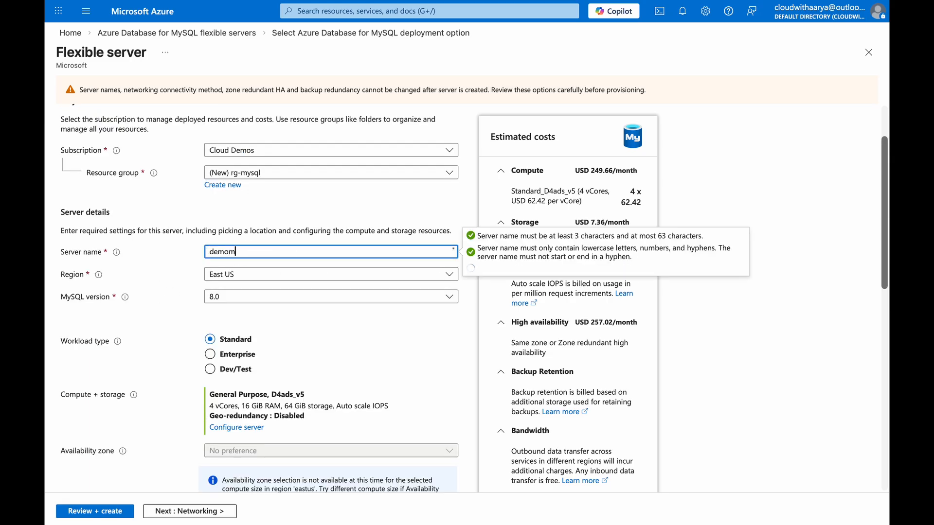
{"action": "type", "text": "ysqlinstance"}
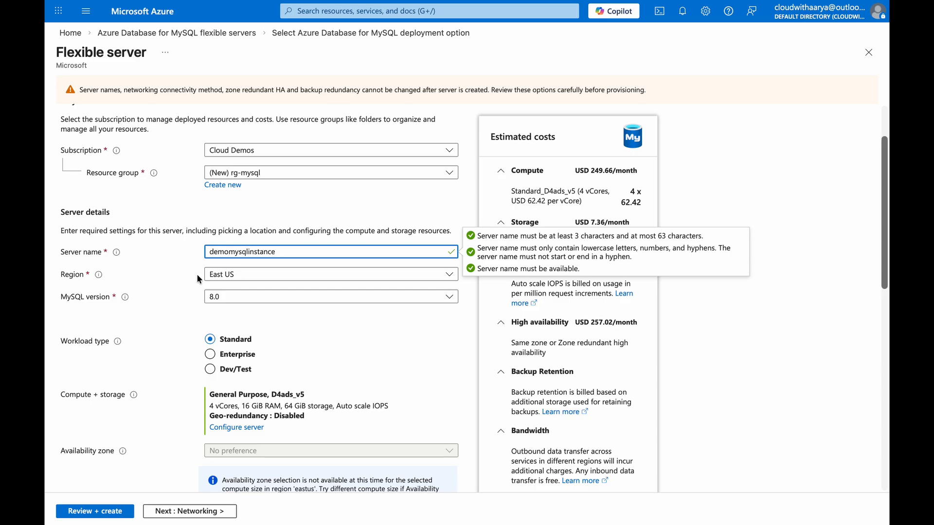
Set the flexible server's region to Central India.
{"action": "left_click", "coordinate": [220, 277]}
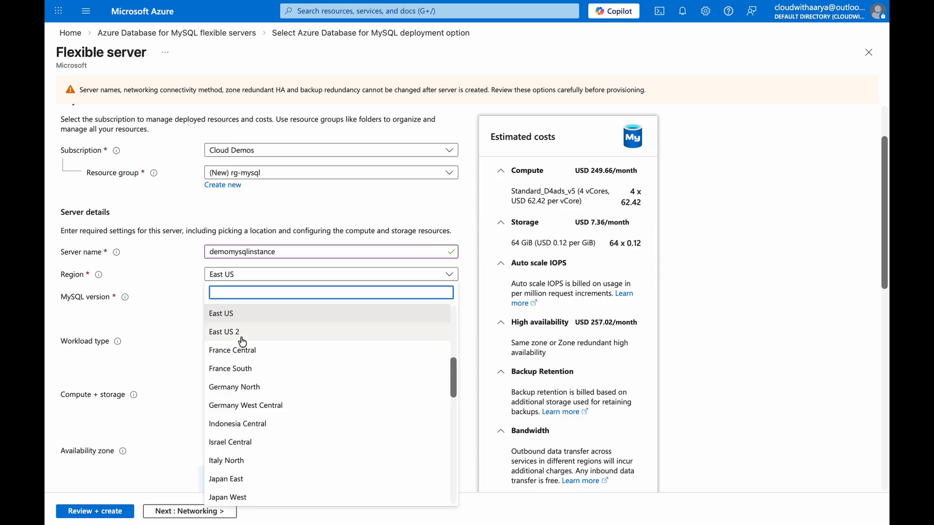
{"action": "scroll", "coordinate": [236, 462], "scroll_direction": "down", "scroll_amount": 4}
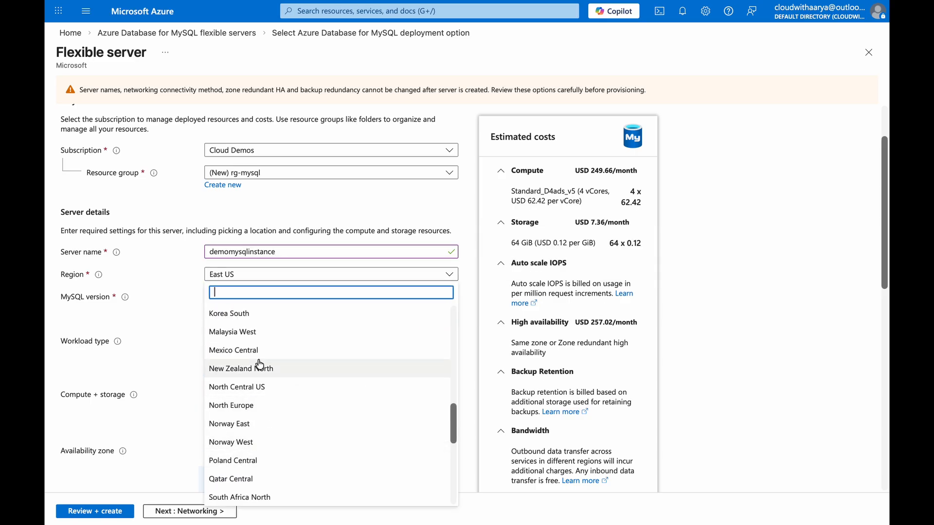
{"action": "type", "text": "centra"}
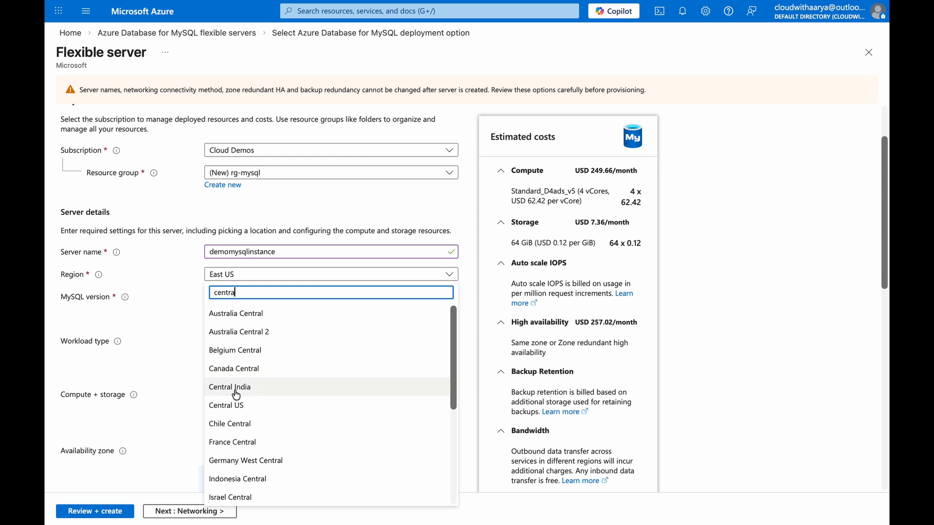
{"action": "left_click", "coordinate": [237, 394]}
Copy the region name into the draw.io diagram as a Central India label in the subscription box's upper-left corner.
{"action": "left_click", "coordinate": [228, 274]}
{"action": "left_click", "coordinate": [260, 281]}
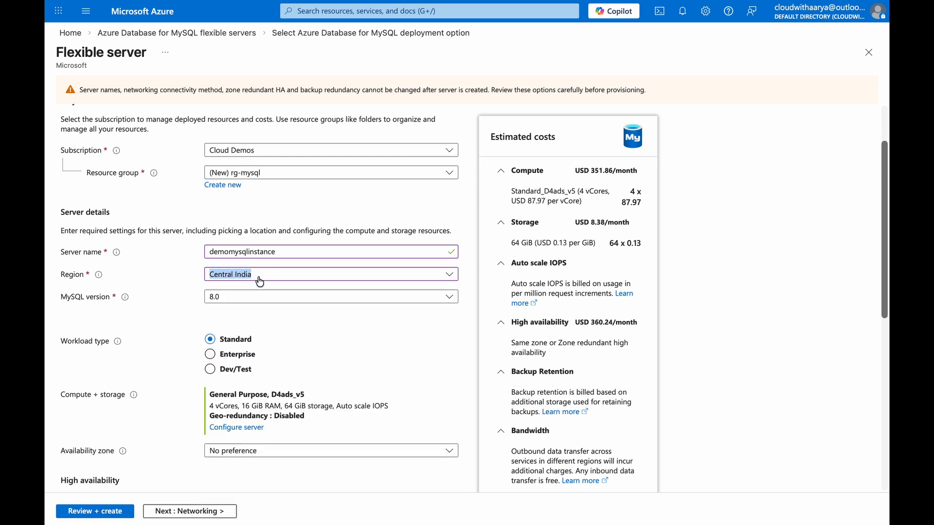
{"action": "left_click", "coordinate": [705, 39]}
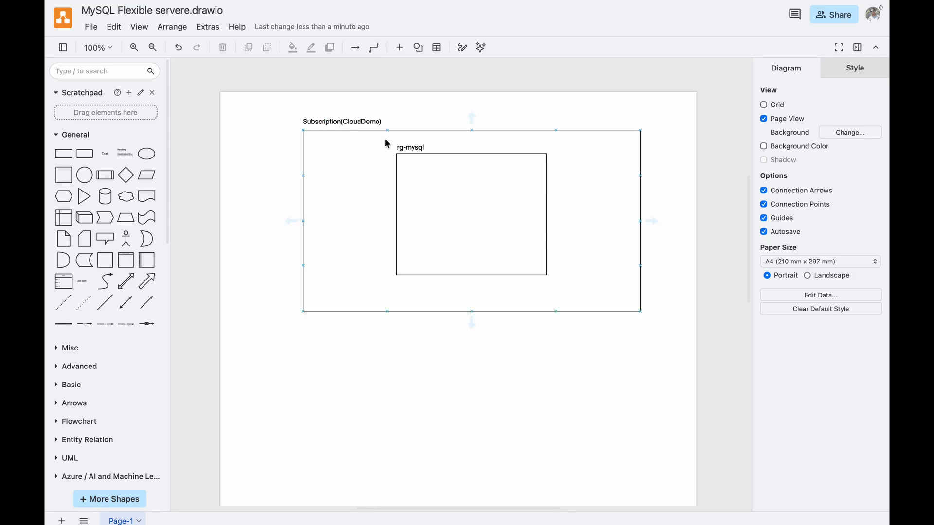
{"action": "left_click", "coordinate": [378, 148]}
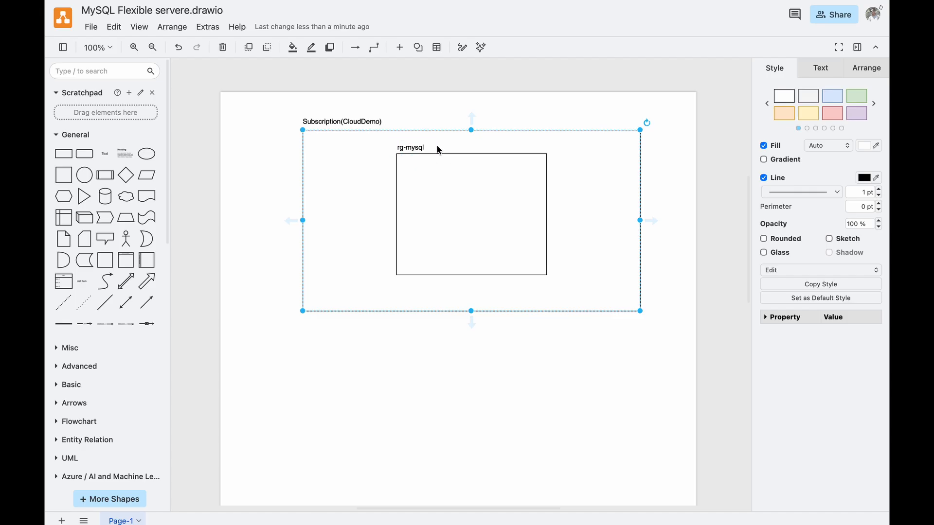
{"action": "double_click", "coordinate": [260, 200]}
{"action": "type", "text": "Central India"}
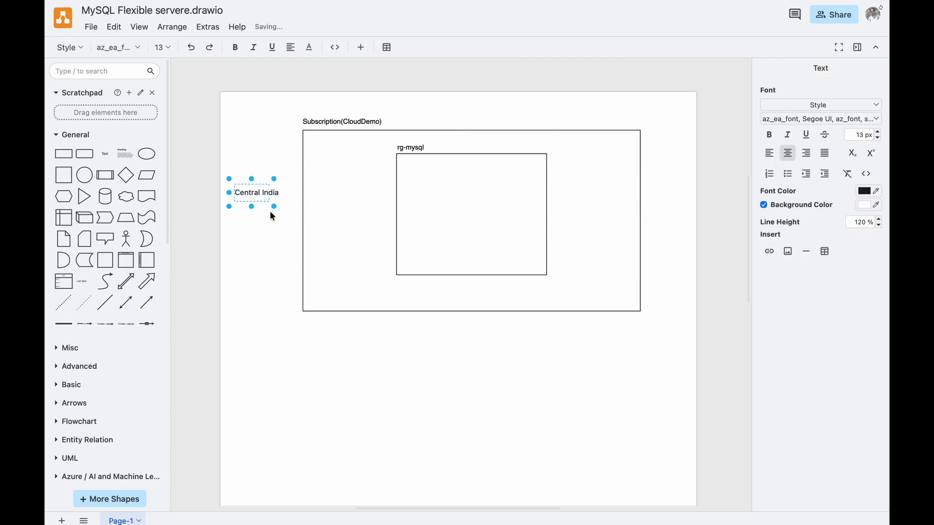
{"action": "left_click", "coordinate": [269, 211]}
{"action": "left_click_drag", "start_coordinate": [253, 192], "coordinate": [329, 139]}
{"action": "left_click", "coordinate": [328, 342]}
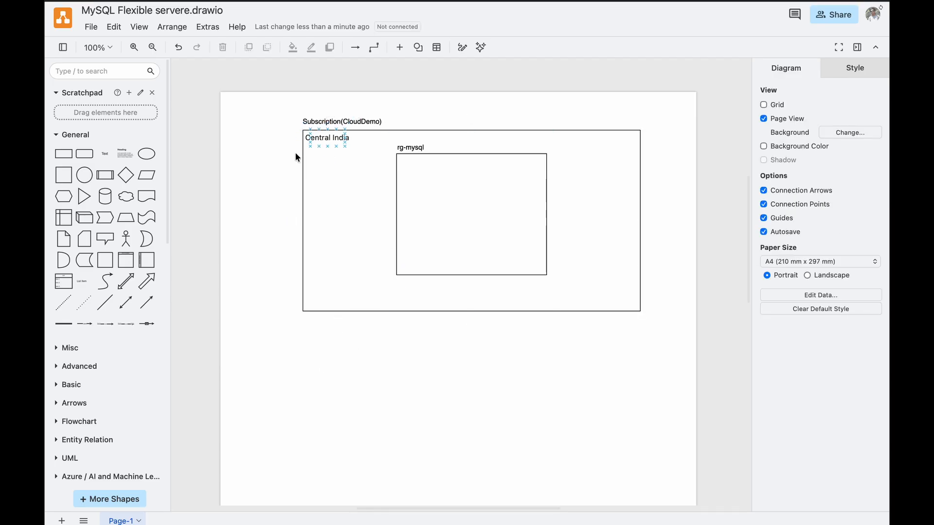
Search the shape library for mysql and place the Azure Database for MySQL servers icon inside the rg-mysql box.
{"action": "left_click", "coordinate": [100, 69]}
{"action": "type", "text": "m"}
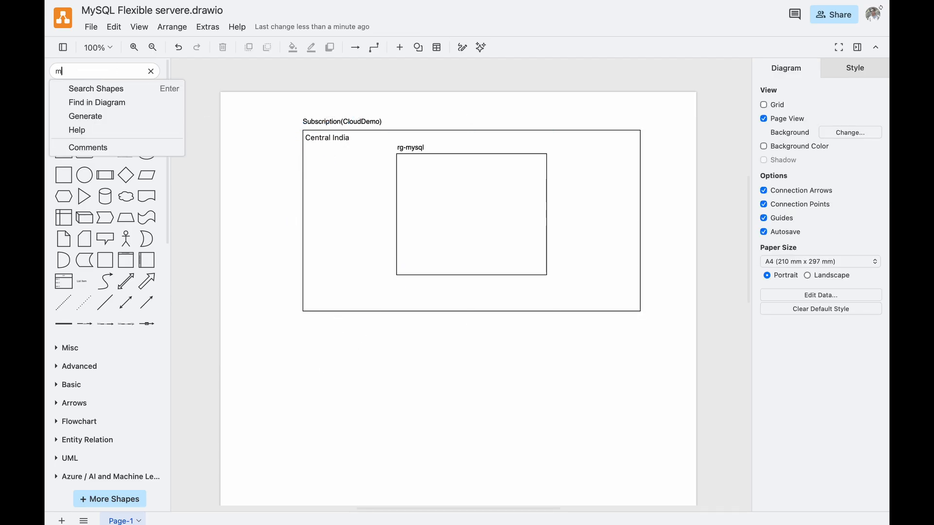
{"action": "type", "text": "ysql"}
{"action": "key", "text": "Return"}
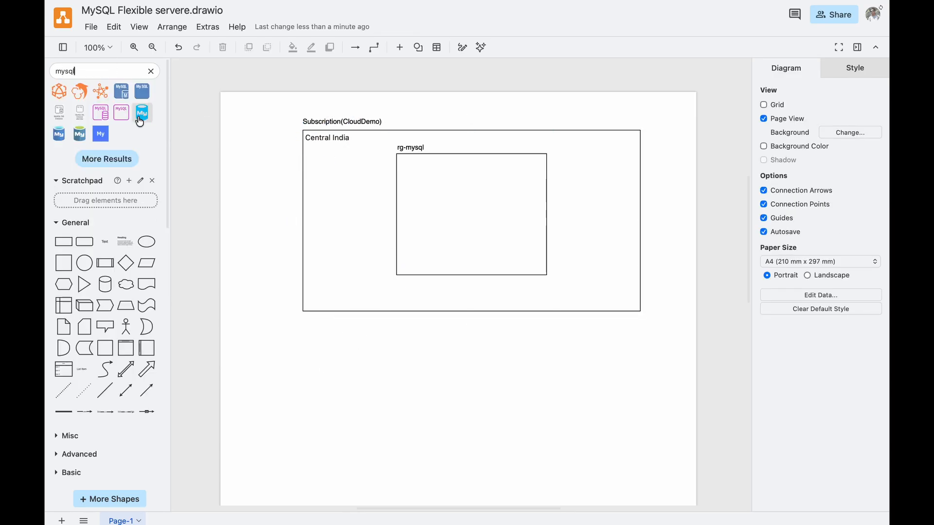
{"action": "mouse_move", "coordinate": [78, 141]}
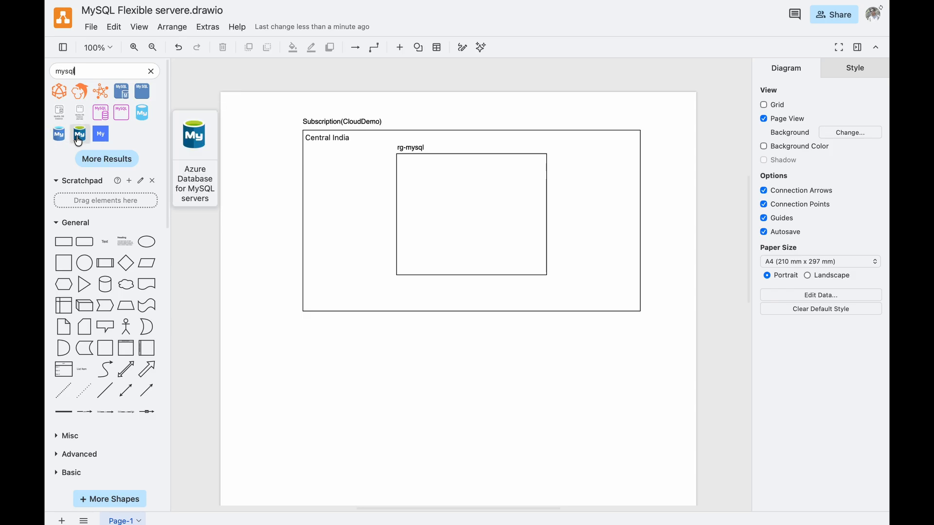
{"action": "left_click_drag", "start_coordinate": [78, 141], "coordinate": [457, 196]}
Add a text label with the server name demomysqlinstance copied from the Azure portal and position it beneath the MySQL icon.
{"action": "double_click", "coordinate": [302, 340]}
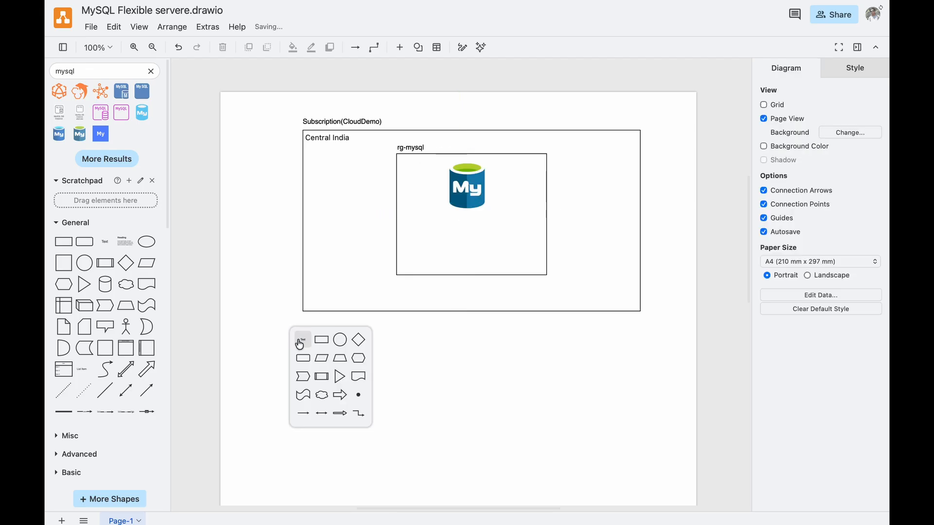
{"action": "left_click", "coordinate": [302, 340]}
{"action": "left_click", "coordinate": [282, 40]}
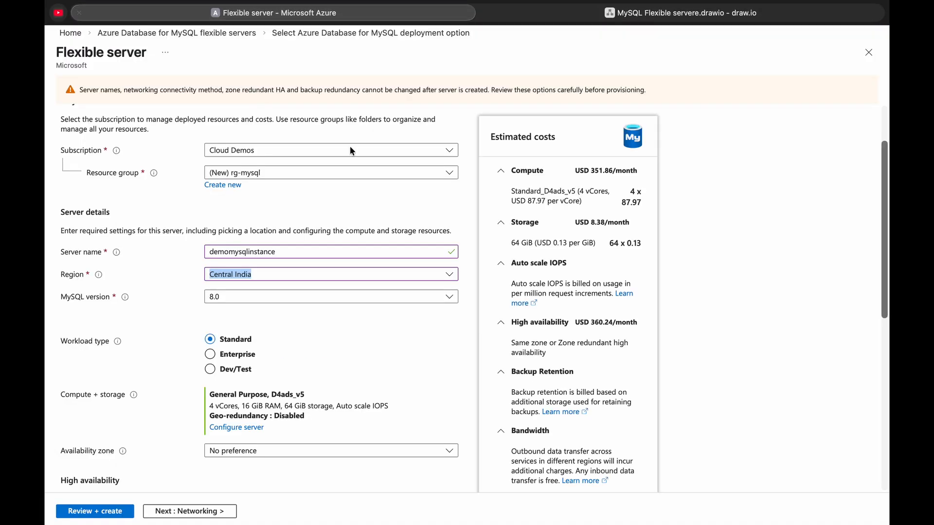
{"action": "double_click", "coordinate": [292, 253]}
{"action": "key", "text": "ctrl+c"}
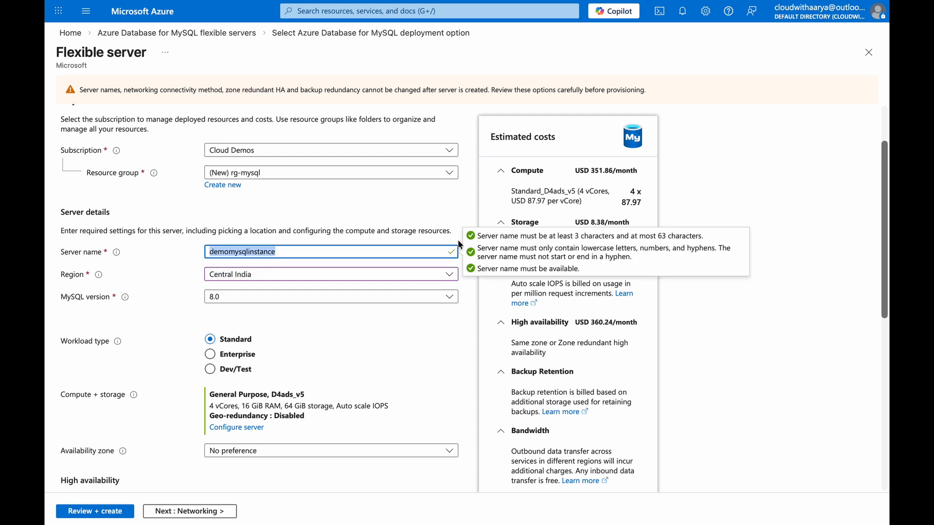
{"action": "left_click", "coordinate": [650, 40]}
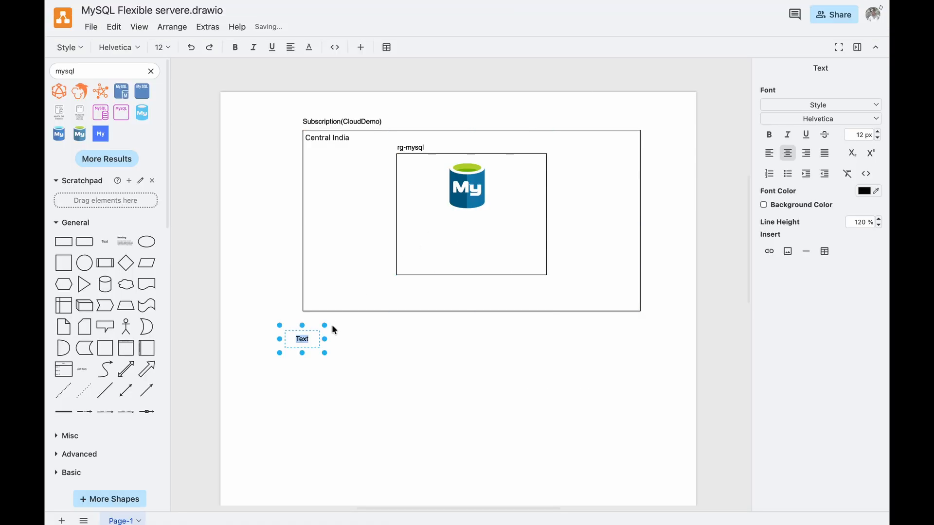
{"action": "key", "text": "ctrl+v"}
{"action": "left_click", "coordinate": [346, 368]}
{"action": "left_click_drag", "start_coordinate": [309, 340], "coordinate": [478, 219]}
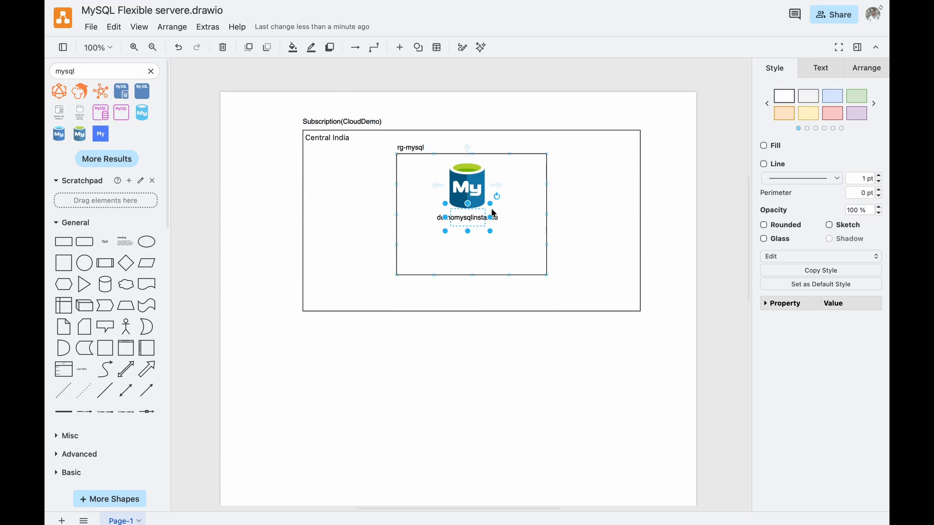
{"action": "left_click", "coordinate": [446, 238]}
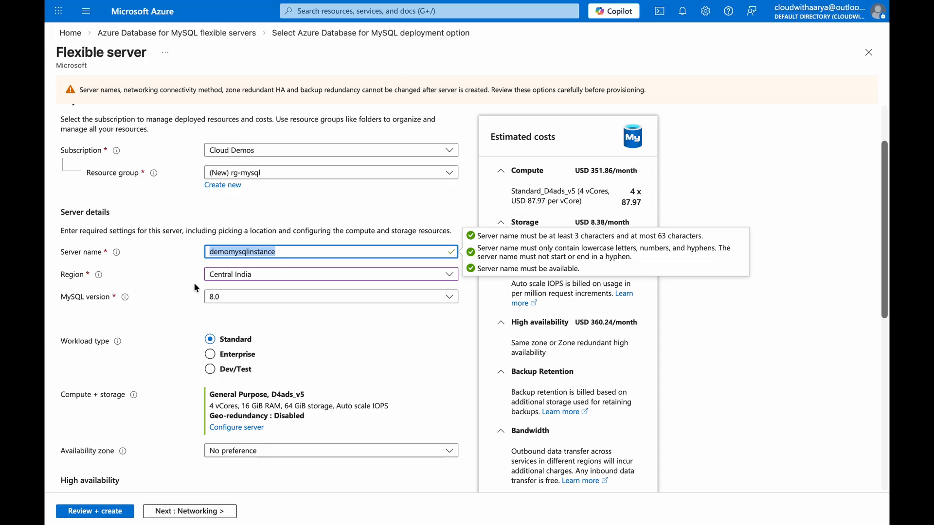
Switch to the Azure portal and examine the available MySQL versions without changing the selection.
{"action": "left_click", "coordinate": [245, 297]}
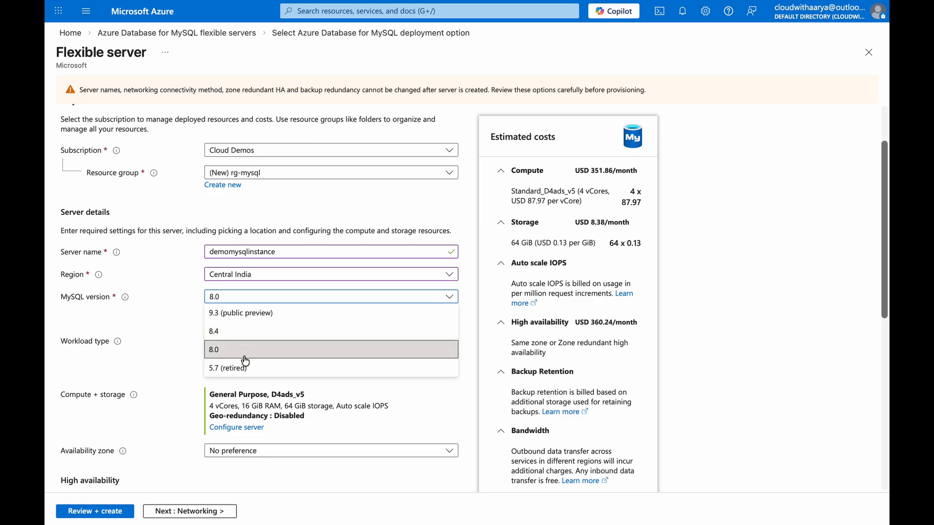
{"action": "left_click", "coordinate": [143, 334]}
{"action": "scroll", "coordinate": [142, 334], "scroll_direction": "down", "scroll_amount": 1}
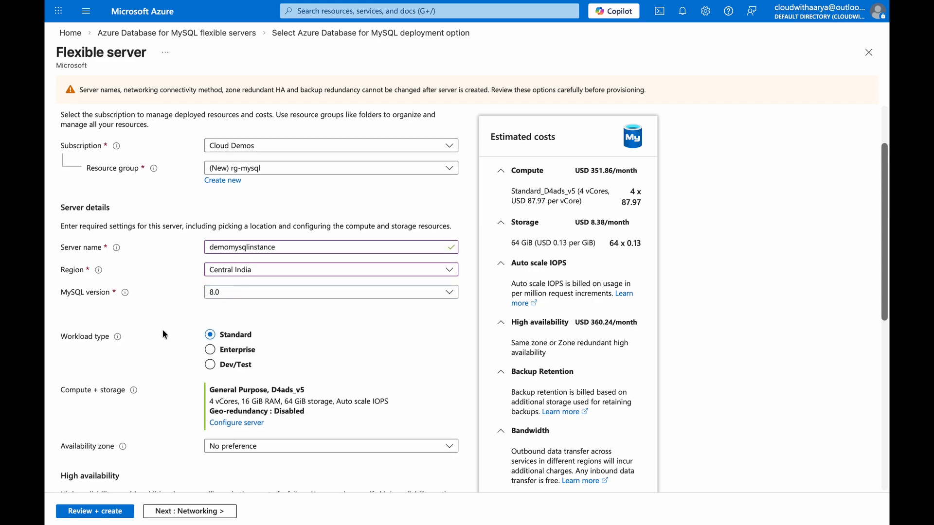
Compare the compute sizes and estimated costs of the Standard and Enterprise workload types.
{"action": "scroll", "coordinate": [162, 331], "scroll_direction": "down", "scroll_amount": 2}
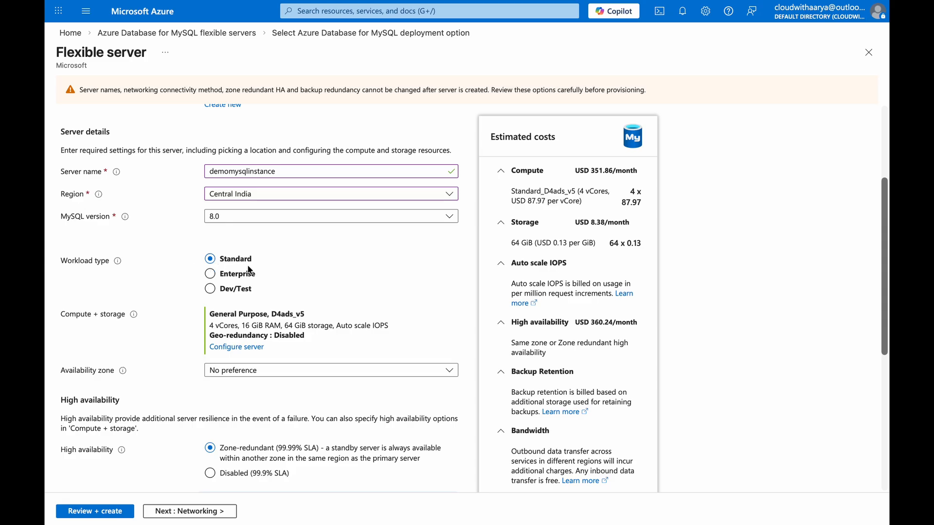
{"action": "left_click", "coordinate": [218, 278]}
{"action": "left_click", "coordinate": [214, 290]}
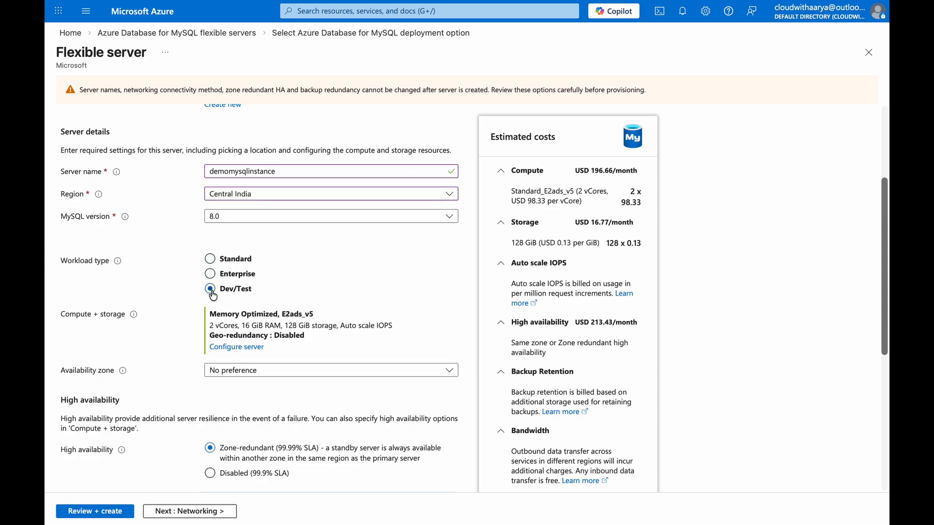
{"action": "left_click", "coordinate": [213, 263]}
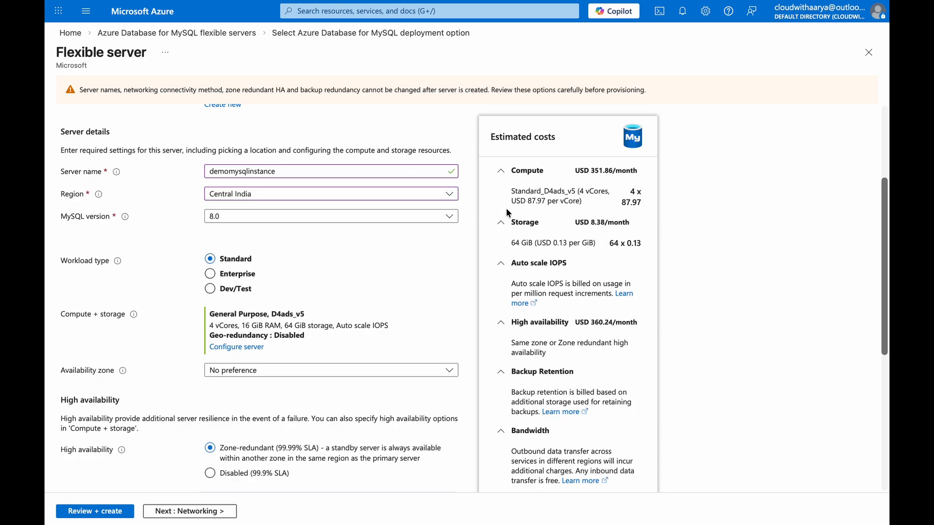
{"action": "left_click_drag", "start_coordinate": [546, 191], "coordinate": [576, 191]}
{"action": "left_click", "coordinate": [210, 274]}
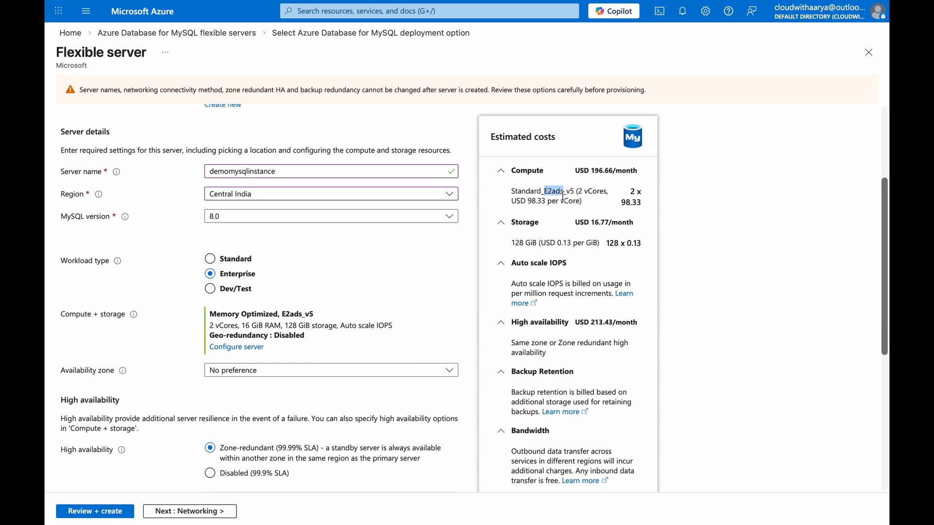
{"action": "left_click_drag", "start_coordinate": [563, 196], "coordinate": [565, 195]}
Set the workload type to Dev/Test and open the server's compute and storage configuration.
{"action": "left_click", "coordinate": [210, 289]}
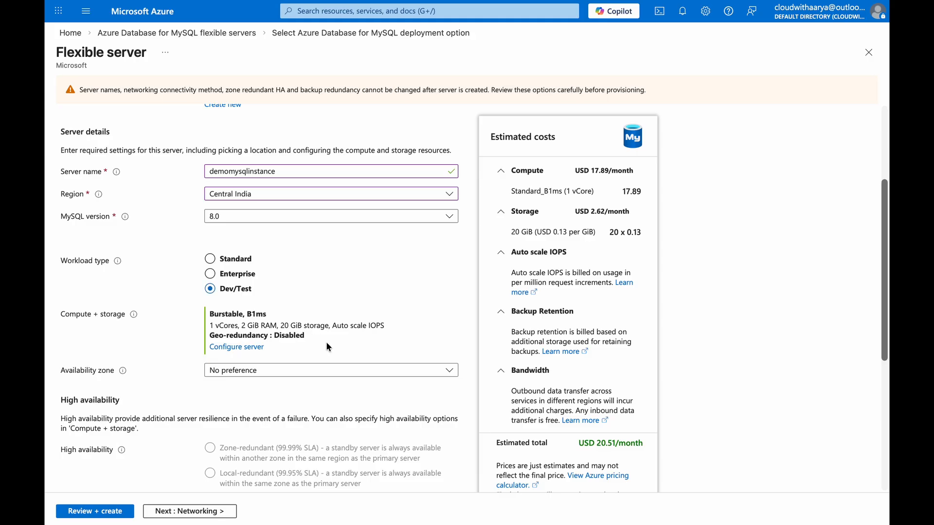
{"action": "left_click", "coordinate": [232, 349]}
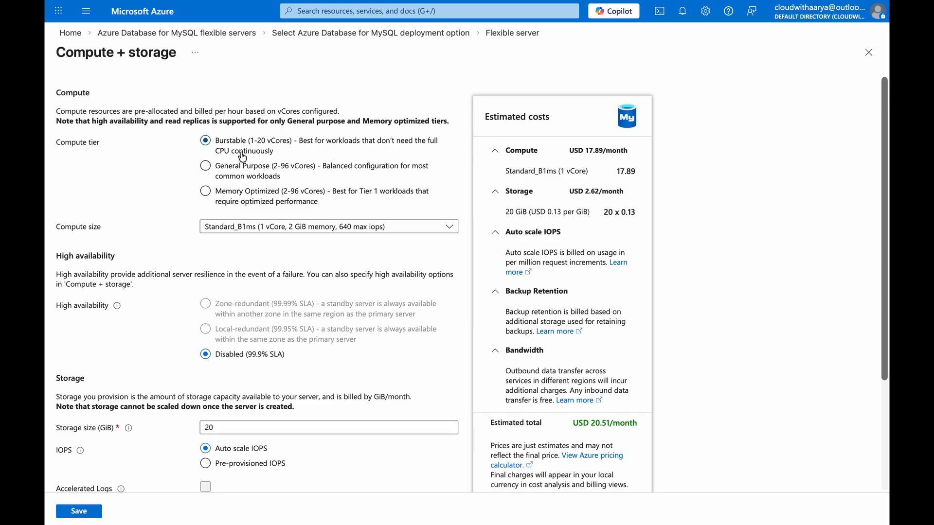
{"action": "scroll", "coordinate": [252, 241], "scroll_direction": "down", "scroll_amount": 1}
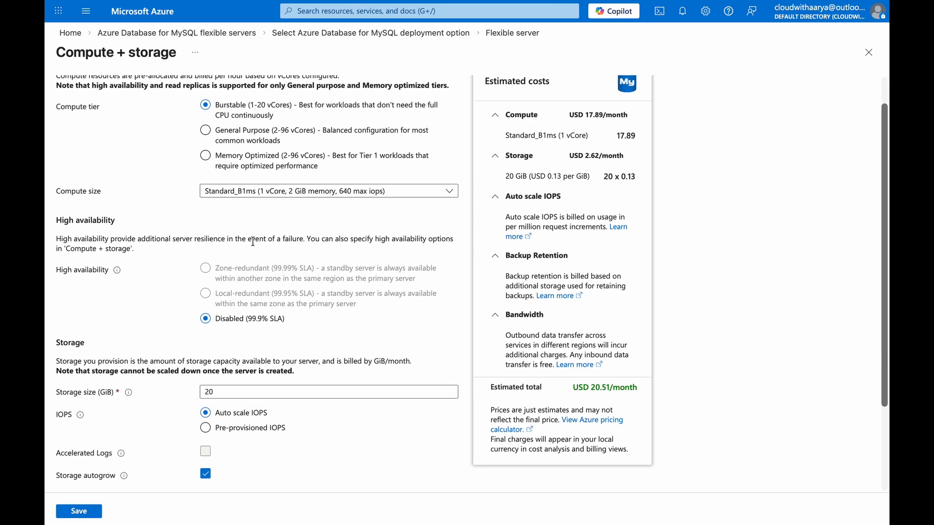
{"action": "scroll", "coordinate": [252, 241], "scroll_direction": "up", "scroll_amount": 2}
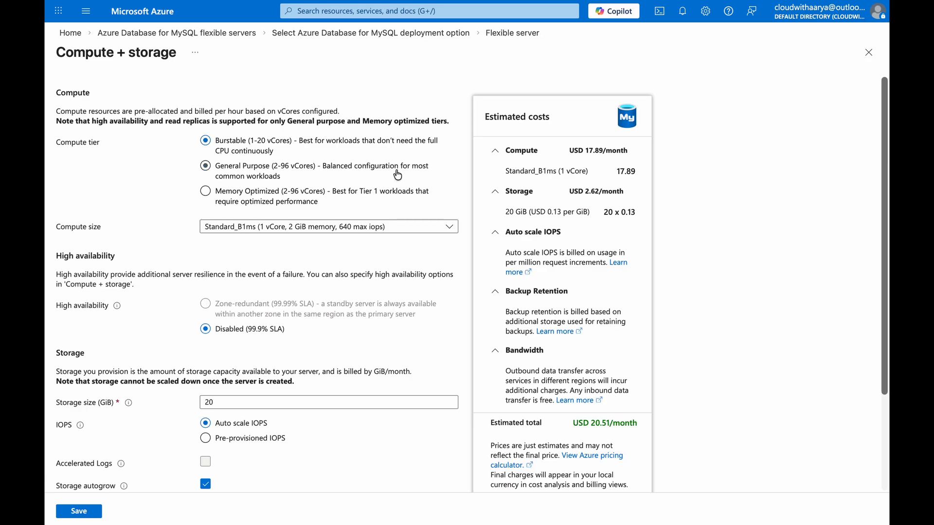
Set the compute tier to General Purpose and the compute size to Standard_D2ads_v5 with 2 vCores and 8 GiB memory.
{"action": "left_click", "coordinate": [206, 166]}
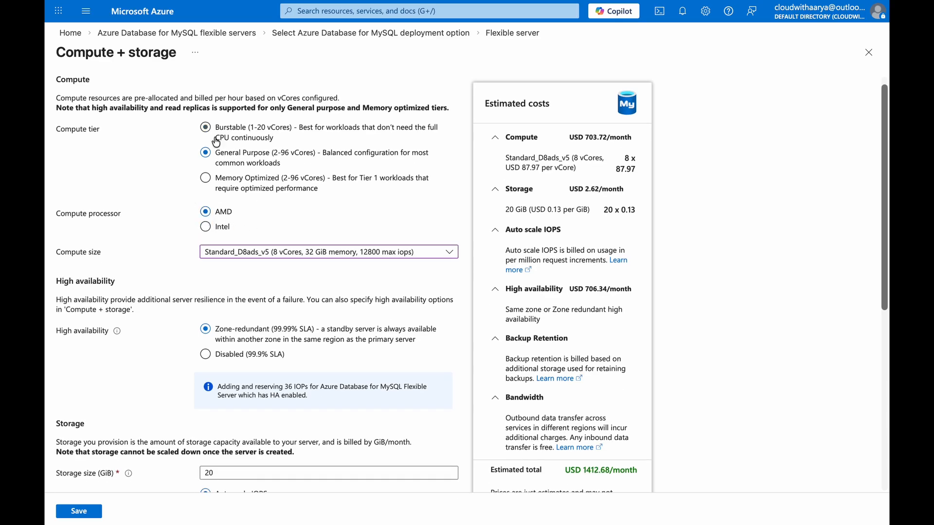
{"action": "left_click", "coordinate": [272, 252]}
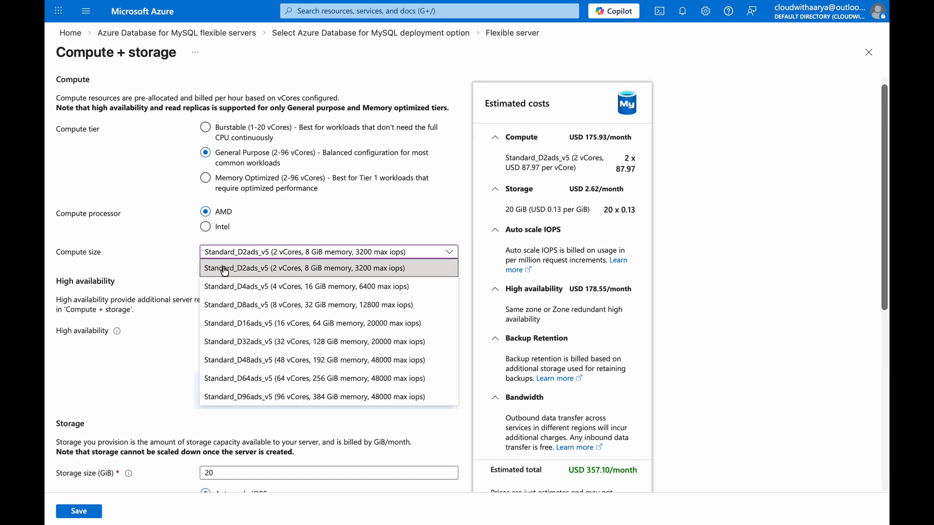
{"action": "left_click", "coordinate": [171, 273]}
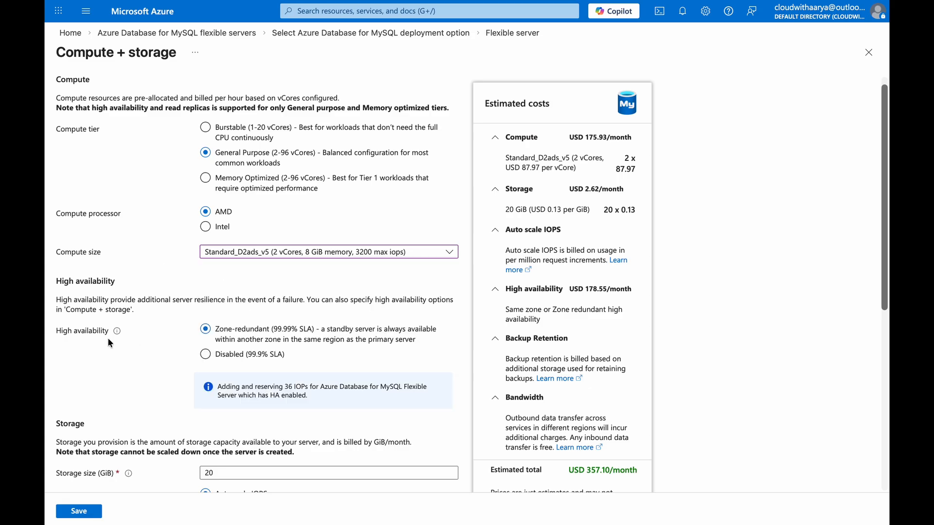
{"action": "scroll", "coordinate": [109, 340], "scroll_direction": "down", "scroll_amount": 1}
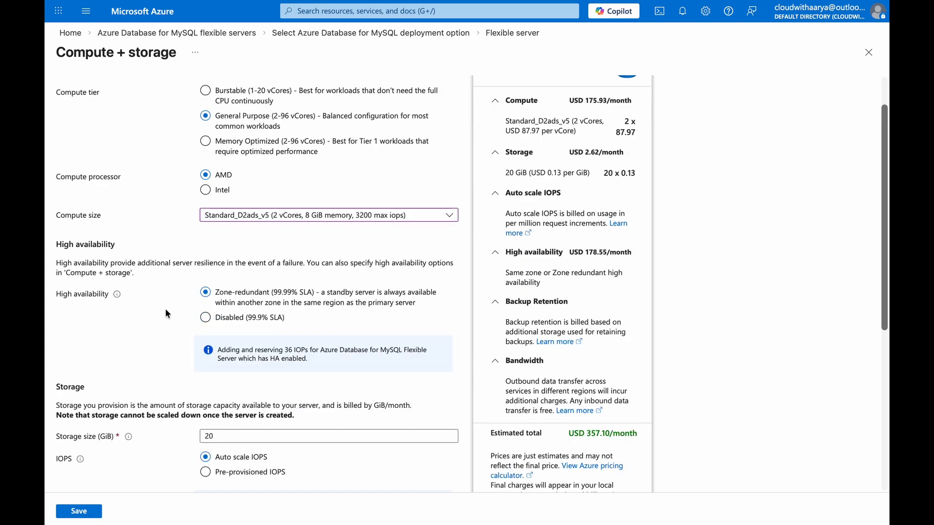
Switch to the draw.io diagram, then shift and widen the Central India rectangle to make room for more boxes.
{"action": "scroll", "coordinate": [234, 297], "scroll_direction": "down", "scroll_amount": 1}
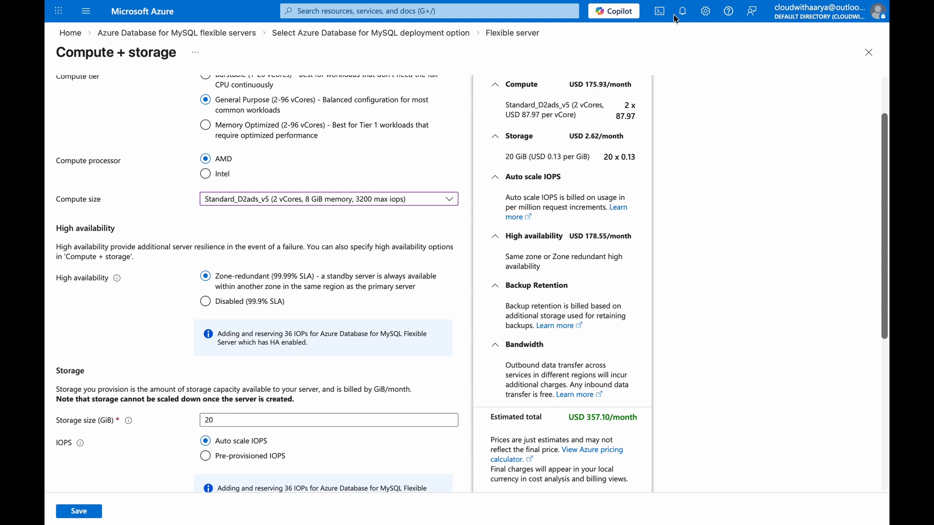
{"action": "left_click", "coordinate": [690, 40]}
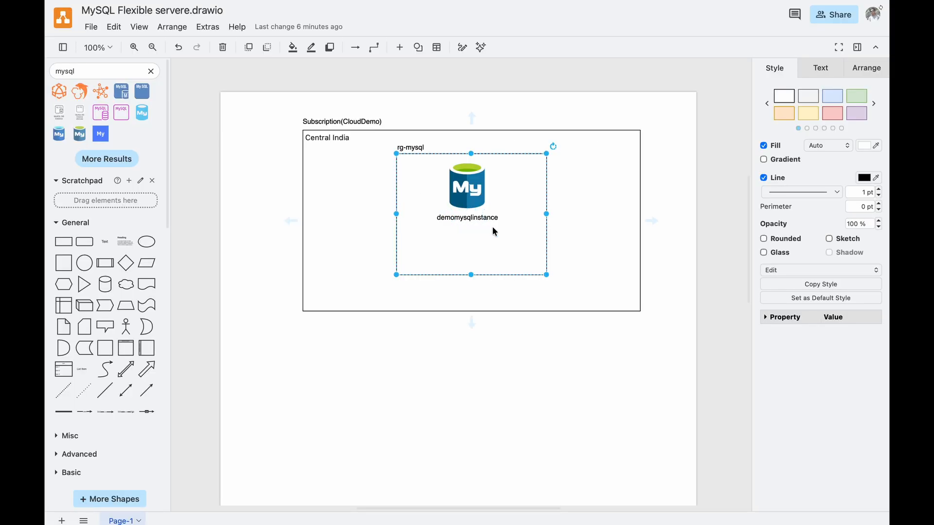
{"action": "left_click", "coordinate": [515, 215]}
{"action": "mouse_move", "coordinate": [514, 215]}
{"action": "left_mouse_down"}
{"action": "mouse_move", "coordinate": [504, 216]}
{"action": "mouse_move", "coordinate": [516, 212]}
{"action": "left_mouse_up"}
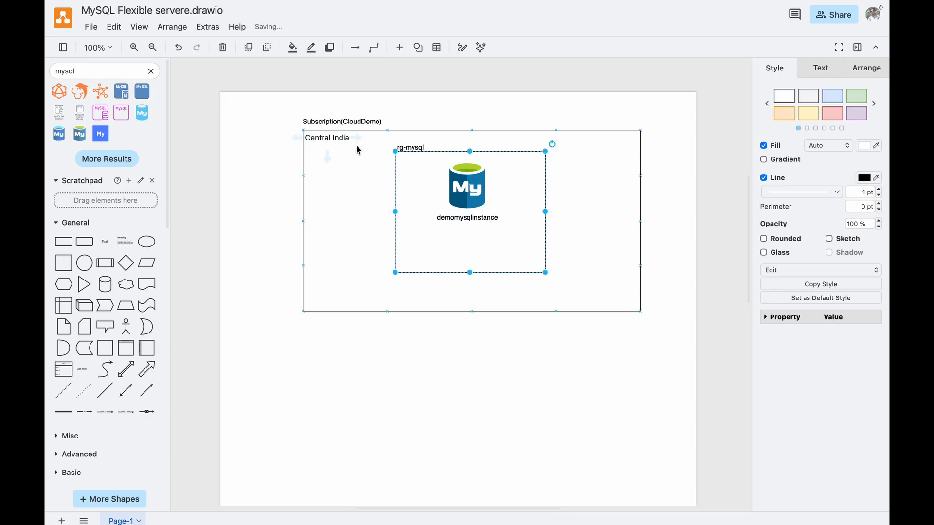
{"action": "left_click", "coordinate": [642, 314]}
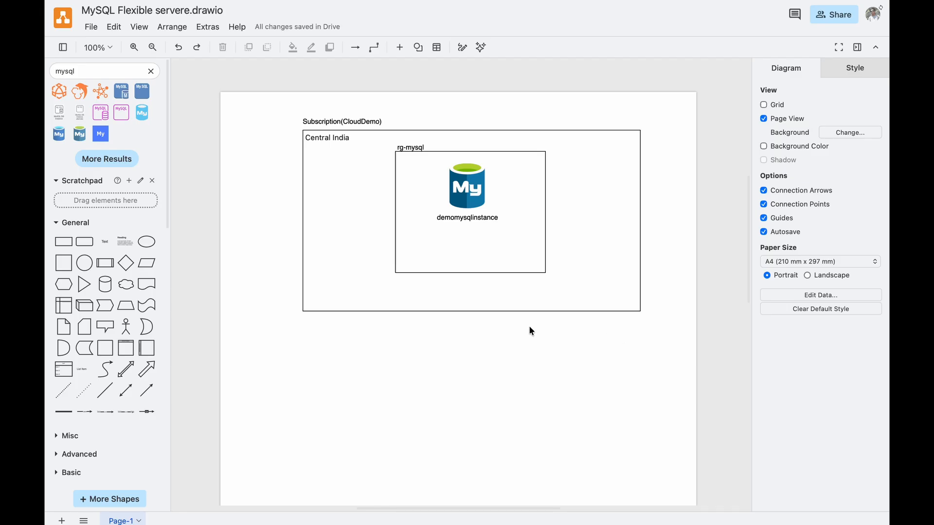
{"action": "left_click_drag", "start_coordinate": [303, 221], "coordinate": [276, 221]}
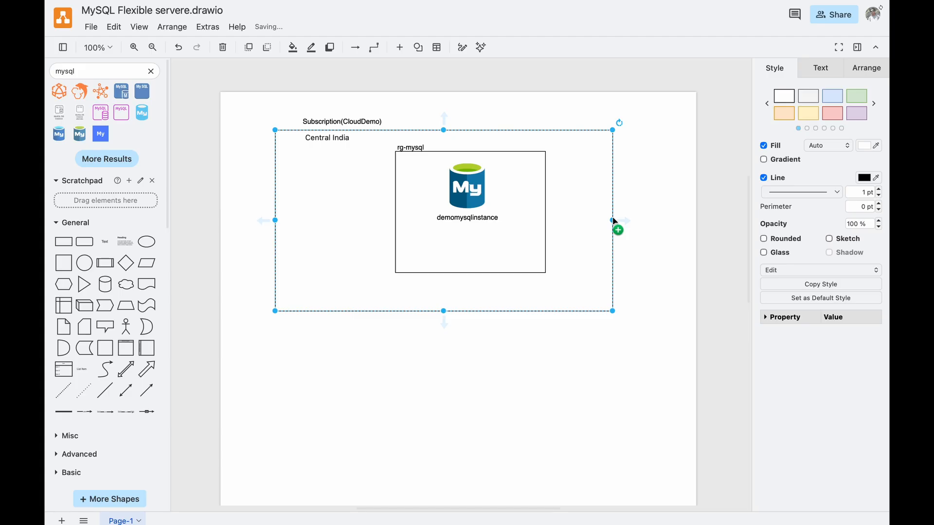
Narrow the rg-mysql box and move it, its label, the Central India label, the MySQL icon and the demomysqlinstance label to the rectangle's left side.
{"action": "left_click_drag", "start_coordinate": [380, 178], "coordinate": [329, 176]}
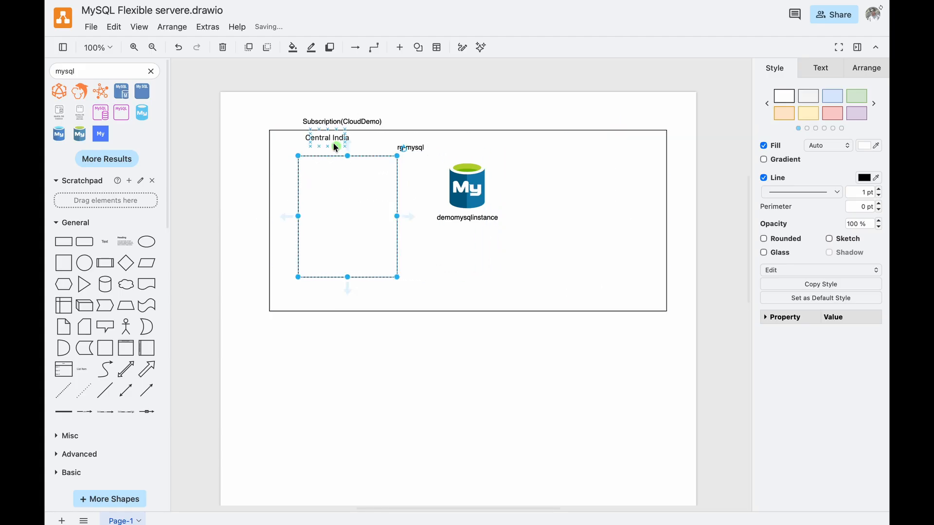
{"action": "left_click_drag", "start_coordinate": [334, 144], "coordinate": [296, 142]}
{"action": "left_click_drag", "start_coordinate": [409, 147], "coordinate": [317, 156]}
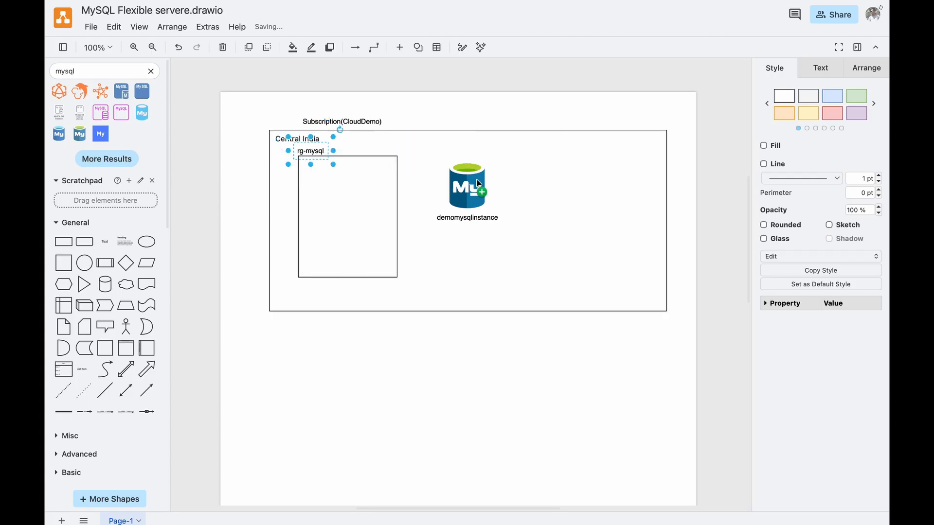
{"action": "left_click_drag", "start_coordinate": [476, 189], "coordinate": [355, 190]}
{"action": "left_click_drag", "start_coordinate": [472, 220], "coordinate": [360, 228]}
{"action": "left_click", "coordinate": [457, 281]}
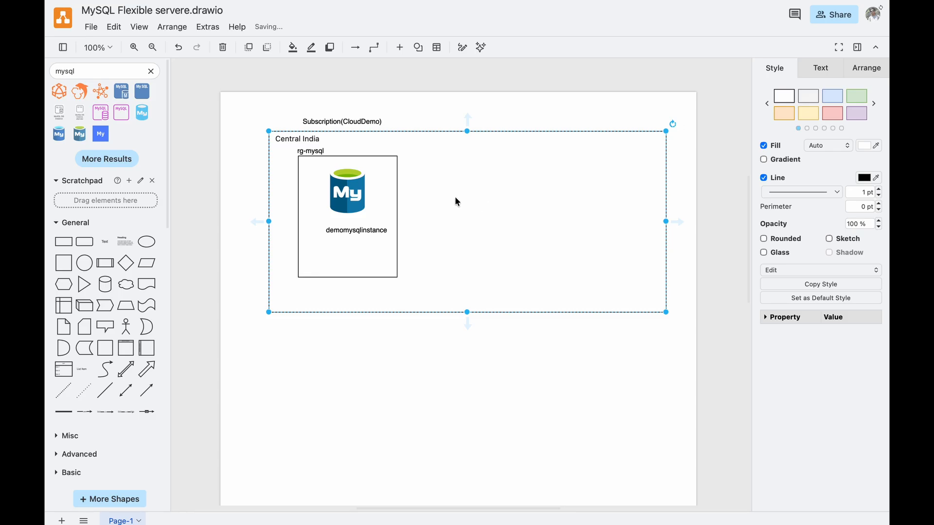
Add a Zone1 text label above the rg-mysql box and duplicate the box twice alongside it for two more zones.
{"action": "double_click", "coordinate": [336, 403]}
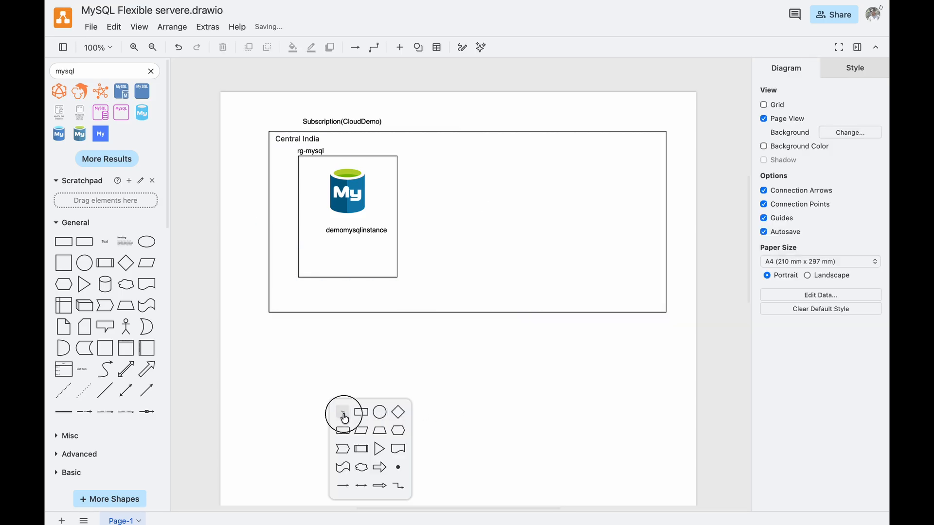
{"action": "left_click", "coordinate": [344, 418]}
{"action": "type", "text": "Zone1"}
{"action": "key", "text": "Return"}
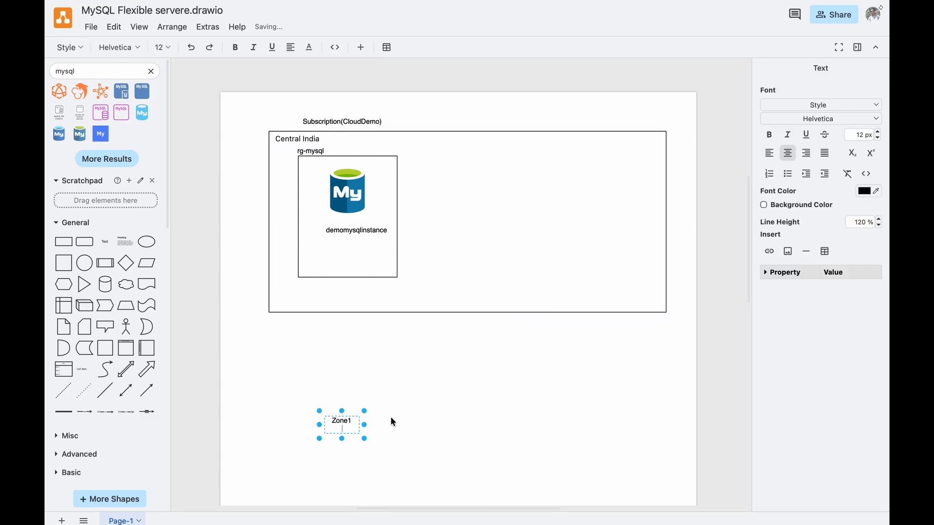
{"action": "key", "text": "BackSpace"}
{"action": "left_click", "coordinate": [345, 429]}
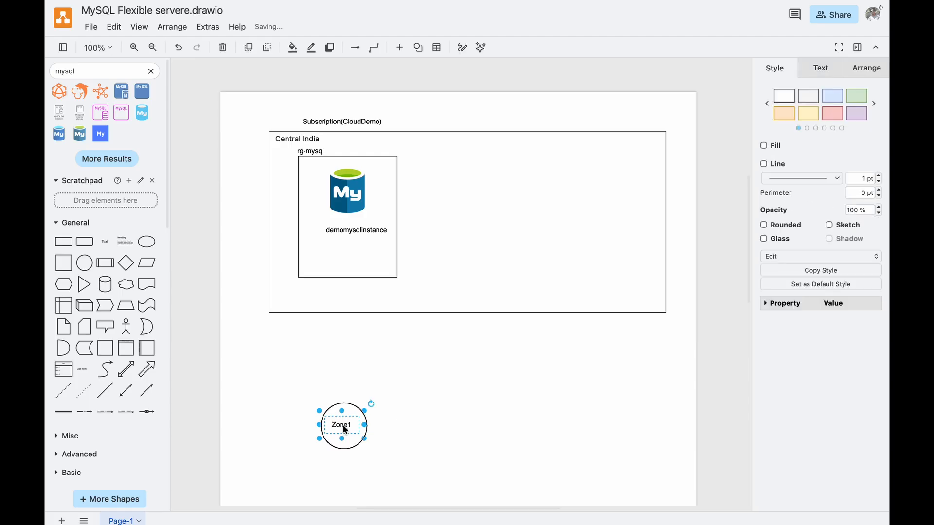
{"action": "left_click_drag", "start_coordinate": [345, 429], "coordinate": [470, 236]}
Copy the Zone1 label above the middle box and rename the copy as Zone2.
{"action": "left_click_drag", "start_coordinate": [356, 220], "coordinate": [477, 213]}
{"action": "double_click", "coordinate": [489, 219]}
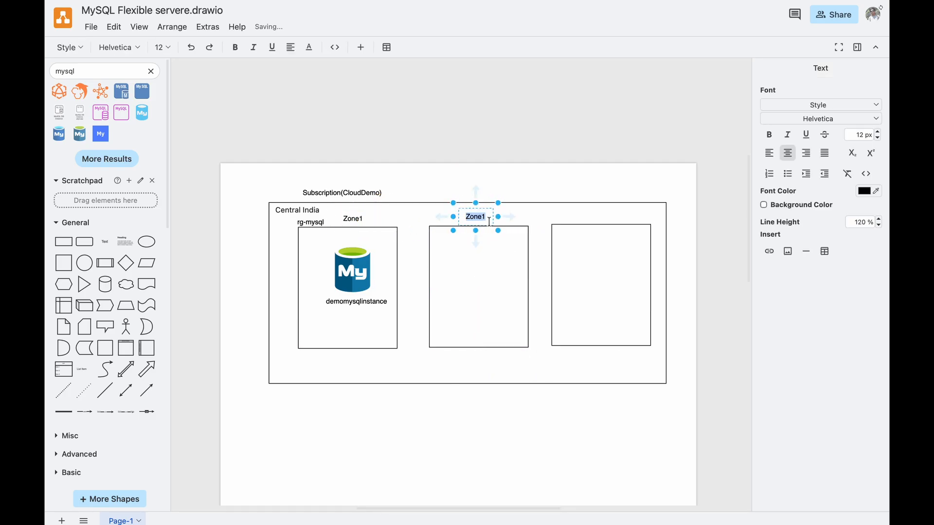
{"action": "key", "text": "Escape"}
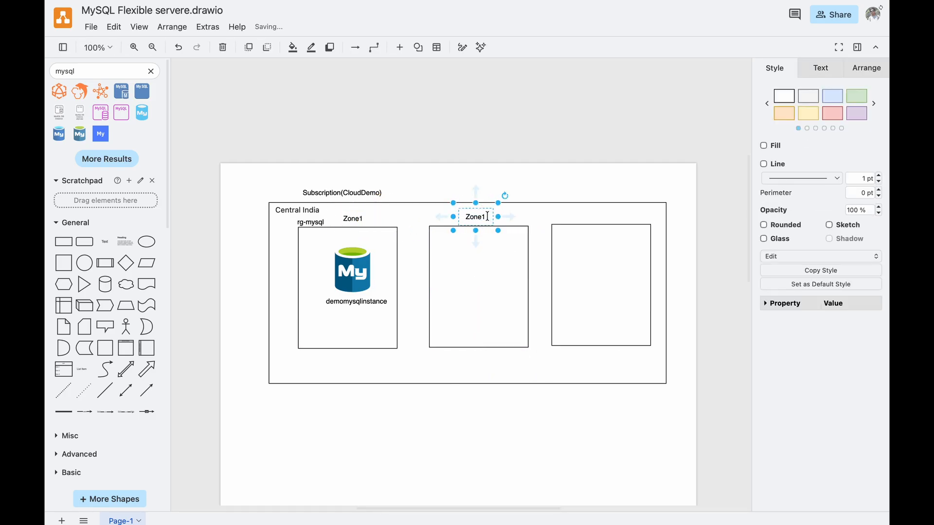
{"action": "double_click", "coordinate": [487, 217]}
{"action": "key", "text": "BackSpace"}
{"action": "type", "text": "2"}
{"action": "left_click", "coordinate": [509, 215]}
Copy the Zone2 label above the rightmost box and rename the copy as Zone3.
{"action": "left_click_drag", "start_coordinate": [480, 215], "coordinate": [604, 214]}
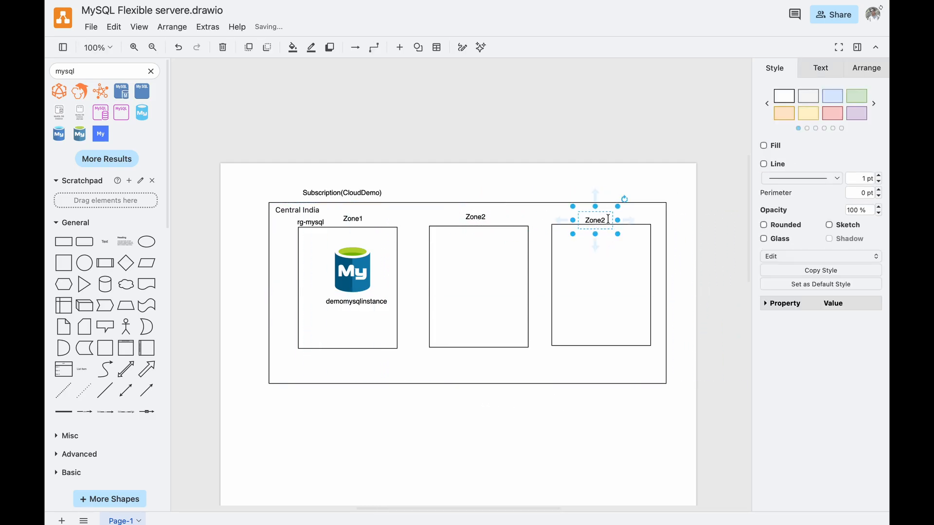
{"action": "double_click", "coordinate": [609, 219]}
{"action": "type", "text": "Zone3"}
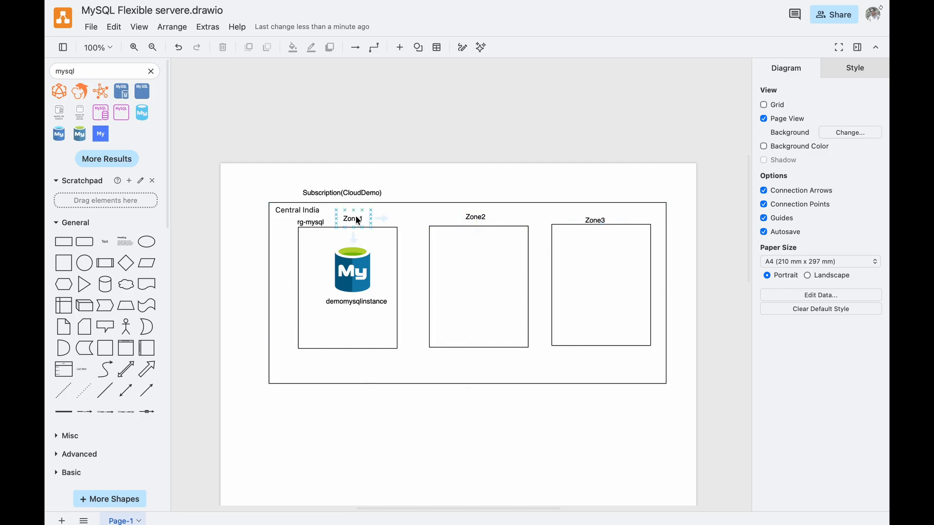
Check the Zone-redundant high availability option in the Azure portal, and copy the MySQL icon into the diagram's Zone2 and Zone3 boxes.
{"action": "mouse_move", "coordinate": [354, 229]}
{"action": "mouse_move", "coordinate": [327, 48]}
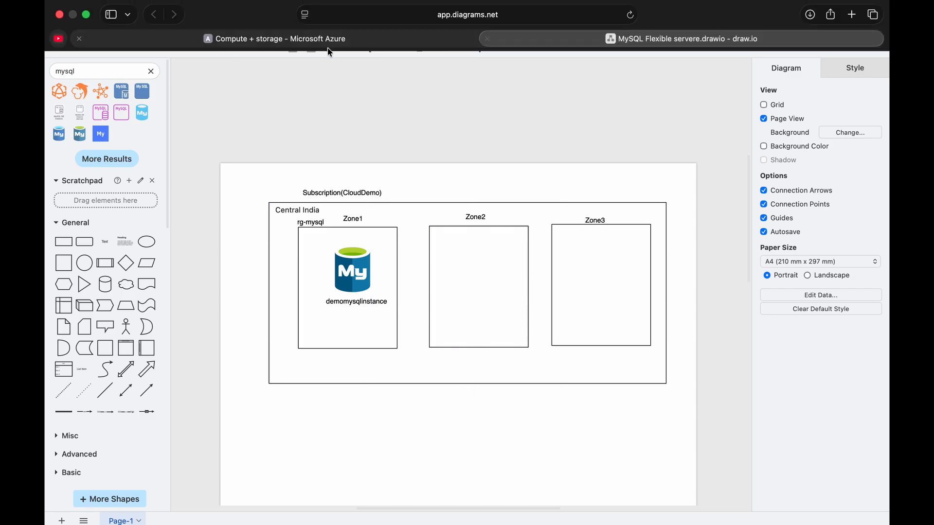
{"action": "left_click", "coordinate": [294, 38]}
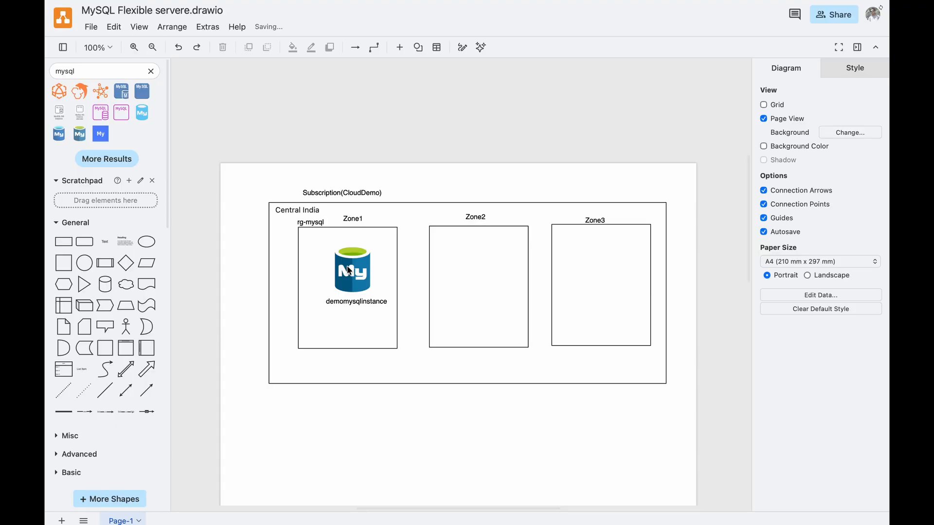
{"action": "left_click", "coordinate": [353, 271]}
{"action": "left_click_drag", "start_coordinate": [354, 271], "coordinate": [601, 271]}
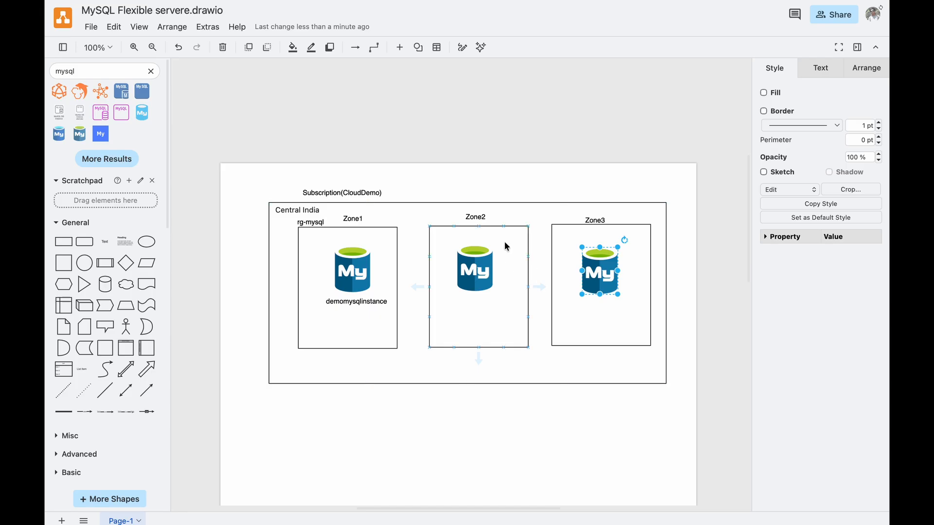
Switch to the Azure portal and compare the estimated costs of disabled and Zone-redundant high availability, leaving Zone-redundant selected.
{"action": "left_click", "coordinate": [414, 51]}
{"action": "left_click", "coordinate": [205, 301]}
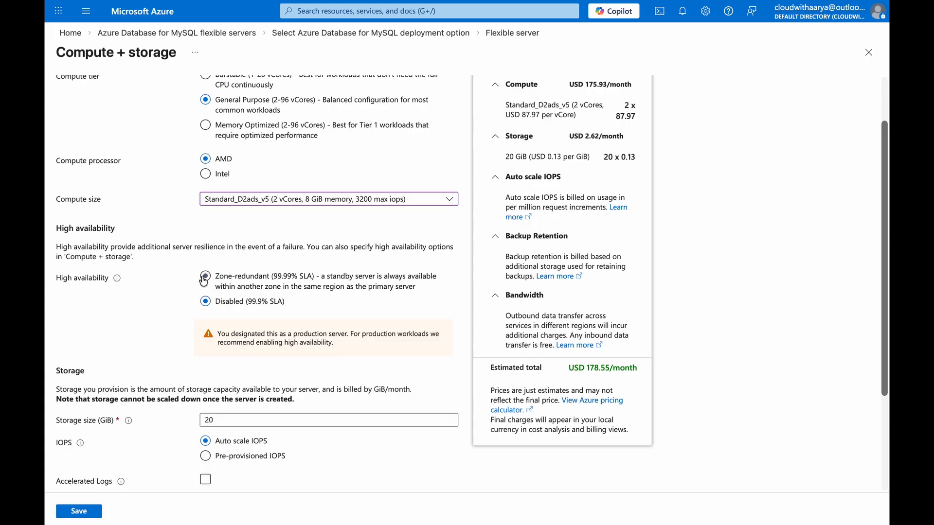
{"action": "left_click", "coordinate": [204, 276]}
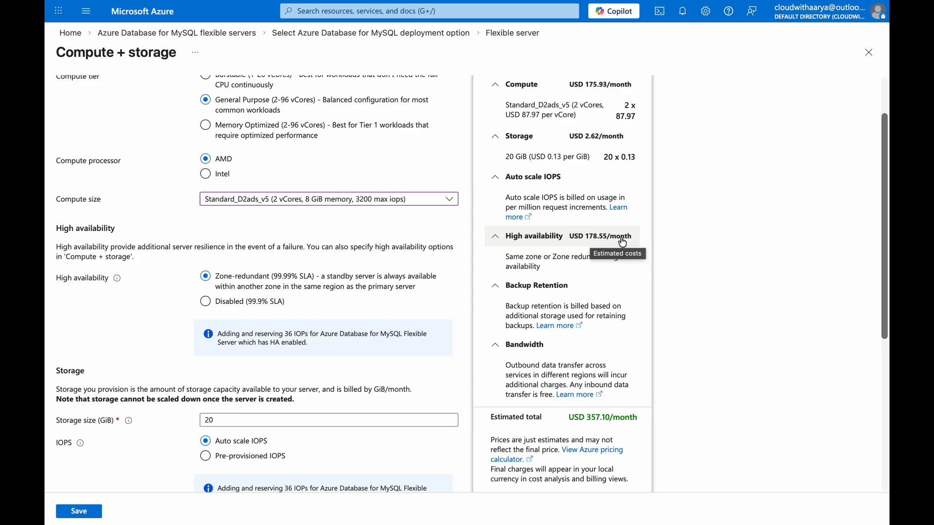
{"action": "left_click_drag", "start_coordinate": [505, 104], "coordinate": [581, 105]}
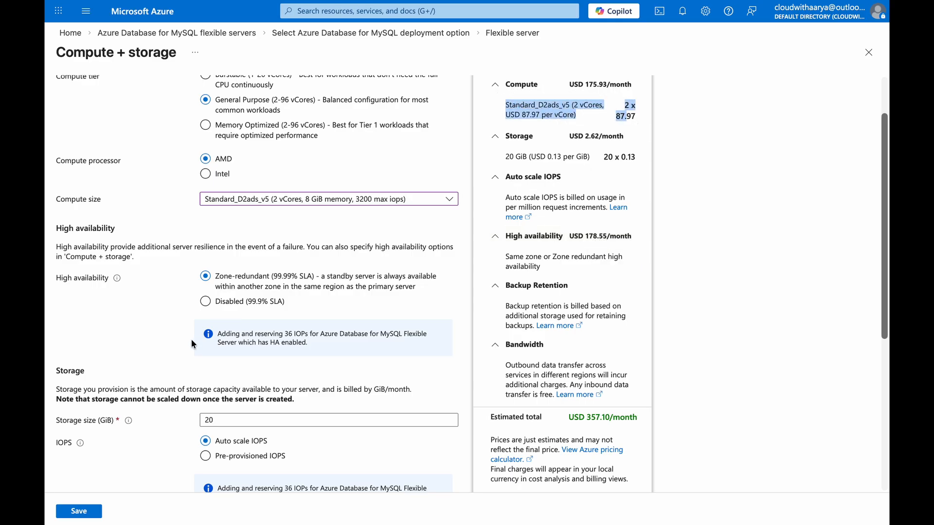
Enter a storage size of 20 GiB and compare Pre-provisioned with Auto scale IOPS, leaving Auto scale IOPS selected.
{"action": "scroll", "coordinate": [191, 339], "scroll_direction": "down", "scroll_amount": 3}
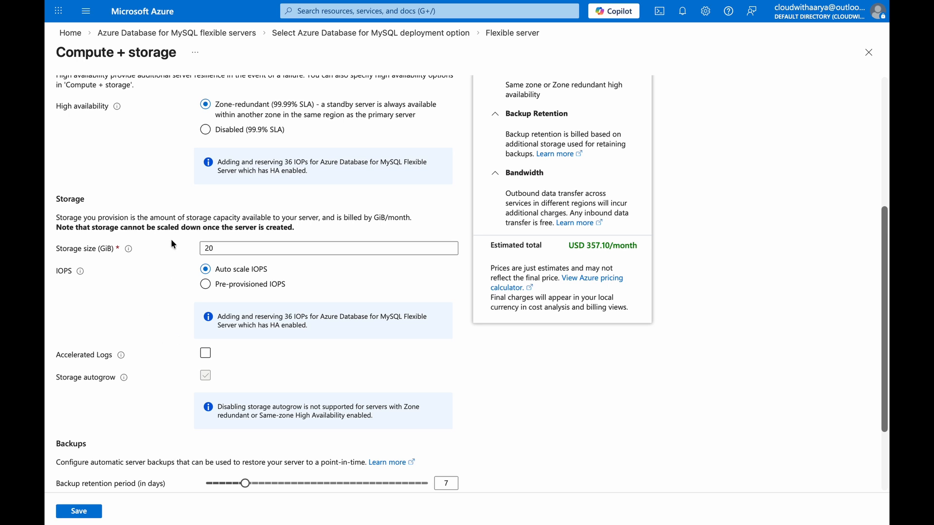
{"action": "left_click_drag", "start_coordinate": [307, 250], "coordinate": [181, 251]}
{"action": "type", "text": "20"}
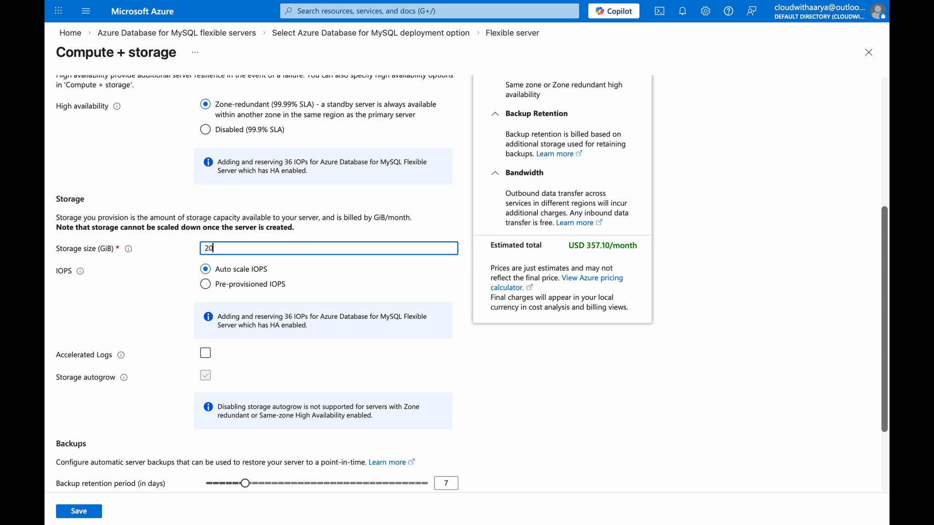
{"action": "left_click", "coordinate": [205, 284]}
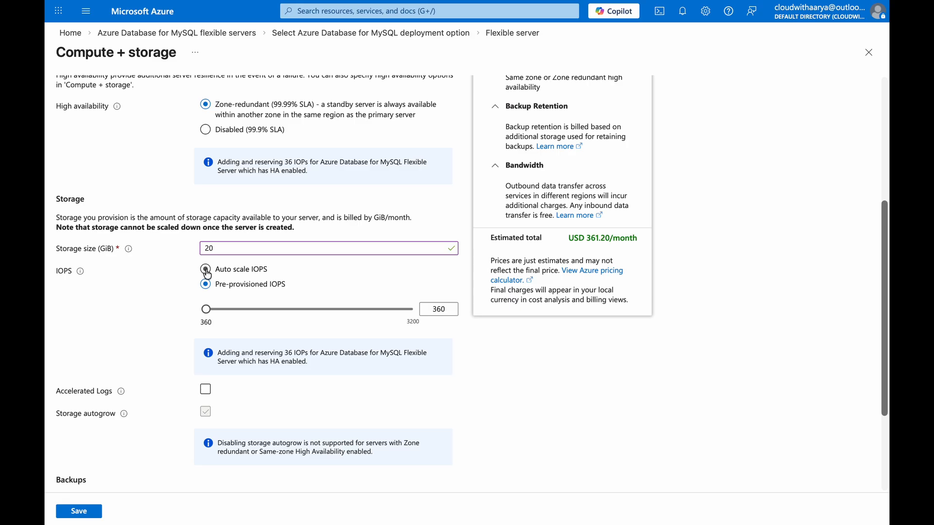
{"action": "left_click", "coordinate": [223, 272]}
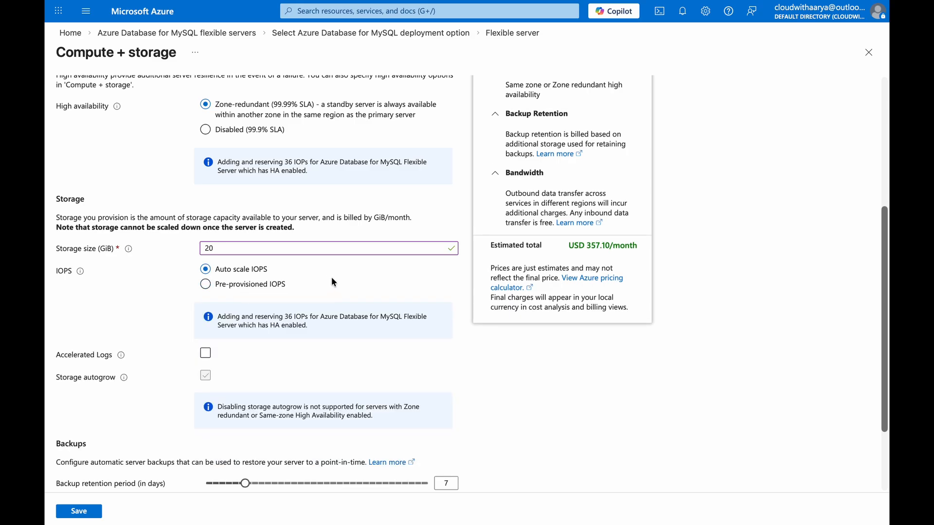
Enable Accelerated Logs temporarily to examine its estimated cost and description, leaving the option disabled.
{"action": "scroll", "coordinate": [162, 341], "scroll_direction": "down", "scroll_amount": 2}
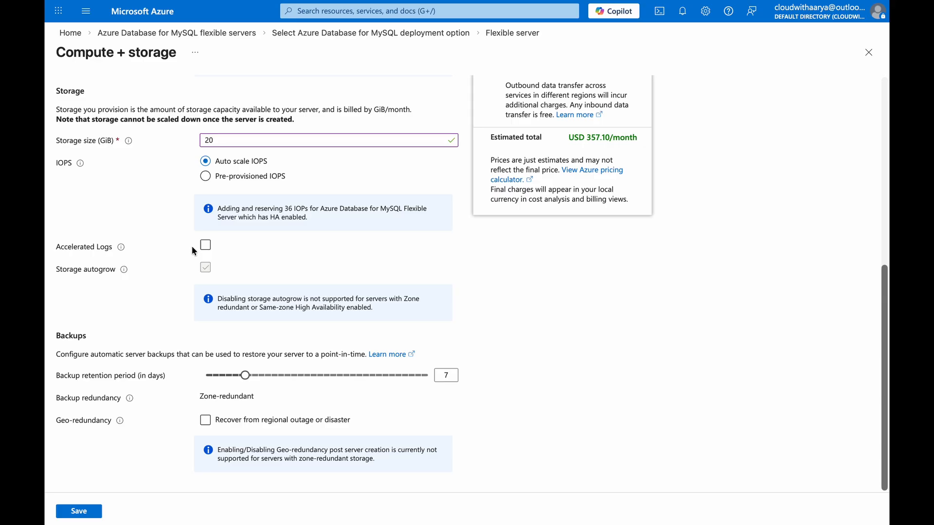
{"action": "scroll", "coordinate": [253, 443], "scroll_direction": "up", "scroll_amount": 4}
{"action": "scroll", "coordinate": [253, 443], "scroll_direction": "down", "scroll_amount": 4}
{"action": "left_click", "coordinate": [206, 247]}
{"action": "scroll", "coordinate": [297, 271], "scroll_direction": "up", "scroll_amount": 4}
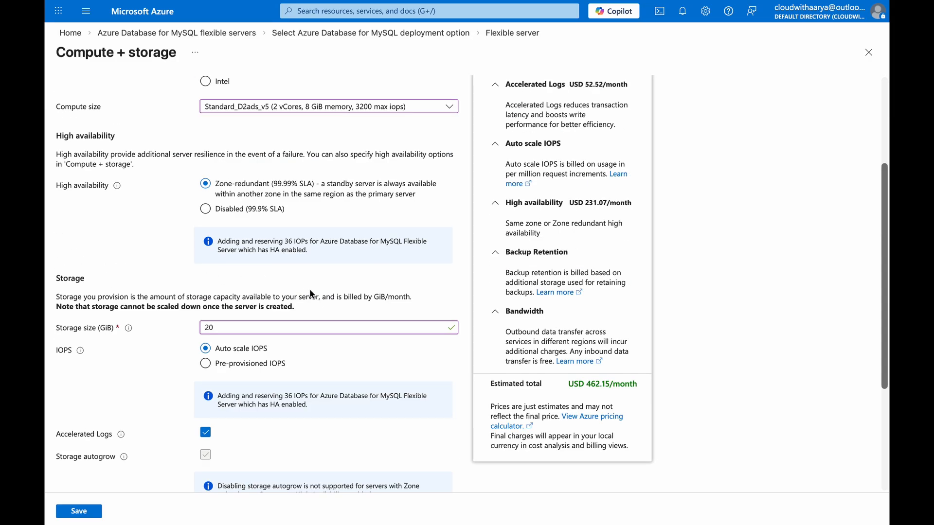
{"action": "scroll", "coordinate": [513, 245], "scroll_direction": "up", "scroll_amount": 1}
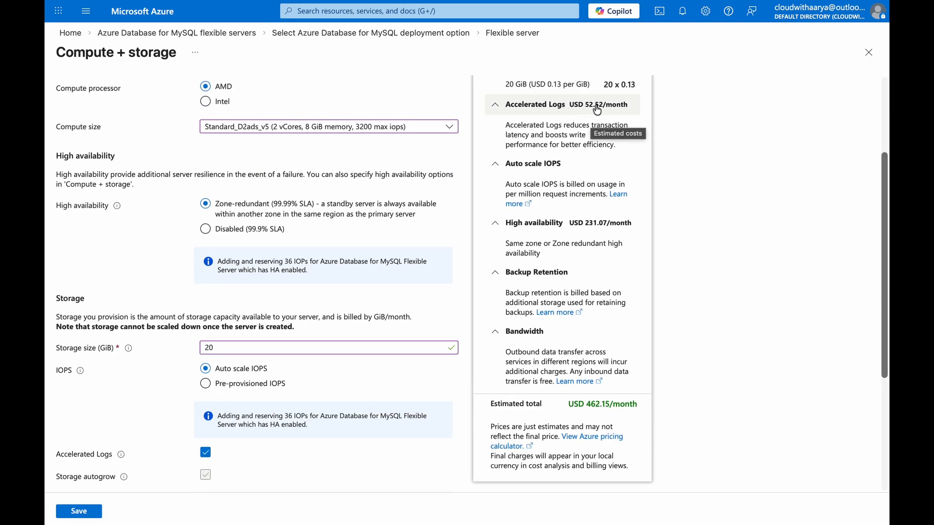
{"action": "scroll", "coordinate": [590, 111], "scroll_direction": "down", "scroll_amount": 4}
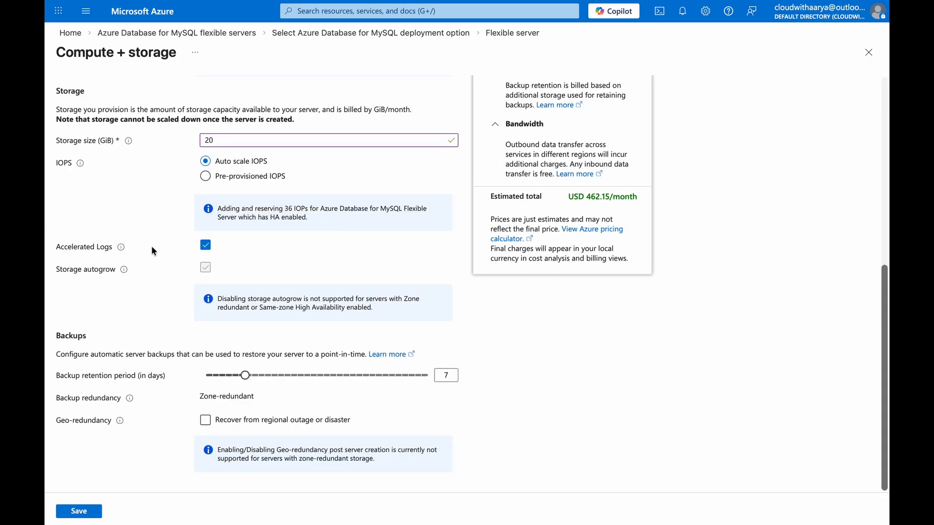
{"action": "mouse_move", "coordinate": [121, 252]}
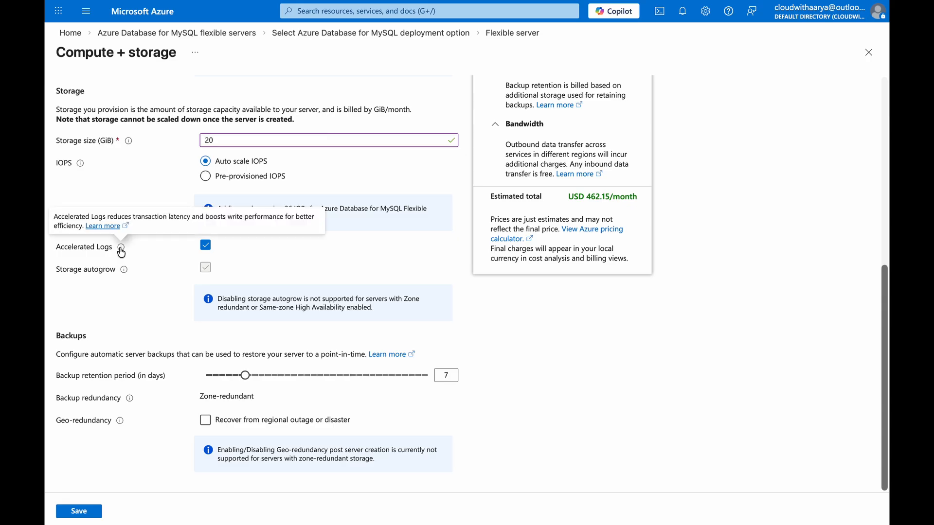
{"action": "left_click", "coordinate": [206, 244]}
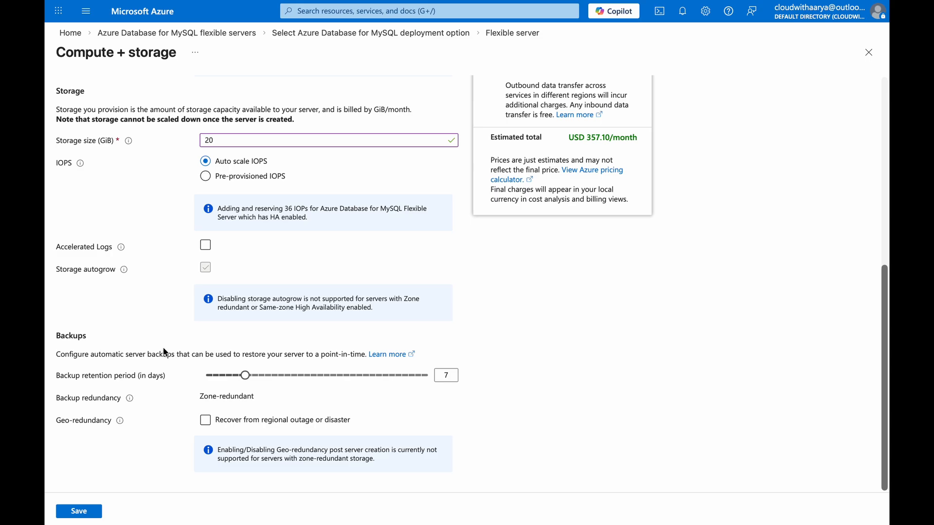
Set the backup retention period to 6 days and check the backup redundancy type.
{"action": "mouse_move", "coordinate": [245, 375]}
{"action": "left_mouse_down"}
{"action": "mouse_move", "coordinate": [191, 378]}
{"action": "mouse_move", "coordinate": [433, 381]}
{"action": "mouse_move", "coordinate": [238, 377]}
{"action": "left_mouse_up"}
{"action": "left_click_drag", "start_coordinate": [200, 398], "coordinate": [281, 396]}
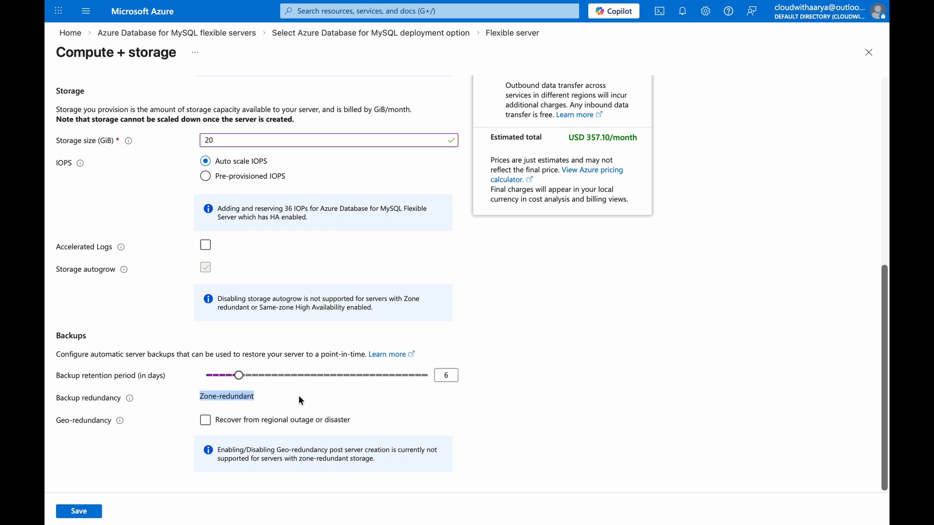
Switch to the draw.io diagram and align the Subscription(CloudDemo) label with the left edge of the Central India rectangle.
{"action": "left_click", "coordinate": [678, 18]}
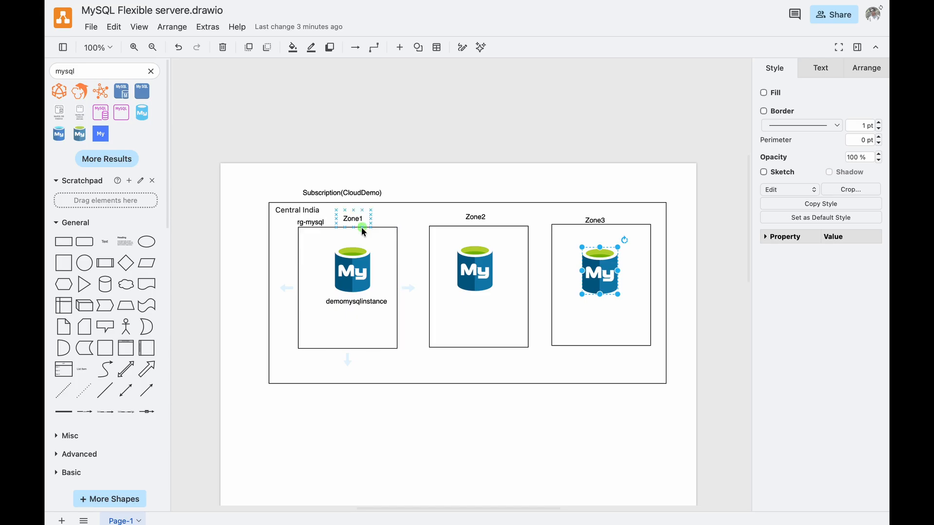
{"action": "left_click", "coordinate": [492, 296]}
{"action": "left_click_drag", "start_coordinate": [337, 192], "coordinate": [305, 191]}
{"action": "left_click", "coordinate": [330, 431]}
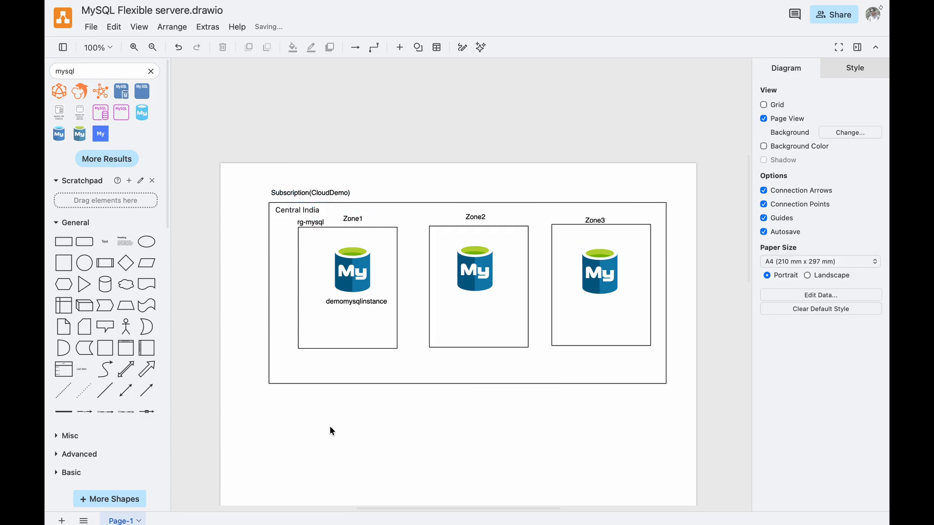
Clone the Central India rectangle below the original with a connecting arrow.
{"action": "scroll", "coordinate": [628, 183], "scroll_direction": "down", "scroll_amount": 2}
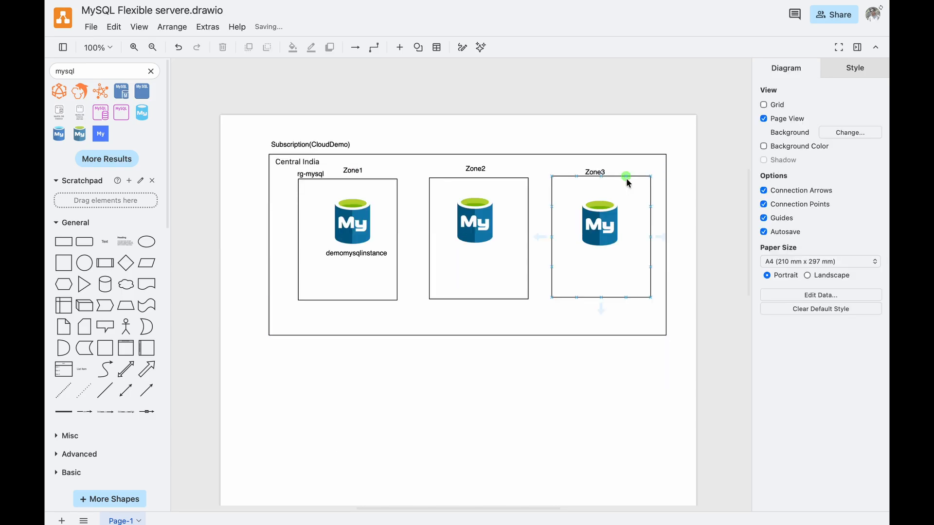
{"action": "left_click", "coordinate": [466, 347]}
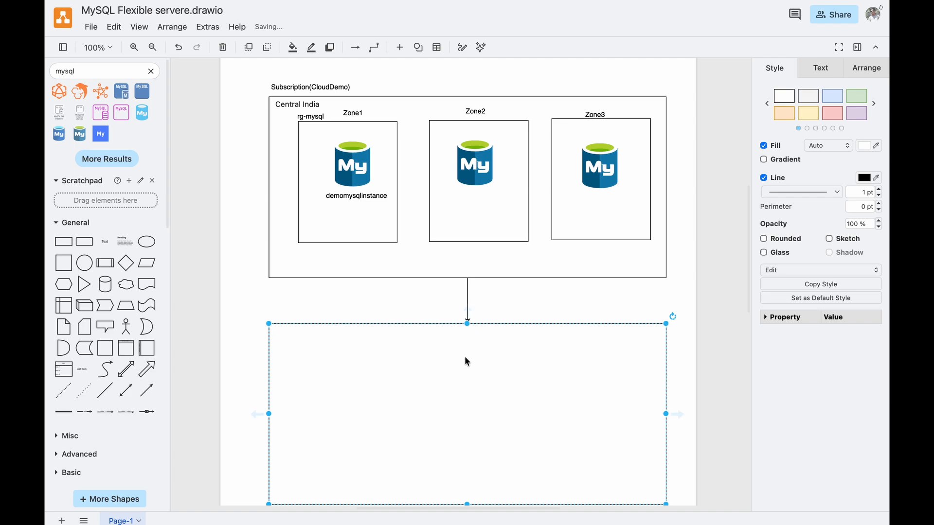
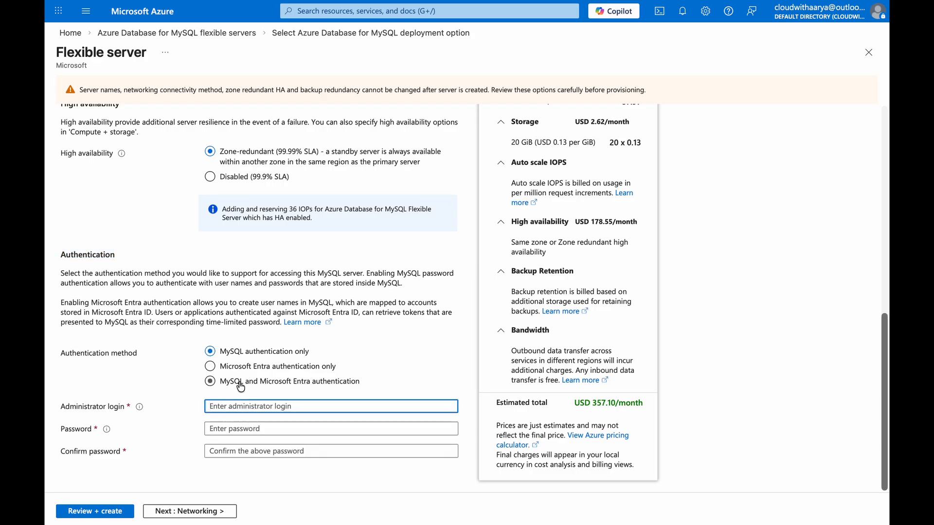
Select MySQL and Microsoft Entra authentication and check which user assigned managed identities are available.
{"action": "left_click", "coordinate": [209, 381]}
{"action": "scroll", "coordinate": [190, 321], "scroll_direction": "down", "scroll_amount": 2}
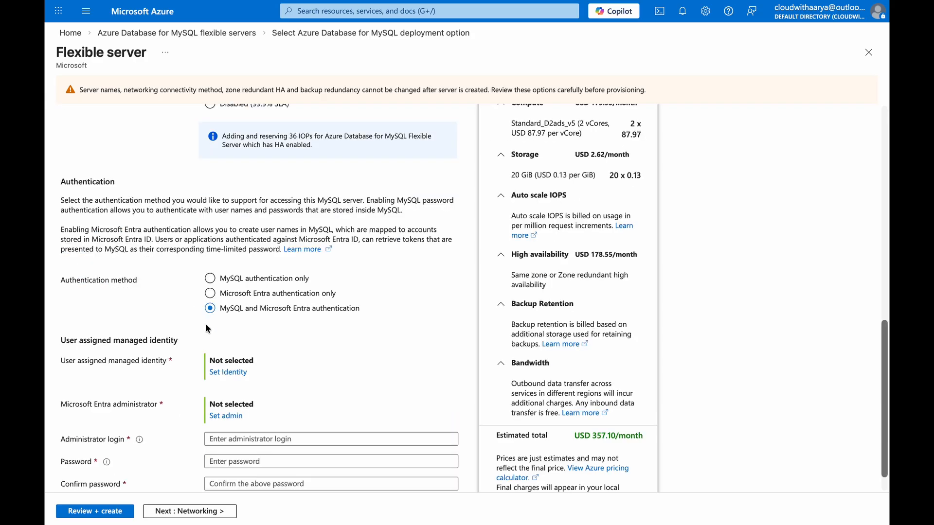
{"action": "left_click", "coordinate": [228, 373]}
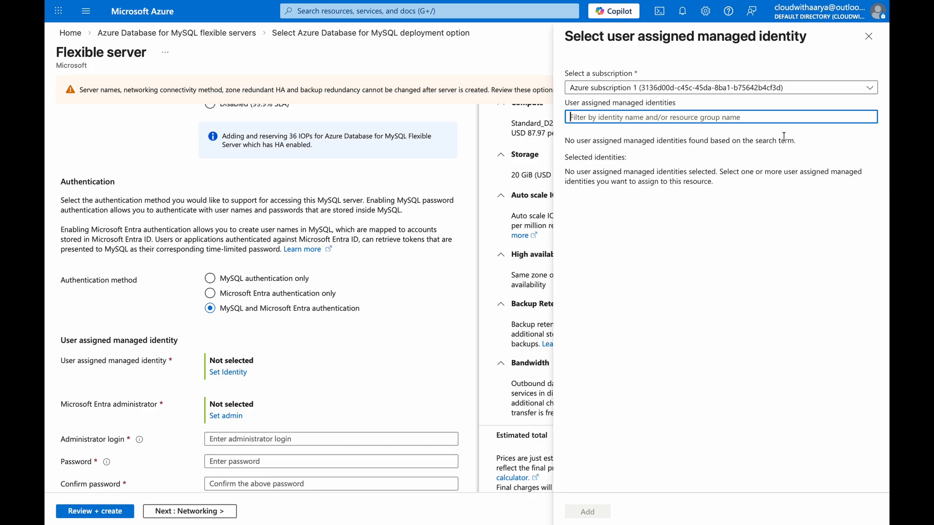
{"action": "left_click", "coordinate": [867, 39]}
Duplicate the portal's browser tab, search for identity and open the Managed Identities service.
{"action": "right_click", "coordinate": [297, 38]}
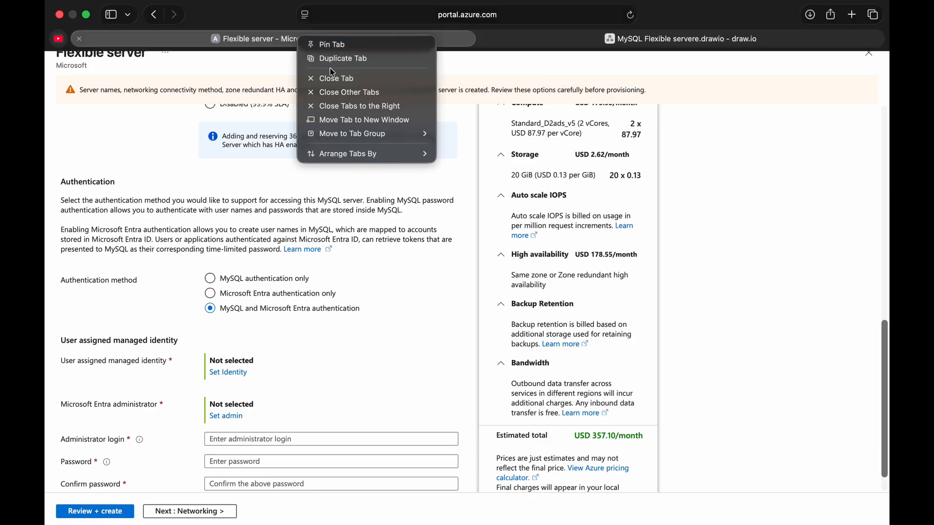
{"action": "left_click", "coordinate": [339, 59]}
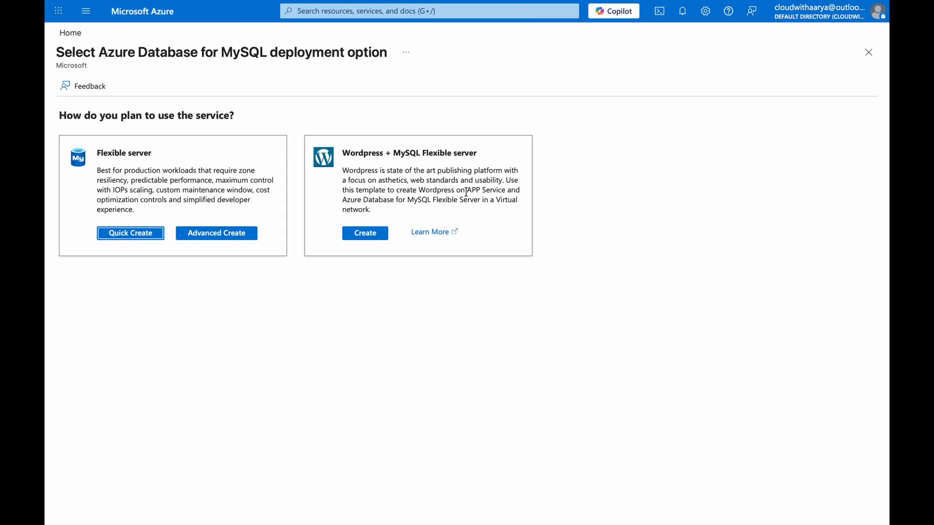
{"action": "left_click", "coordinate": [330, 15]}
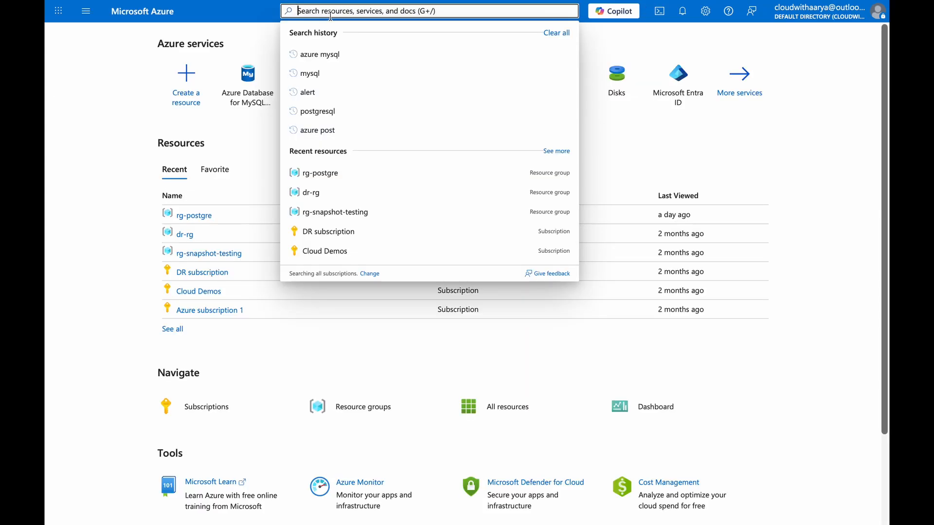
{"action": "type", "text": "identity"}
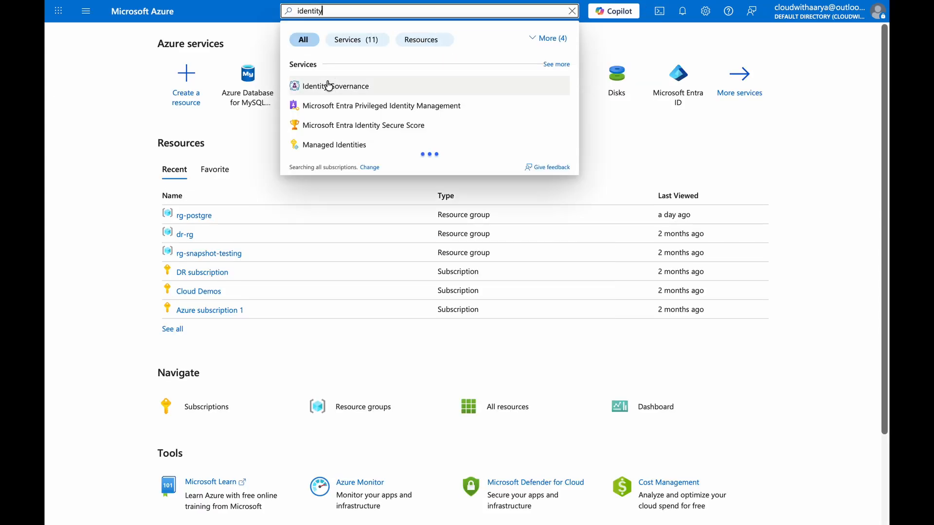
{"action": "left_click", "coordinate": [339, 145]}
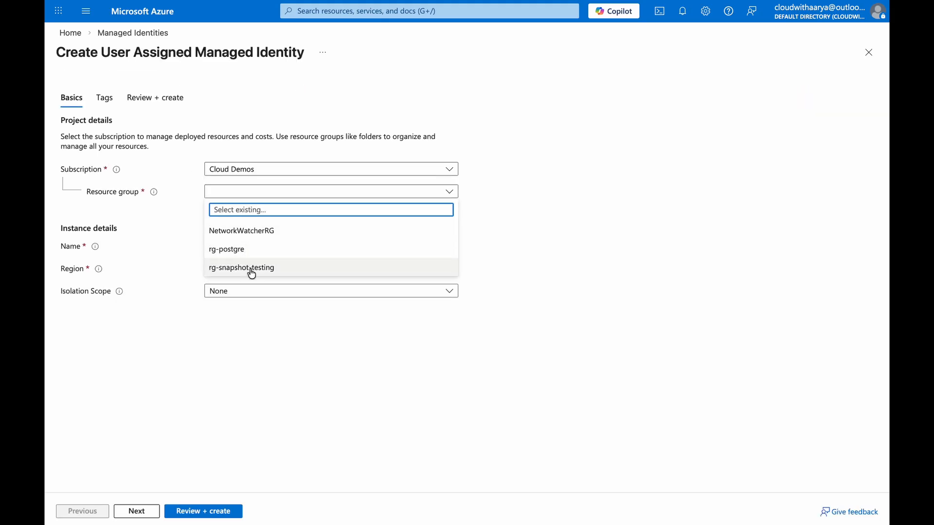
Create a user assigned managed identity named mysql-mi in resource group NetworkWatcherRG, region Central India.
{"action": "left_click", "coordinate": [269, 233]}
{"action": "left_click", "coordinate": [233, 246]}
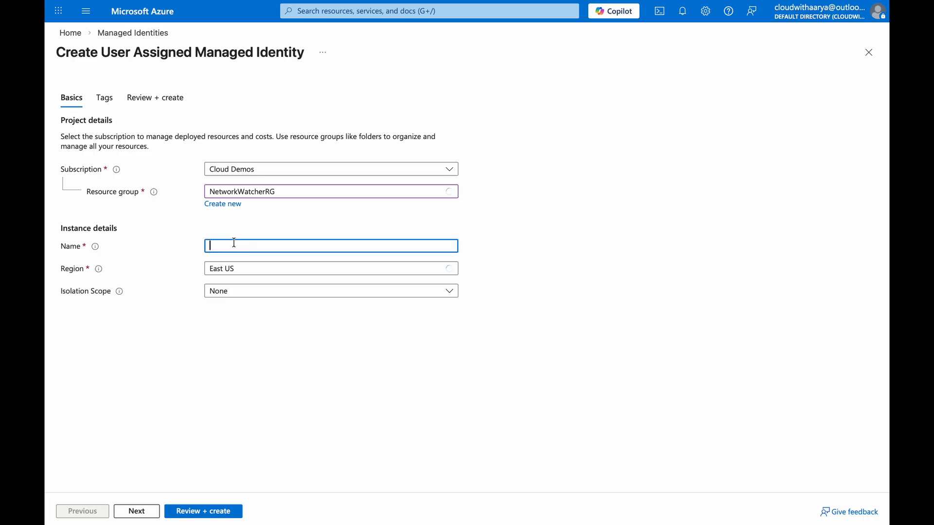
{"action": "type", "text": "mysql-mi"}
{"action": "left_click", "coordinate": [233, 272]}
{"action": "type", "text": "centra"}
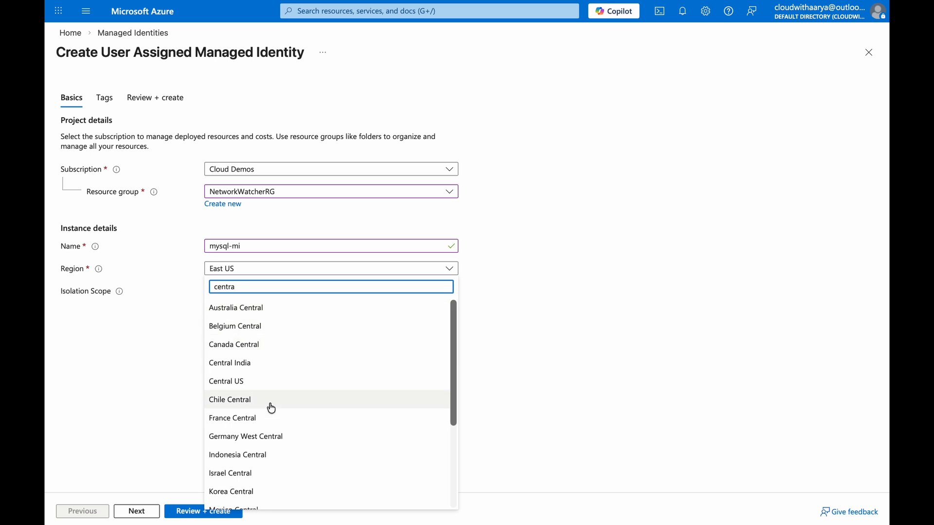
{"action": "left_click", "coordinate": [256, 365]}
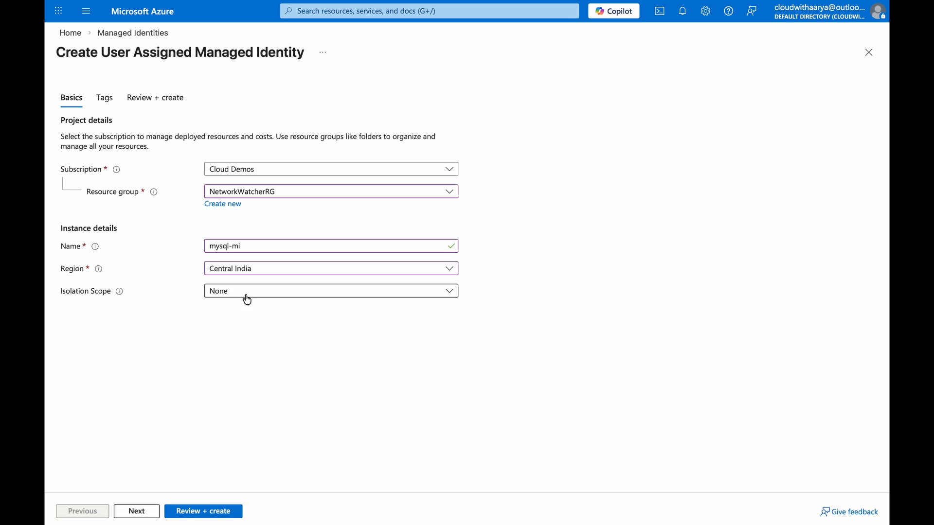
{"action": "left_click", "coordinate": [149, 516]}
{"action": "left_click", "coordinate": [147, 514]}
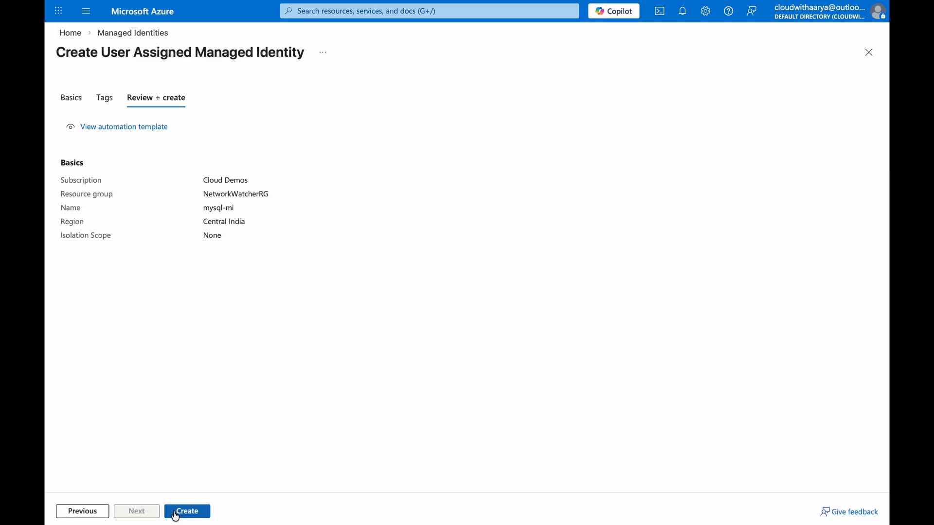
{"action": "left_click", "coordinate": [176, 511]}
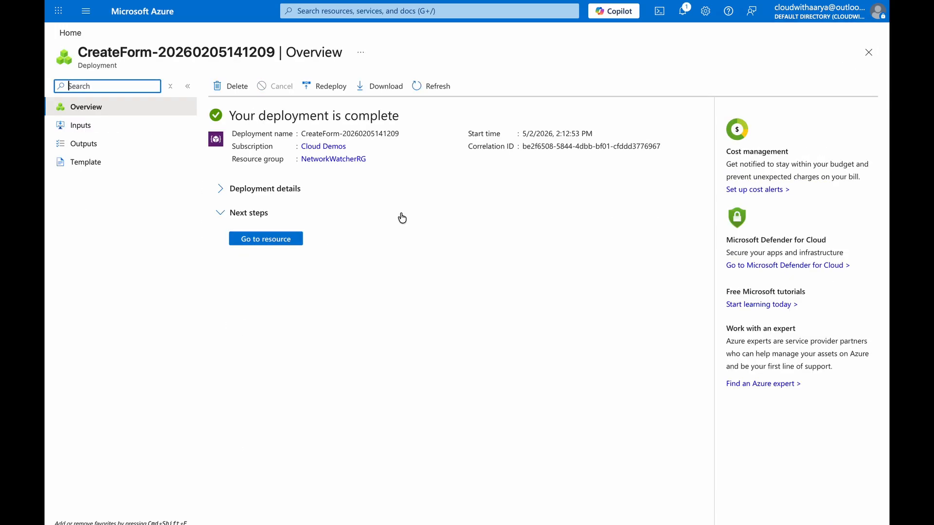
Return to the flexible server form, select MySQL authentication only, and enter administrator login mysqladmin with the account password and its confirmation.
{"action": "left_click", "coordinate": [272, 38]}
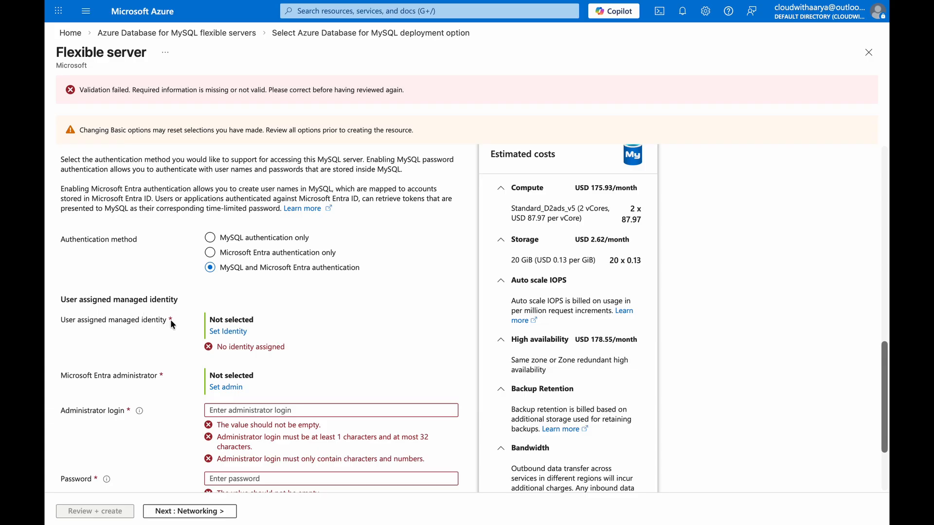
{"action": "left_click", "coordinate": [210, 238]}
{"action": "left_click", "coordinate": [234, 338]}
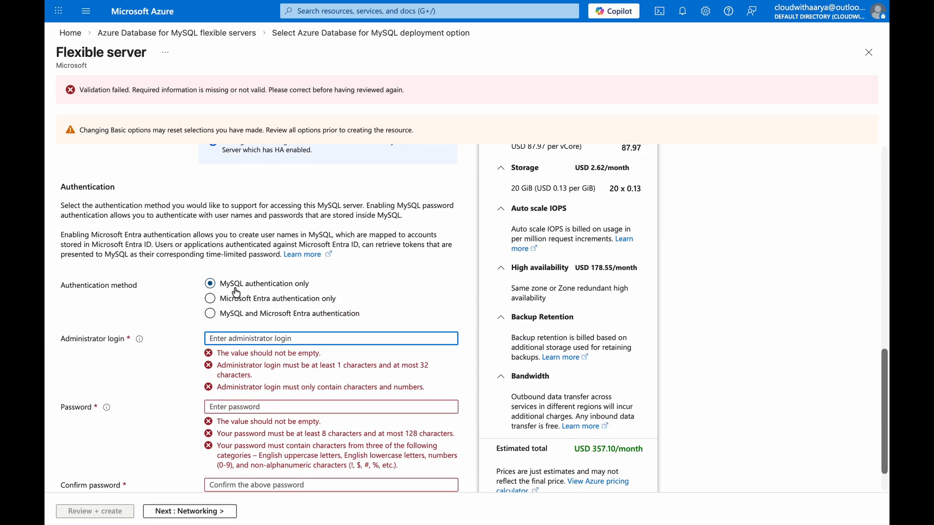
{"action": "type", "text": "mysqladmin"}
{"action": "key", "text": "Tab"}
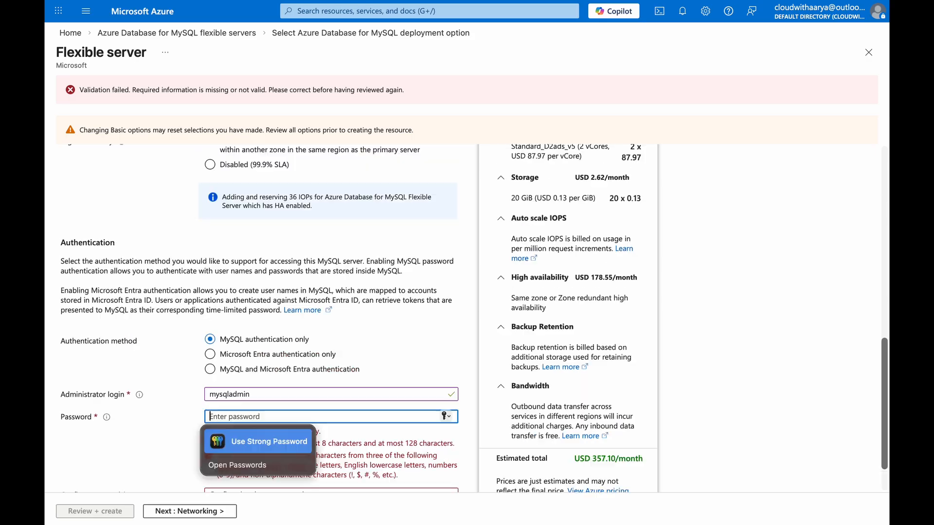
{"action": "type", "text": "••••••••••"}
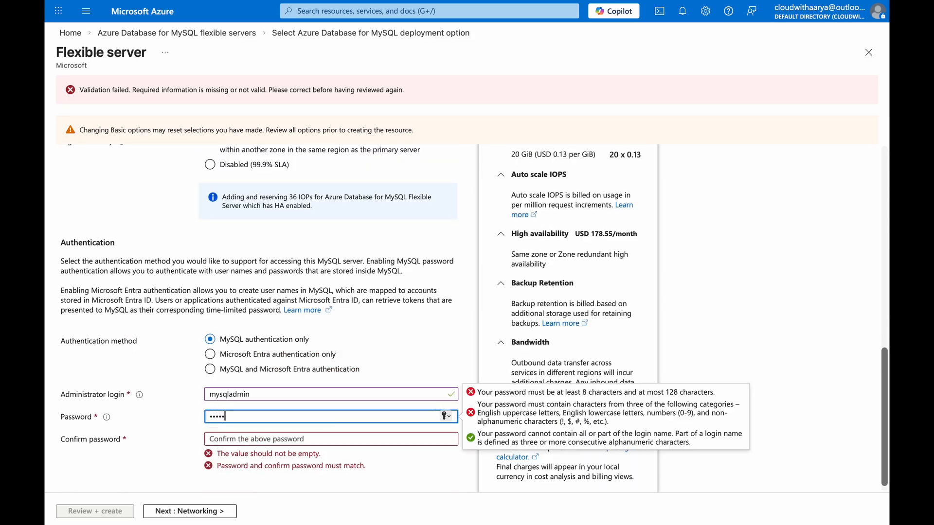
{"action": "type", "text": "••••"}
Proceed to the networking settings and add the current client IP address as a firewall rule.
{"action": "left_click", "coordinate": [190, 512]}
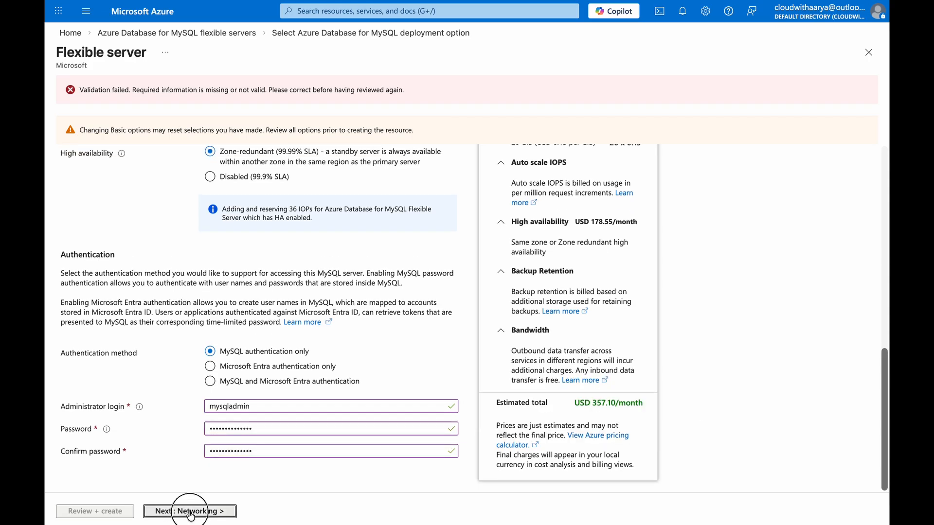
{"action": "scroll", "coordinate": [154, 268], "scroll_direction": "up", "scroll_amount": 5}
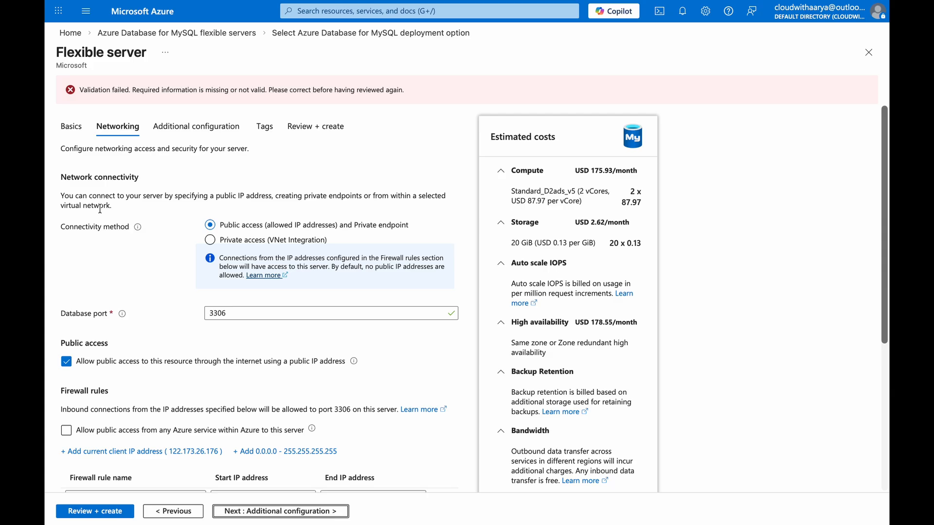
{"action": "scroll", "coordinate": [173, 343], "scroll_direction": "down", "scroll_amount": 1}
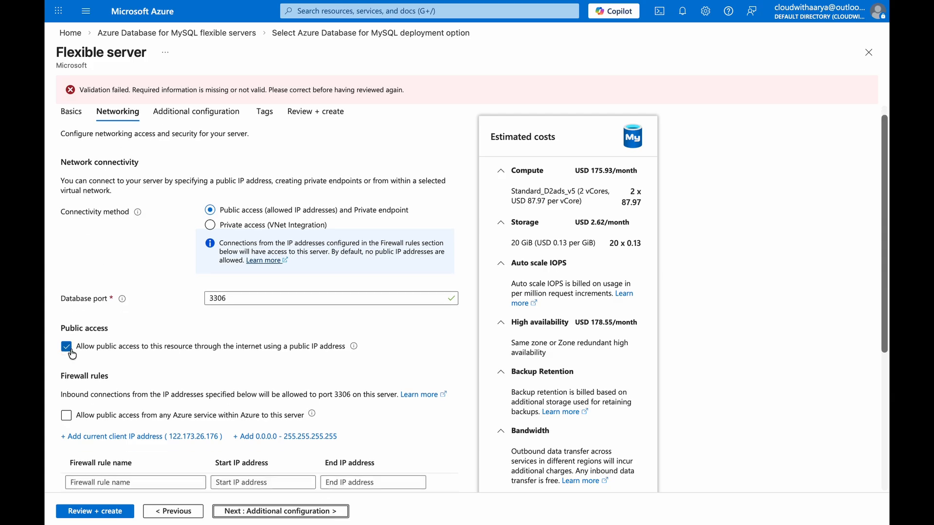
{"action": "scroll", "coordinate": [80, 361], "scroll_direction": "down", "scroll_amount": 1}
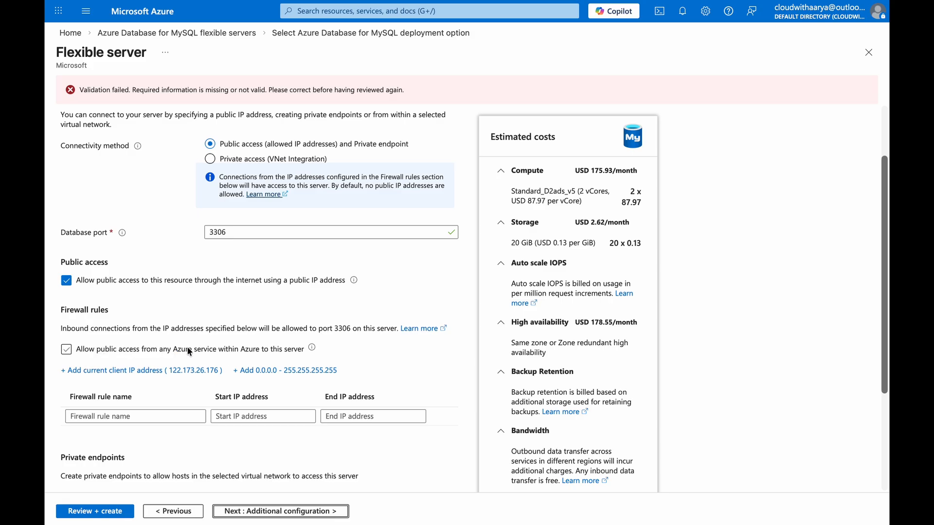
{"action": "left_click", "coordinate": [157, 371]}
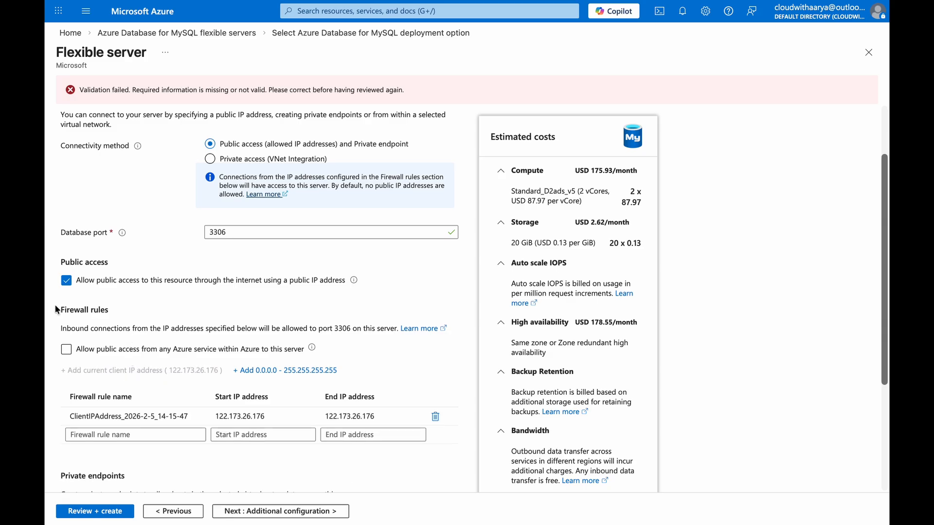
Review the firewall rules and private endpoint settings, and switch to the draw.io diagram to inspect the server layout.
{"action": "left_click_drag", "start_coordinate": [61, 310], "coordinate": [108, 310]}
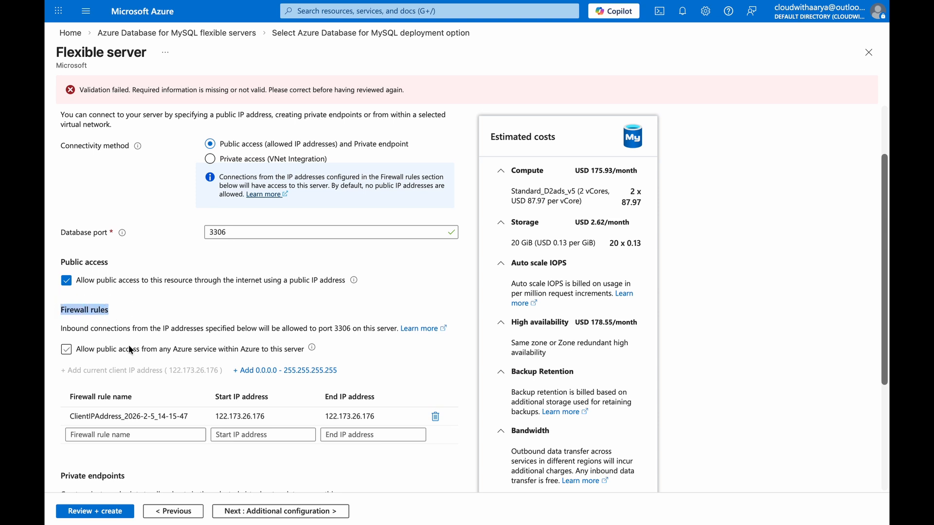
{"action": "left_click", "coordinate": [134, 348]}
{"action": "scroll", "coordinate": [132, 388], "scroll_direction": "down", "scroll_amount": 4}
{"action": "left_click", "coordinate": [693, 37]}
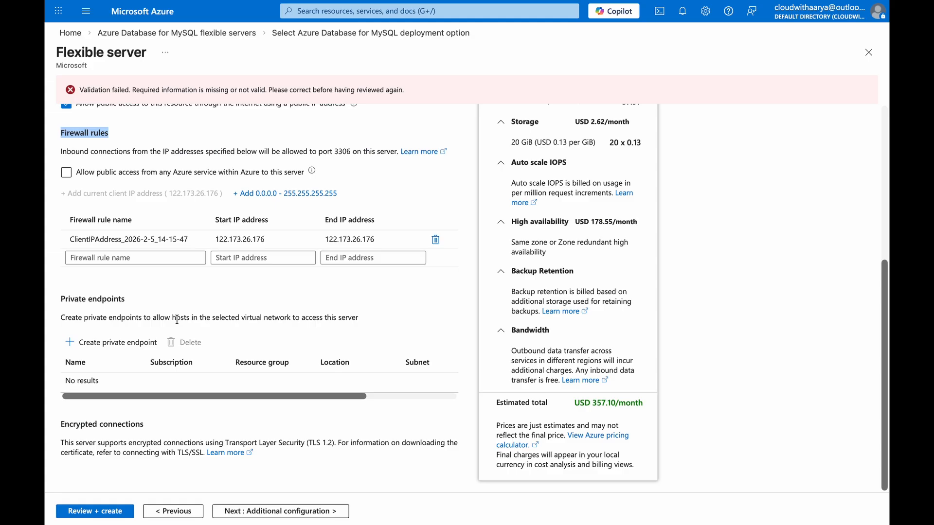
Back in the Azure form, try Private access (VNet Integration), examine its virtual network and DNS settings, and restore public access.
{"action": "scroll", "coordinate": [193, 293], "scroll_direction": "up", "scroll_amount": 5}
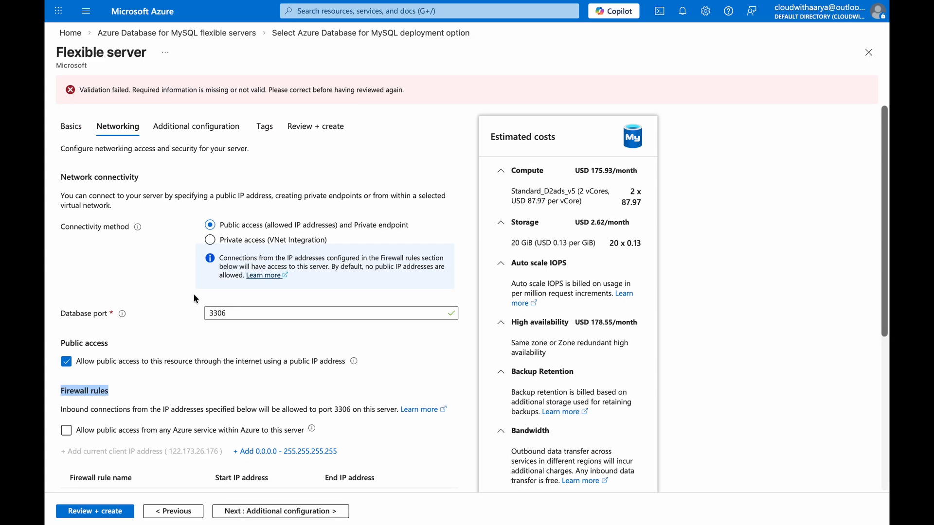
{"action": "left_click", "coordinate": [211, 242]}
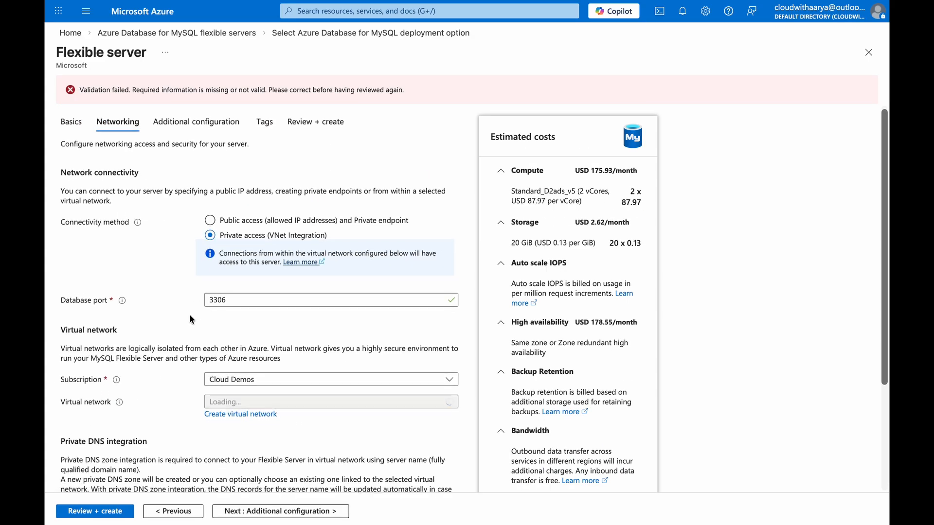
{"action": "scroll", "coordinate": [191, 320], "scroll_direction": "down", "scroll_amount": 2}
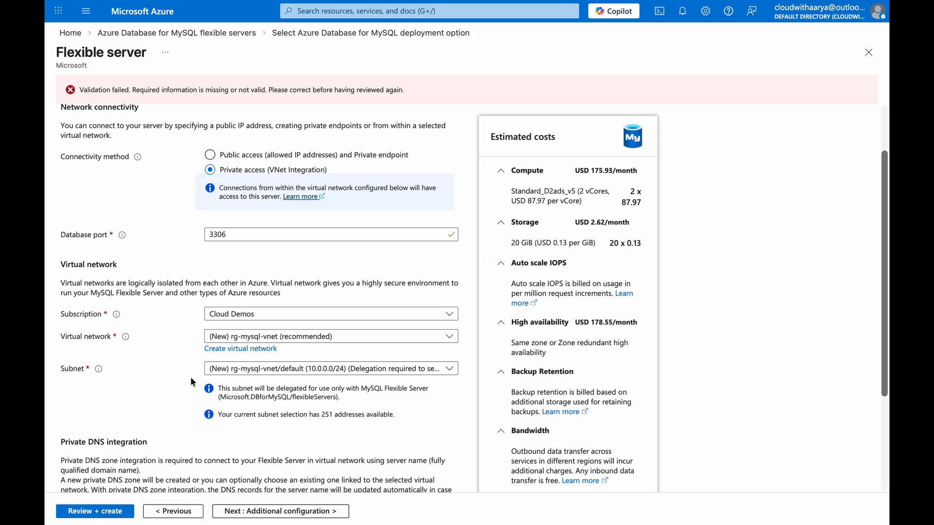
{"action": "scroll", "coordinate": [244, 354], "scroll_direction": "down", "scroll_amount": 3}
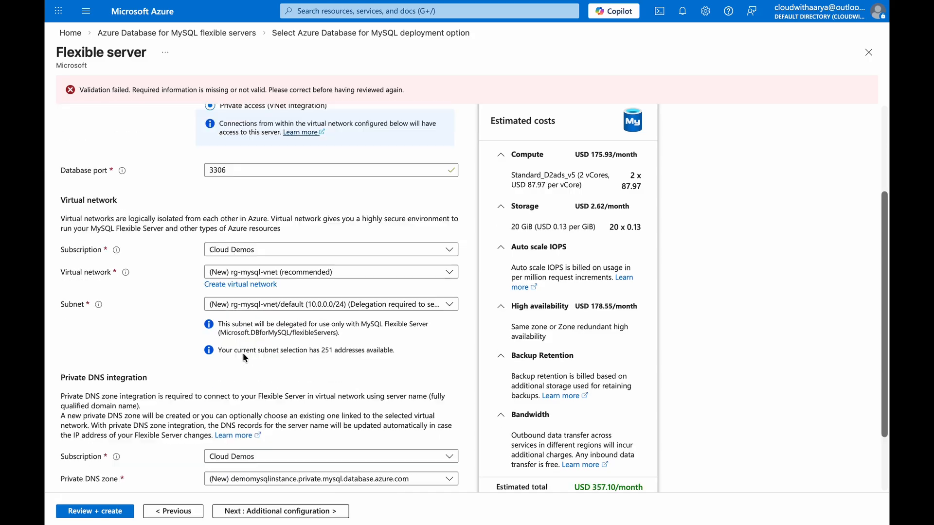
{"action": "scroll", "coordinate": [242, 354], "scroll_direction": "up", "scroll_amount": 5}
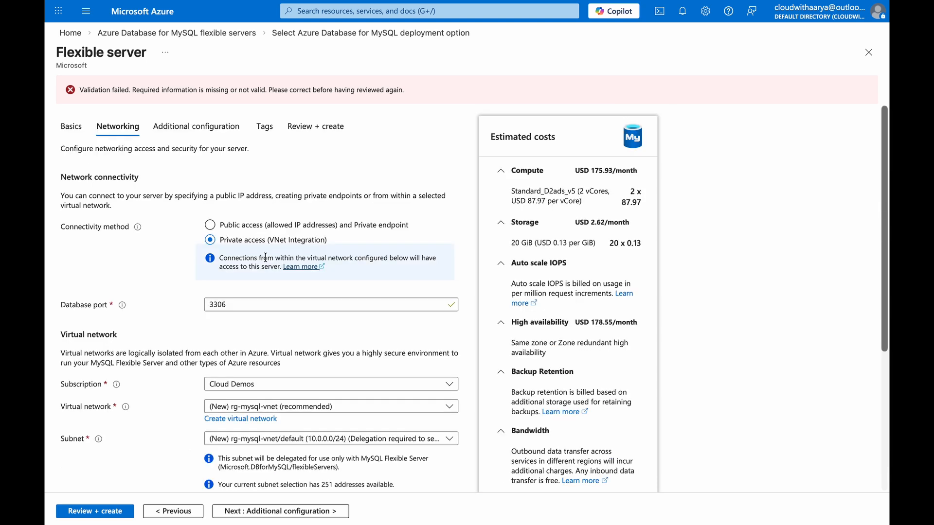
{"action": "left_click", "coordinate": [211, 225]}
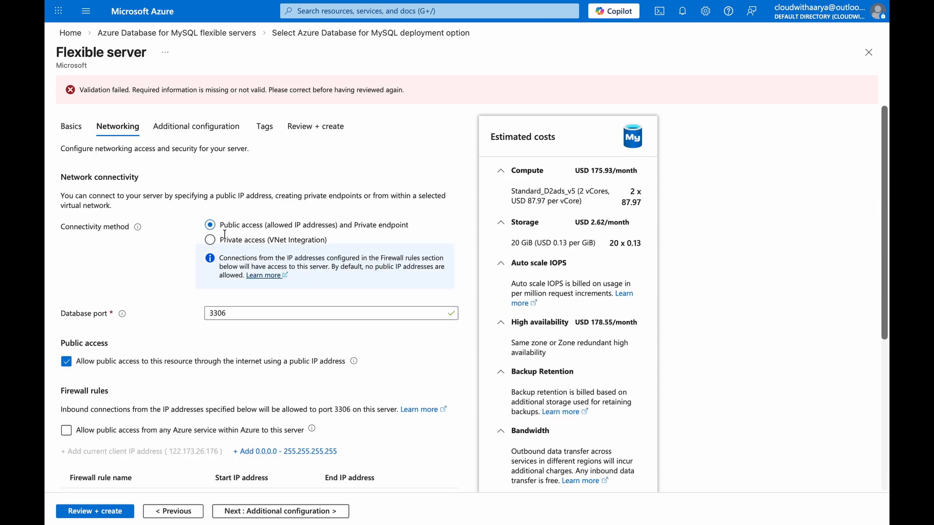
Review the remaining networking settings and continue to the server's additional configuration.
{"action": "scroll", "coordinate": [130, 426], "scroll_direction": "down", "scroll_amount": 4}
{"action": "scroll", "coordinate": [131, 426], "scroll_direction": "down", "scroll_amount": 2}
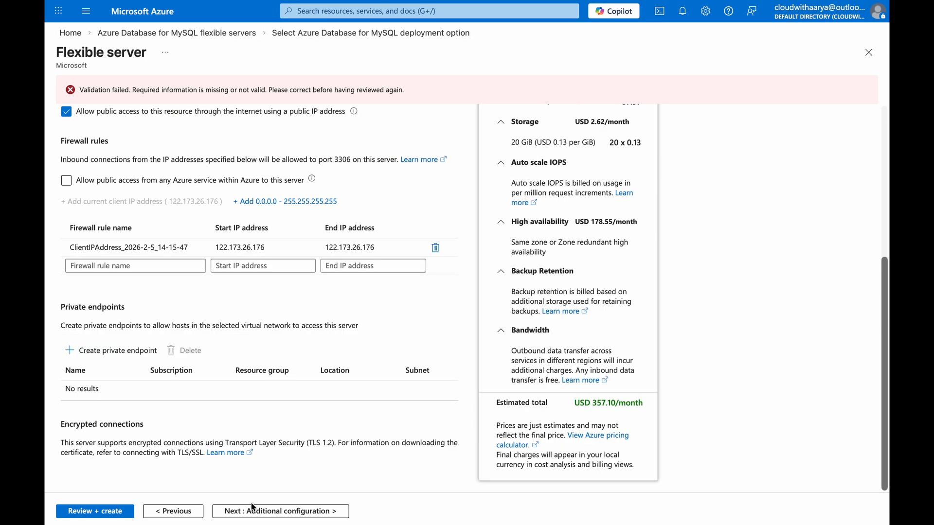
{"action": "left_click", "coordinate": [262, 511]}
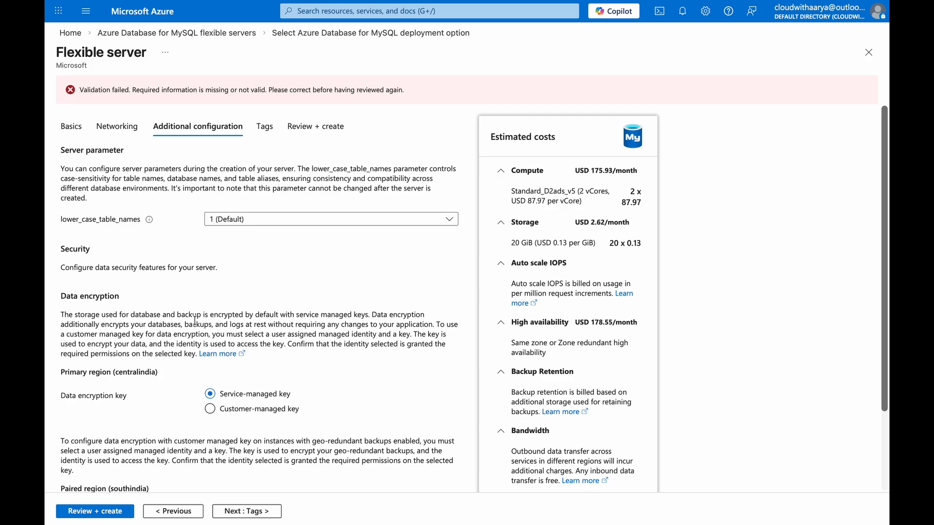
Try the customer-managed key for the primary region's data encryption, check its identity and key requirements, and restore the service-managed key.
{"action": "left_click_drag", "start_coordinate": [302, 392], "coordinate": [210, 394]}
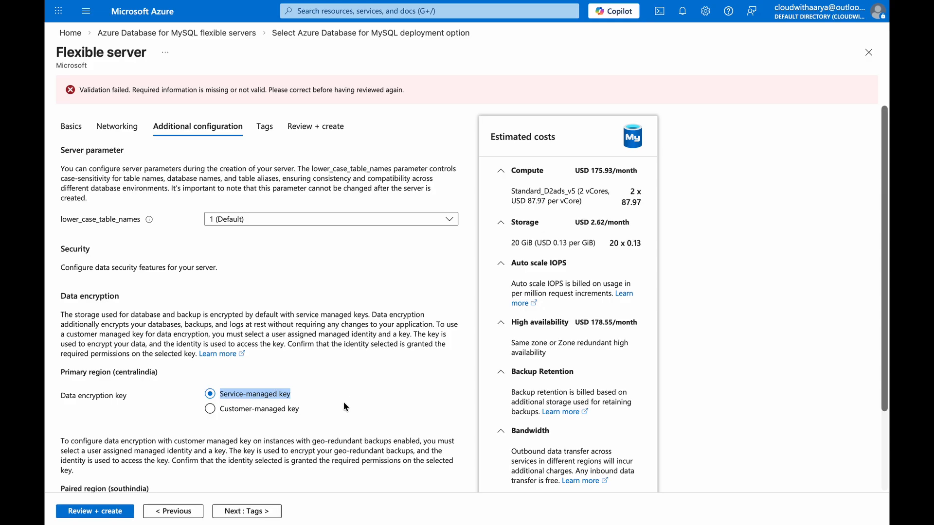
{"action": "left_click", "coordinate": [210, 408]}
{"action": "scroll", "coordinate": [294, 323], "scroll_direction": "down", "scroll_amount": 2}
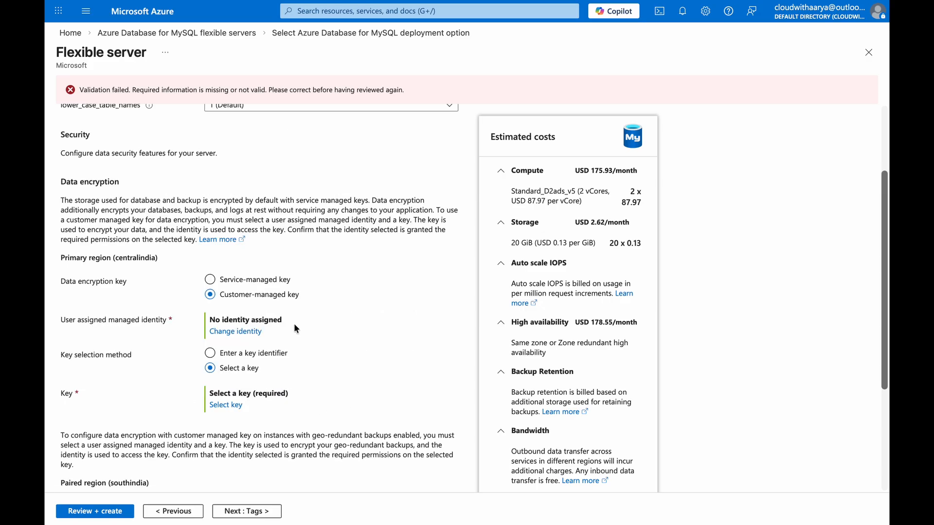
{"action": "left_click", "coordinate": [209, 279]}
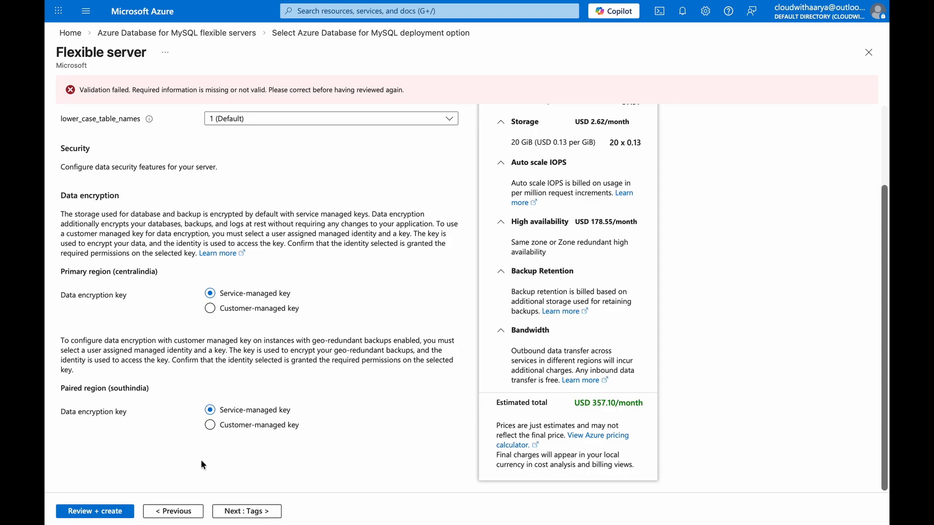
Leave the server's tags empty and proceed to the final configuration review.
{"action": "left_click", "coordinate": [233, 511]}
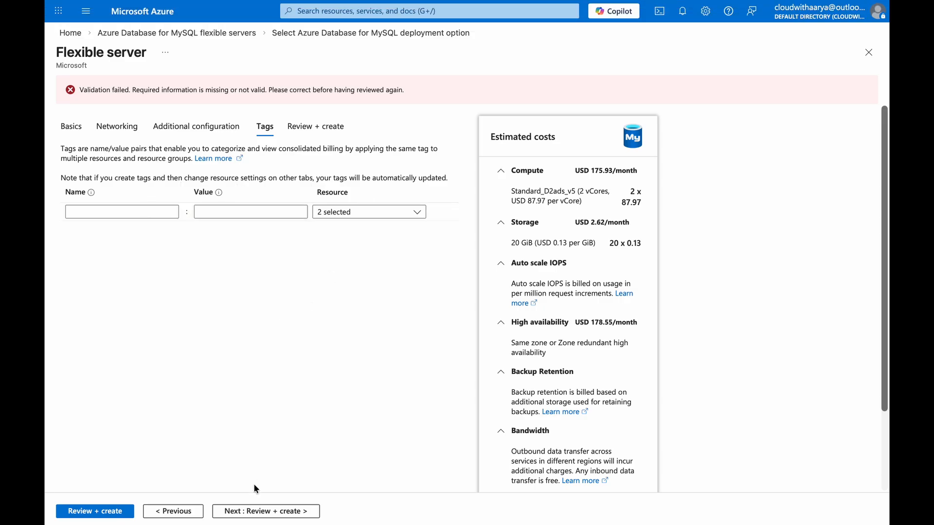
{"action": "left_click", "coordinate": [269, 515]}
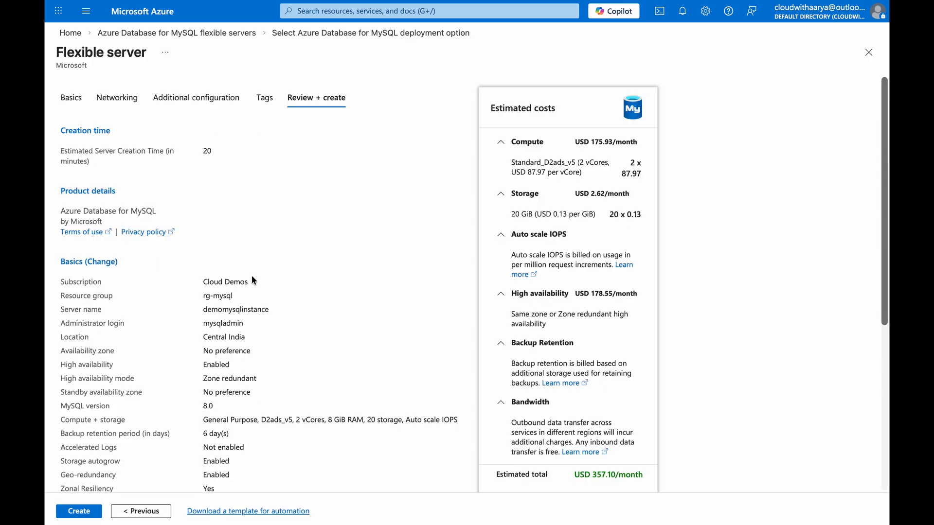
Review the full MySQL flexible server configuration, create the server, and open the deployed resource.
{"action": "scroll", "coordinate": [183, 383], "scroll_direction": "down", "scroll_amount": 5}
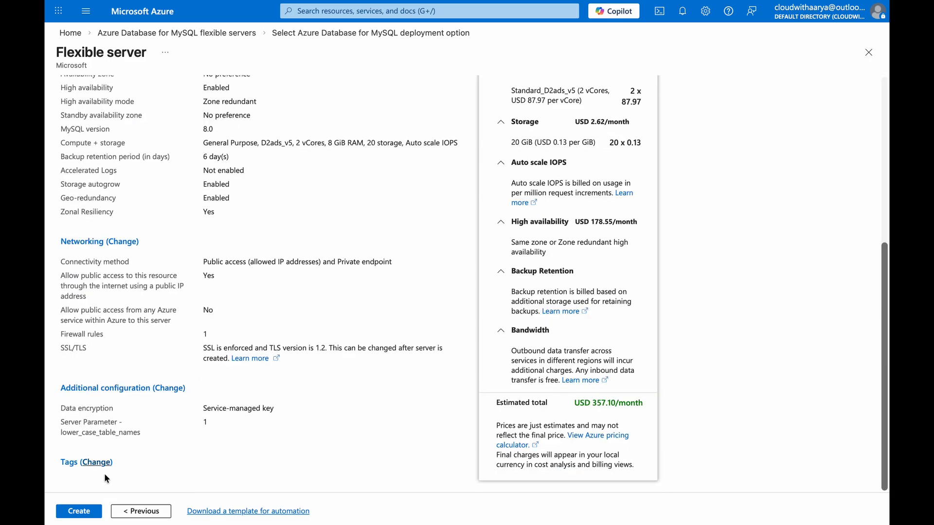
{"action": "left_click", "coordinate": [86, 514]}
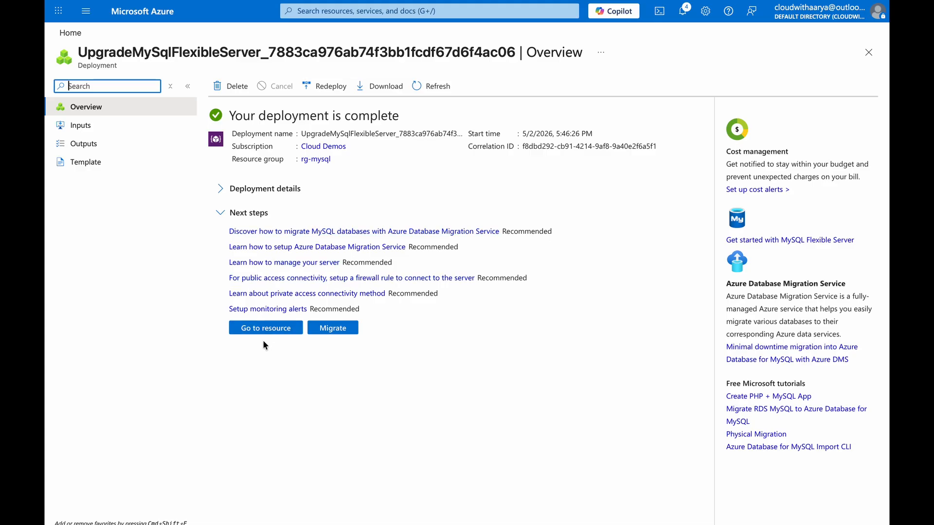
{"action": "left_click", "coordinate": [270, 328]}
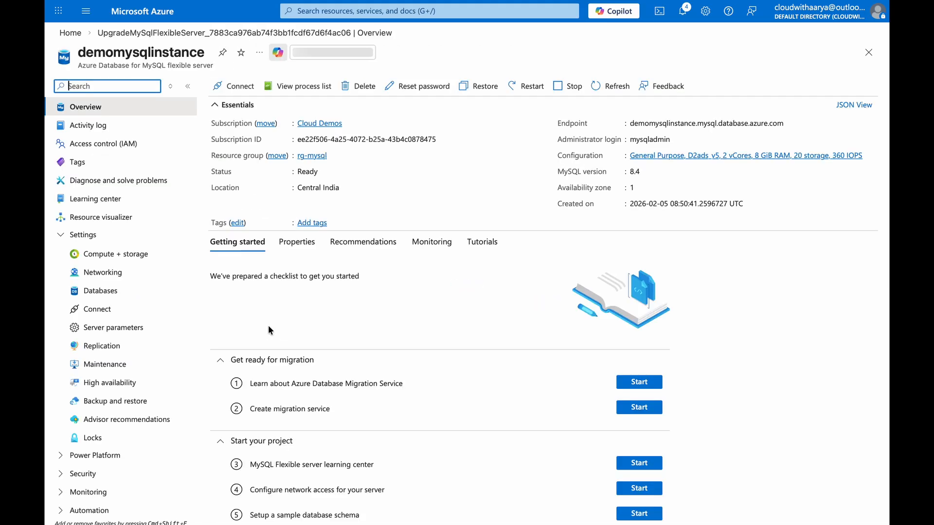
Examine the deployed server's compute, storage and backup settings.
{"action": "left_click", "coordinate": [108, 255]}
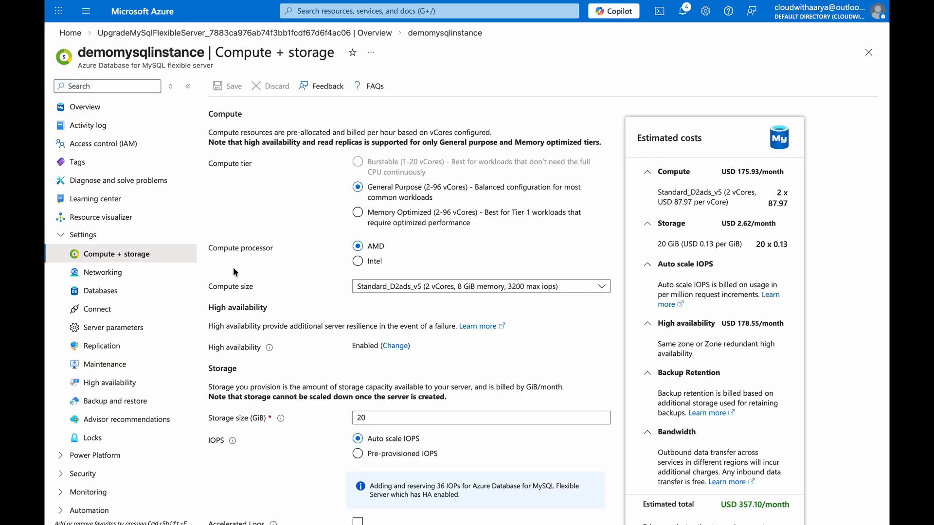
{"action": "scroll", "coordinate": [212, 319], "scroll_direction": "down", "scroll_amount": 4}
{"action": "scroll", "coordinate": [212, 319], "scroll_direction": "down", "scroll_amount": 1}
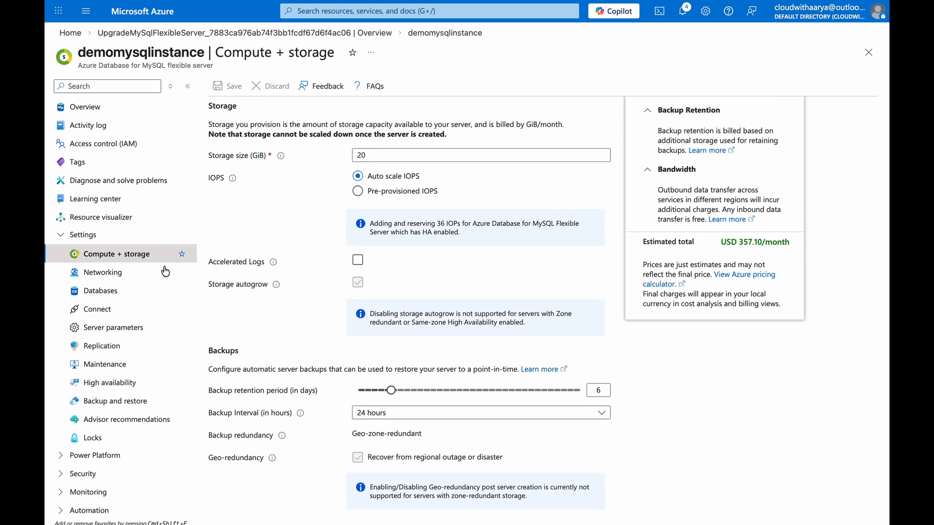
Examine the server's high availability status and zones, and check the forced failover prompt without proceeding.
{"action": "left_click", "coordinate": [122, 310]}
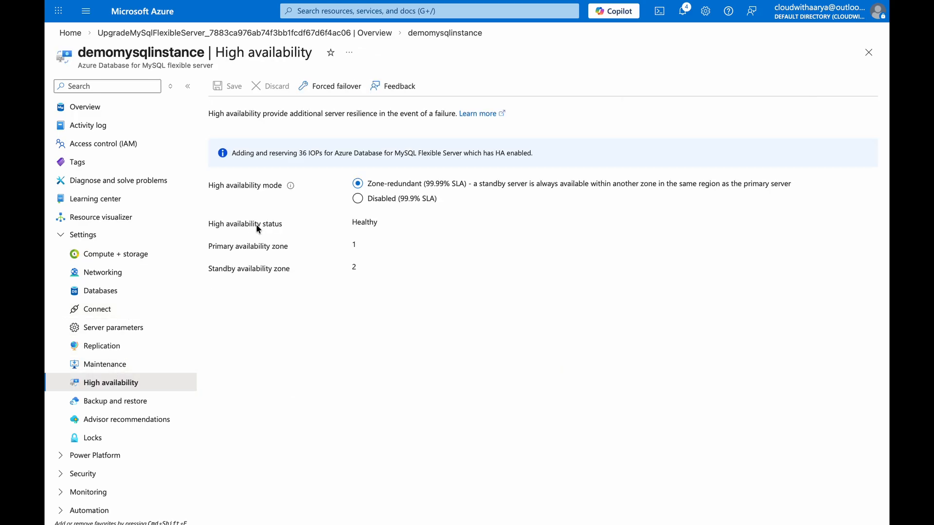
{"action": "left_click_drag", "start_coordinate": [246, 223], "coordinate": [360, 223]}
{"action": "double_click", "coordinate": [360, 223]}
{"action": "left_click_drag", "start_coordinate": [209, 246], "coordinate": [370, 268]}
{"action": "left_click", "coordinate": [348, 269]}
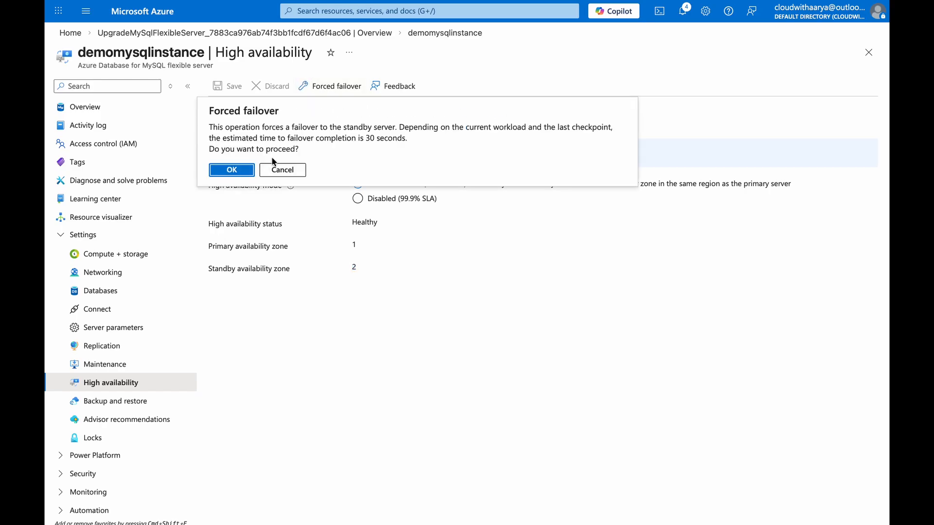
{"action": "left_click", "coordinate": [272, 170]}
Look up the server's connection details and prerequisite checks.
{"action": "scroll", "coordinate": [125, 313], "scroll_direction": "down", "scroll_amount": 1}
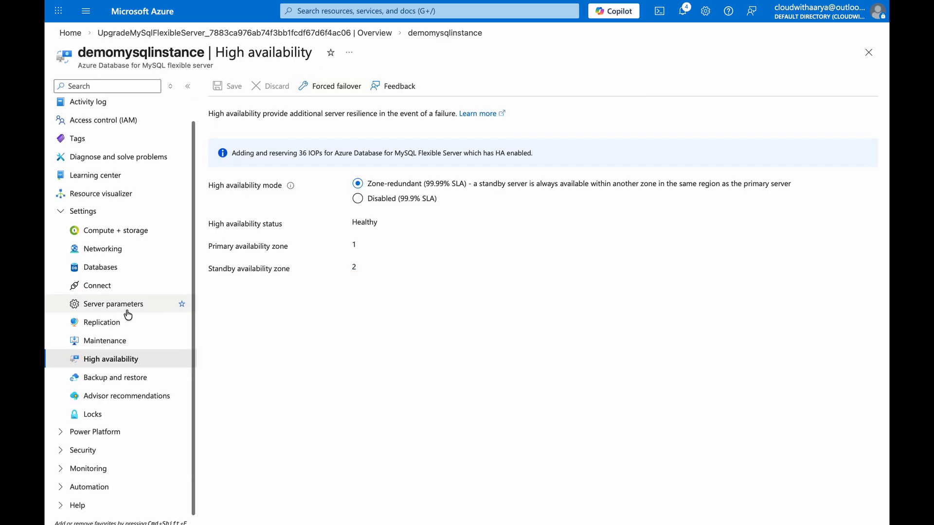
{"action": "scroll", "coordinate": [136, 243], "scroll_direction": "up", "scroll_amount": 1}
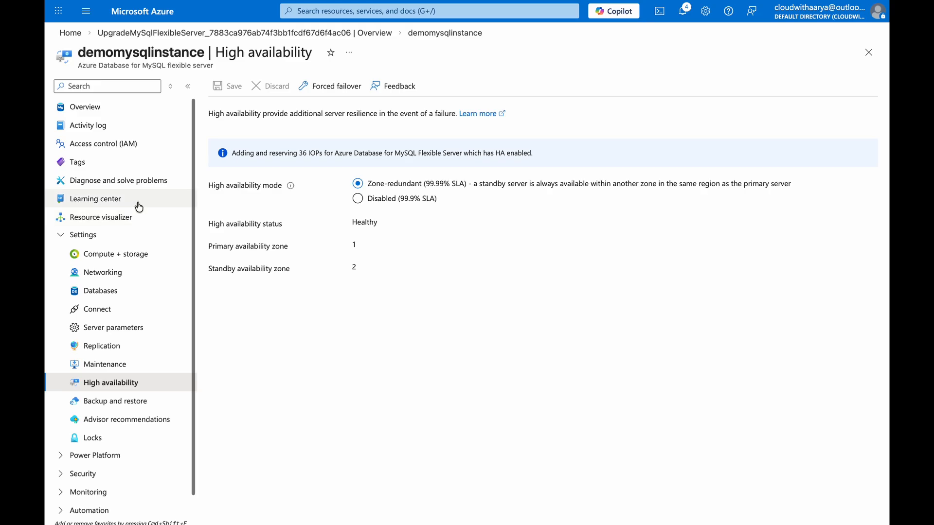
{"action": "left_click", "coordinate": [100, 311]}
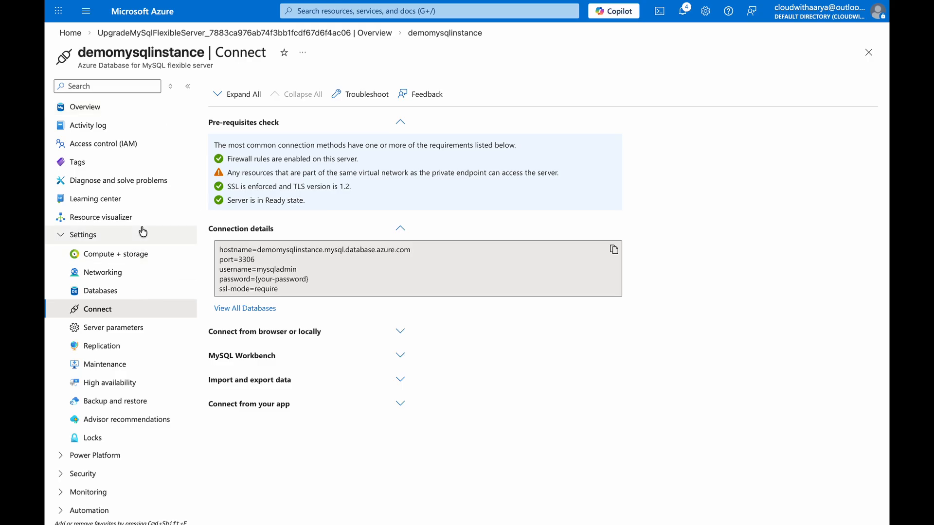
In the server's security settings, choose MySQL and Microsoft Entra authentication as the access method.
{"action": "scroll", "coordinate": [145, 257], "scroll_direction": "down", "scroll_amount": 2}
{"action": "left_click", "coordinate": [93, 416]}
{"action": "left_click", "coordinate": [81, 454]}
{"action": "scroll", "coordinate": [82, 452], "scroll_direction": "down", "scroll_amount": 2}
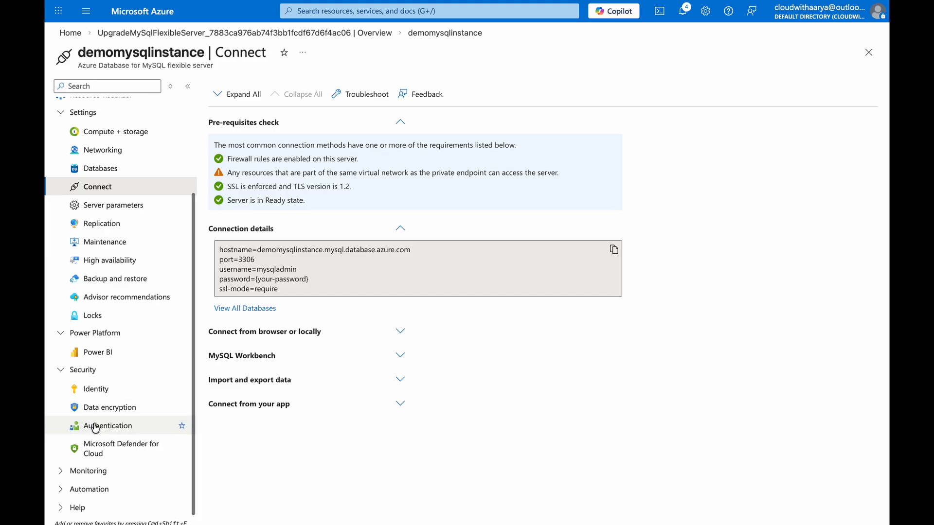
{"action": "left_click", "coordinate": [93, 428]}
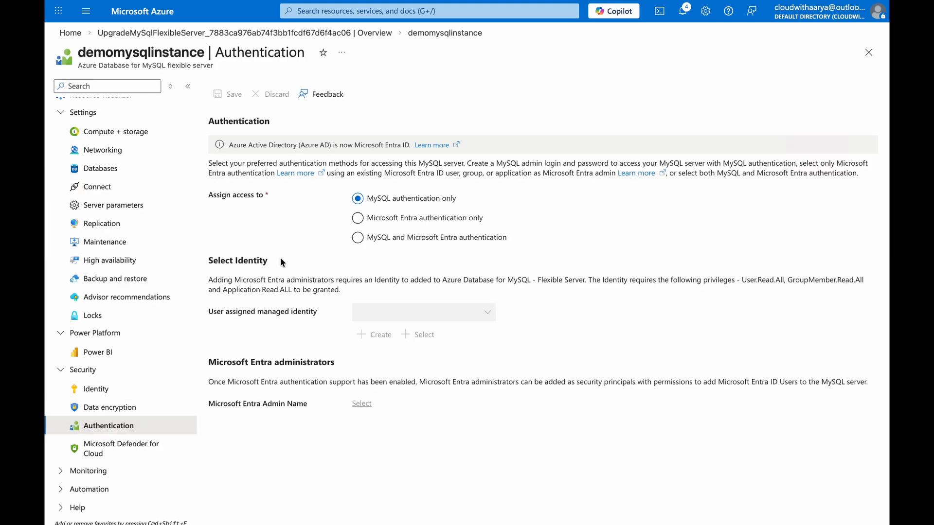
{"action": "left_click", "coordinate": [359, 242]}
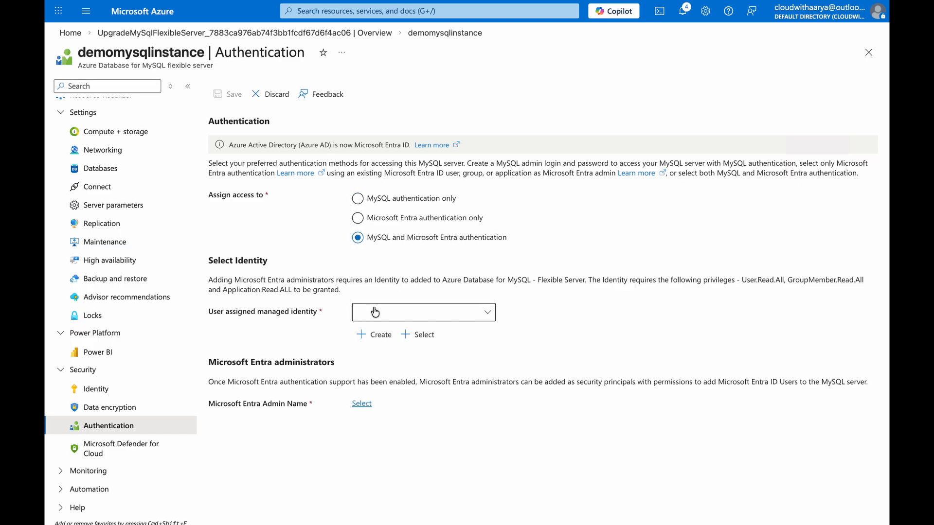
Add the existing user assigned managed identity mysql-mi from resource group NetworkWatcherRG to the server.
{"action": "left_click", "coordinate": [395, 313]}
{"action": "left_click", "coordinate": [378, 334]}
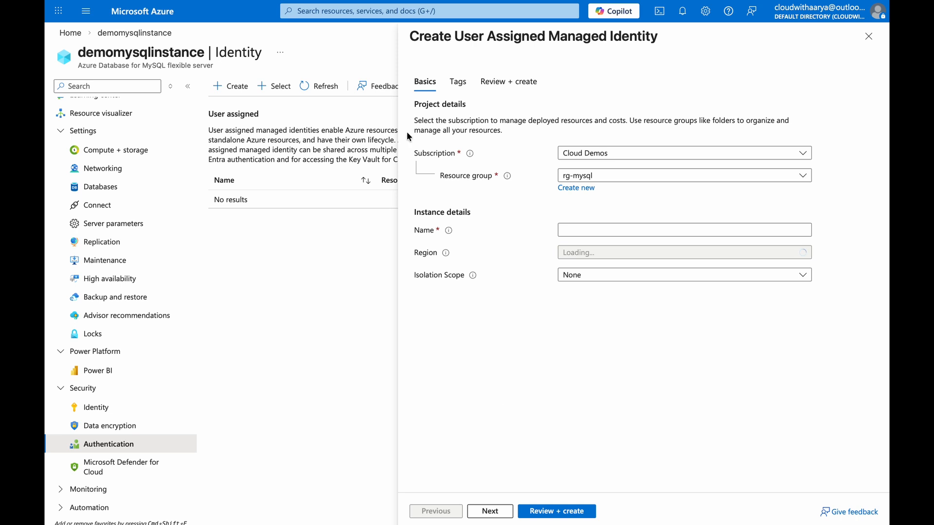
{"action": "left_click", "coordinate": [274, 86]}
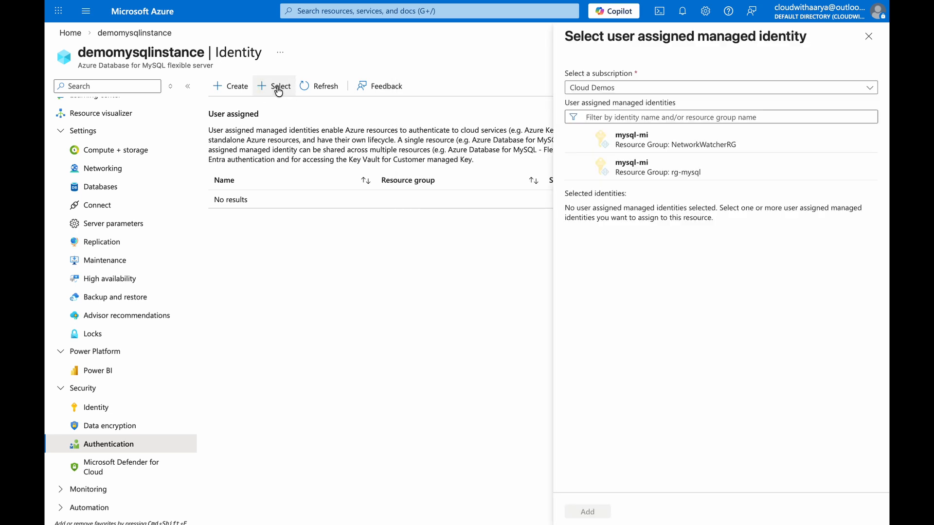
{"action": "left_click", "coordinate": [611, 141]}
{"action": "left_click", "coordinate": [577, 514]}
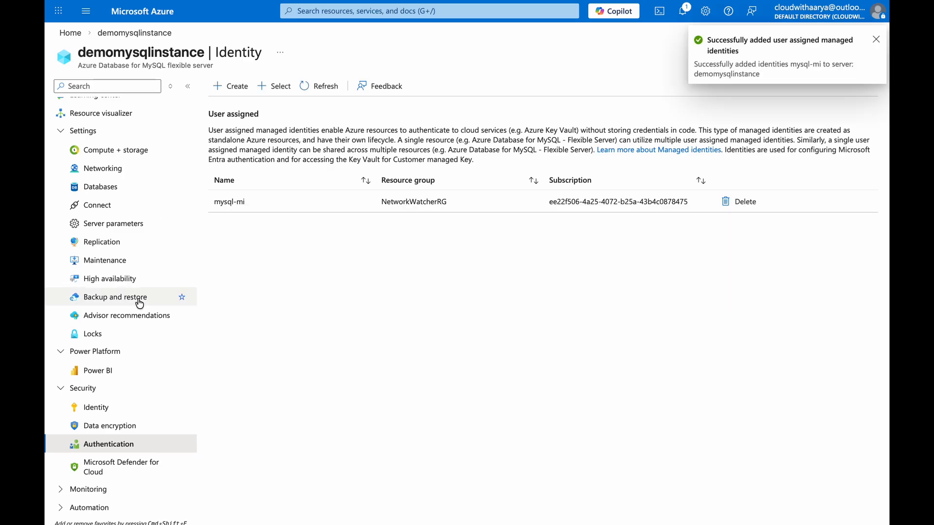
Back in the authentication settings, assign access to MySQL and Microsoft Entra authentication with managed identity mysql-mi.
{"action": "left_click", "coordinate": [109, 444]}
{"action": "left_click", "coordinate": [358, 237]}
{"action": "left_click", "coordinate": [380, 312]}
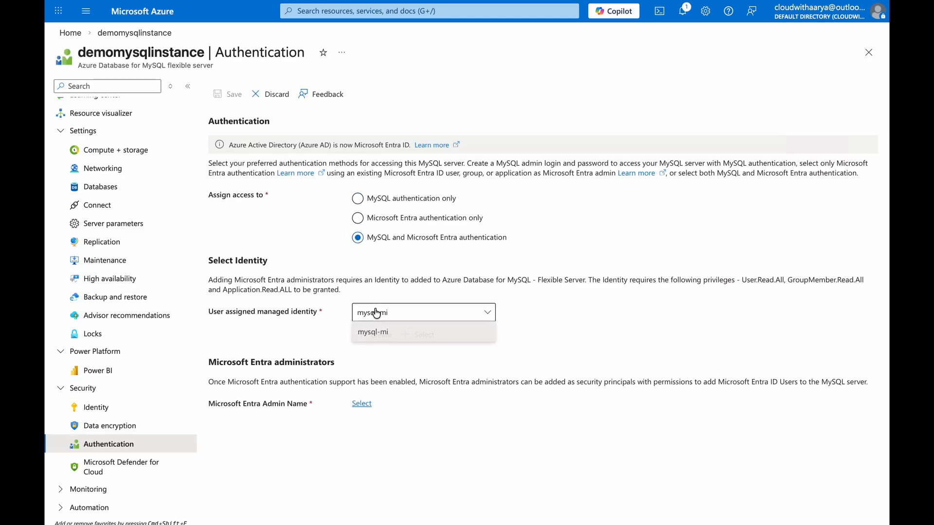
{"action": "left_click", "coordinate": [377, 333]}
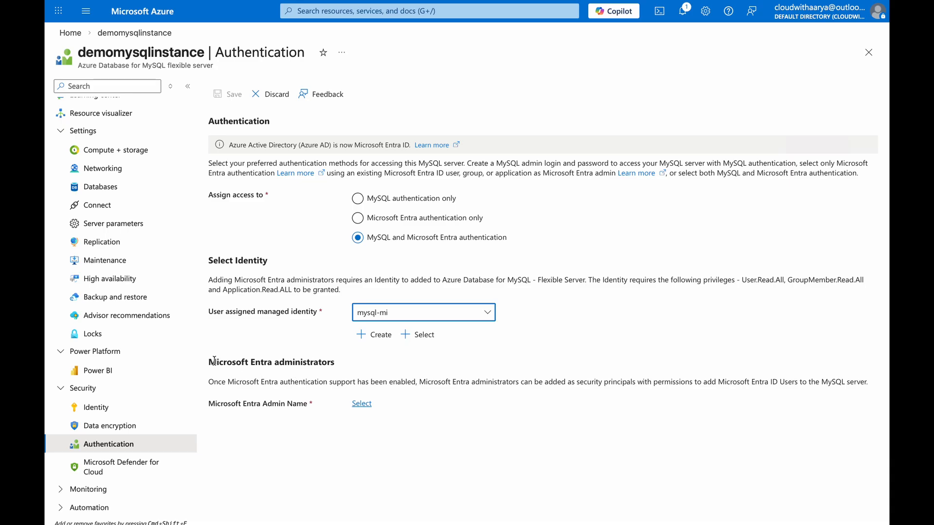
Select the first listed user as the Microsoft Entra administrator and save the authentication settings.
{"action": "left_click", "coordinate": [362, 404]}
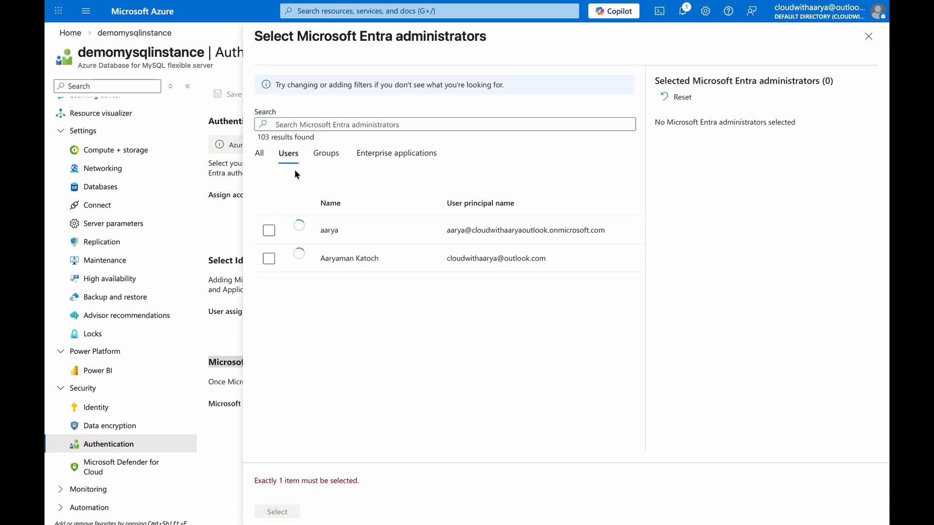
{"action": "left_click", "coordinate": [269, 233]}
{"action": "left_click", "coordinate": [277, 512]}
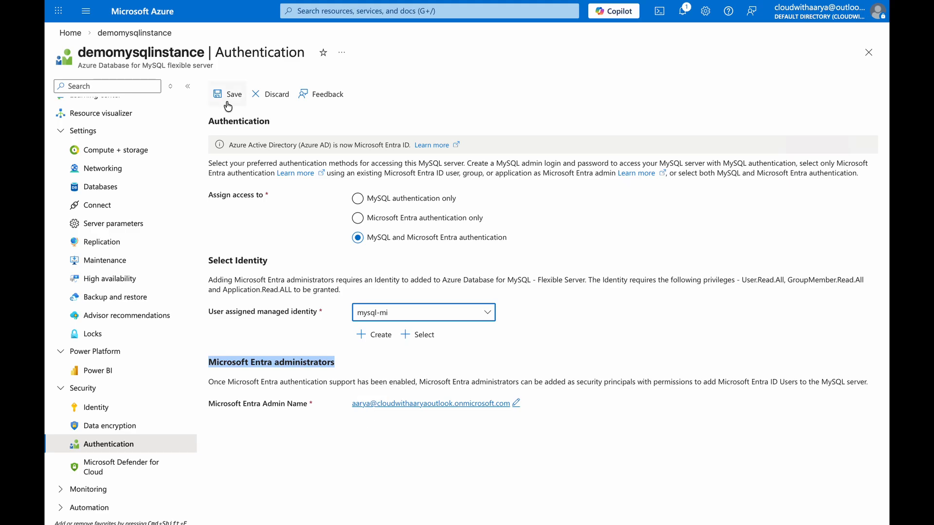
{"action": "left_click", "coordinate": [226, 95]}
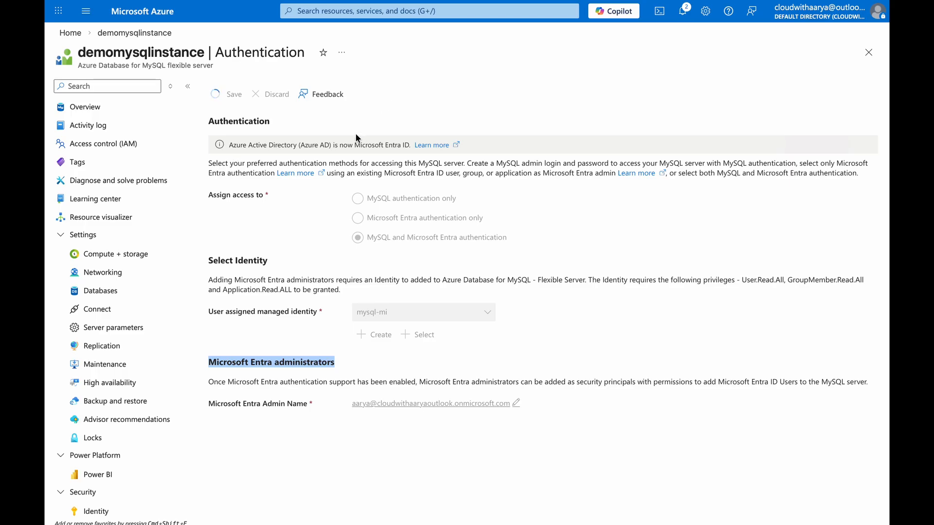
Return to the server's connection page and show the command for connecting from a browser or locally.
{"action": "left_click", "coordinate": [107, 307]}
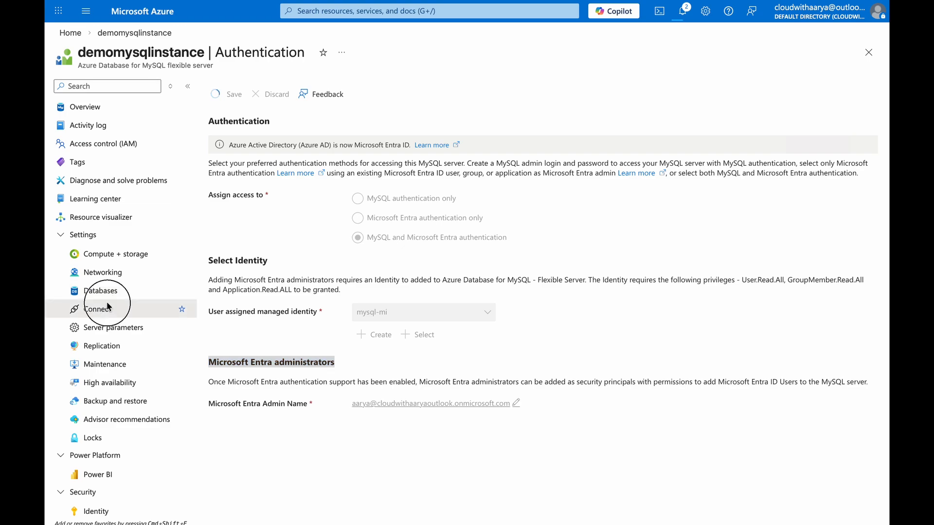
{"action": "key", "text": "Return"}
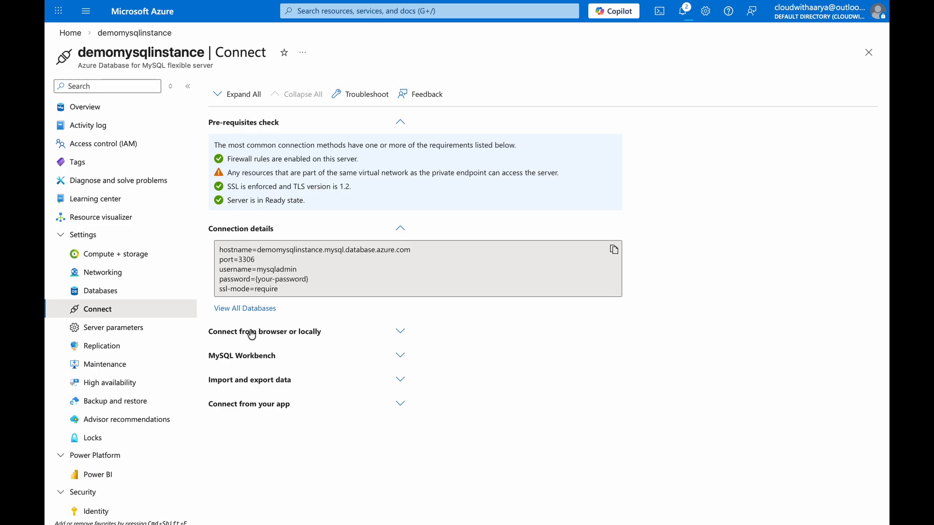
{"action": "left_click", "coordinate": [271, 336]}
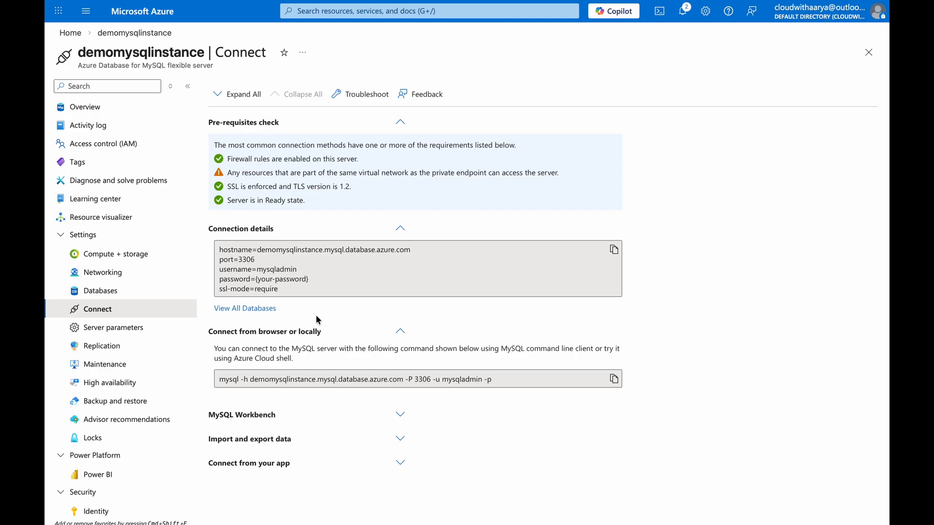
Switch to Terminal and run mysql to check for the MySQL command-line client.
{"action": "key", "text": "super+space"}
{"action": "type", "text": "terminal"}
{"action": "key", "text": "Return"}
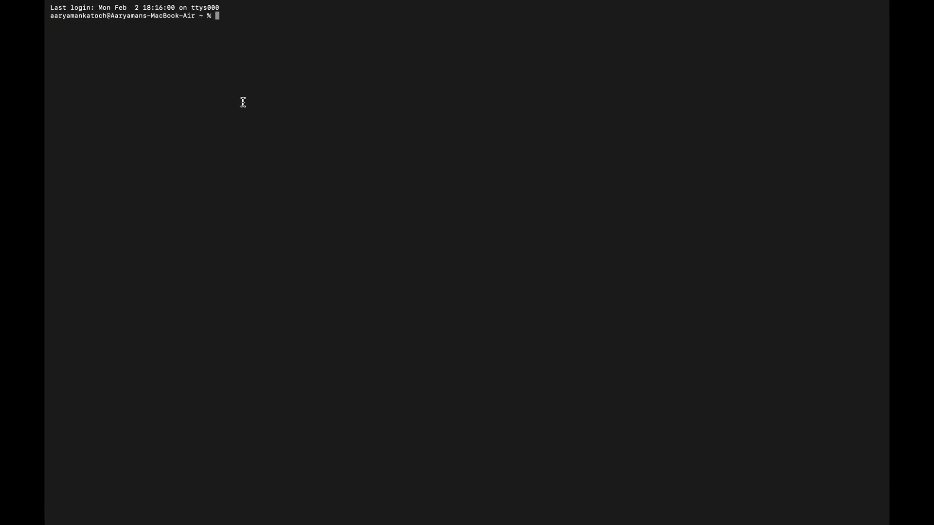
{"action": "type", "text": "mysql"}
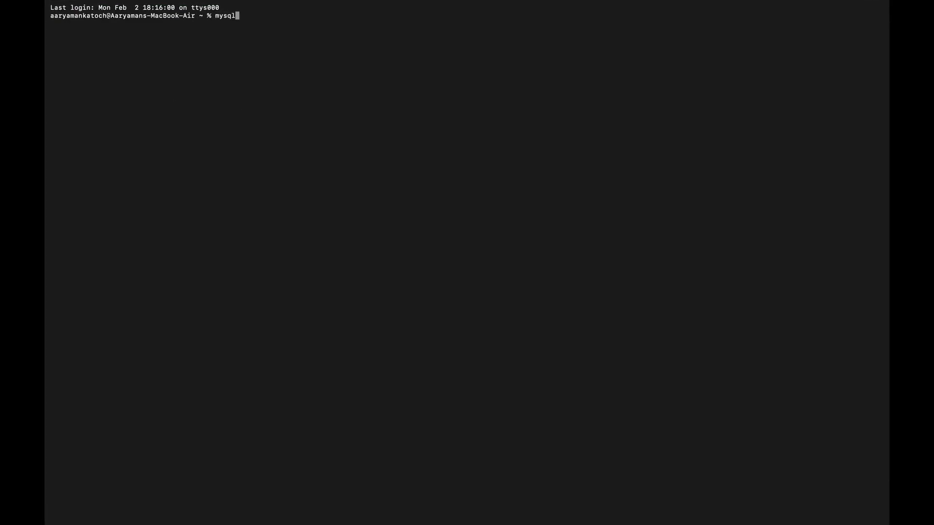
{"action": "key", "text": "Return"}
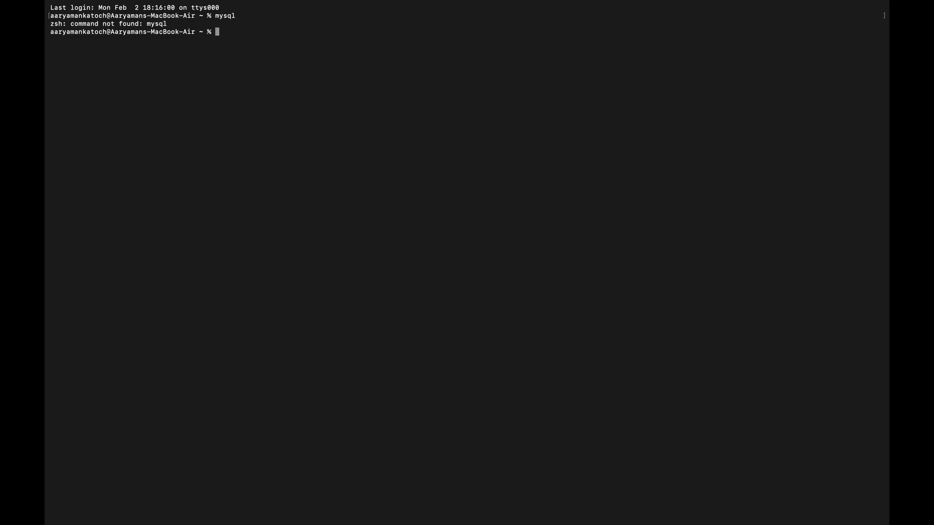
Install the MySQL client with brew install mysql.
{"action": "type", "text": "brew install mysql"}
{"action": "key", "text": "Return"}
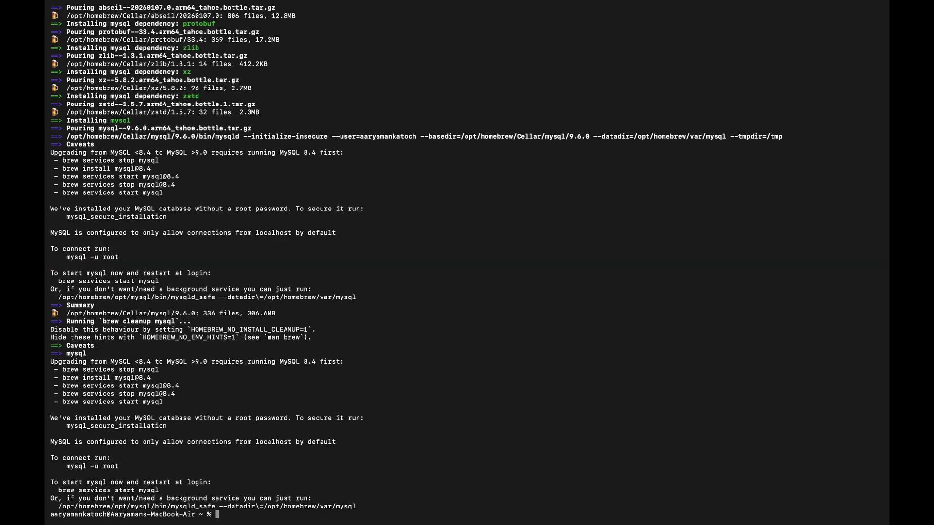
Test the mysql command and run mysql -h demomysqlinstance.mysql.database.azure.com -P 3306 -u mysqladmin -p to connect.
{"action": "type", "text": "mysql"}
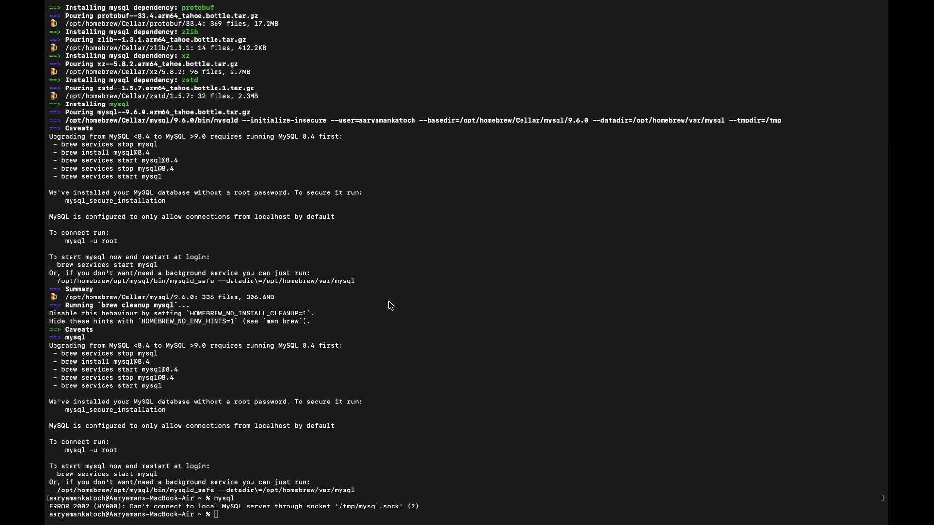
{"action": "type", "text": "mysql -h demomysqlinstance.mysql.database.azure.com -P 3306 -u mysqladmin -p"}
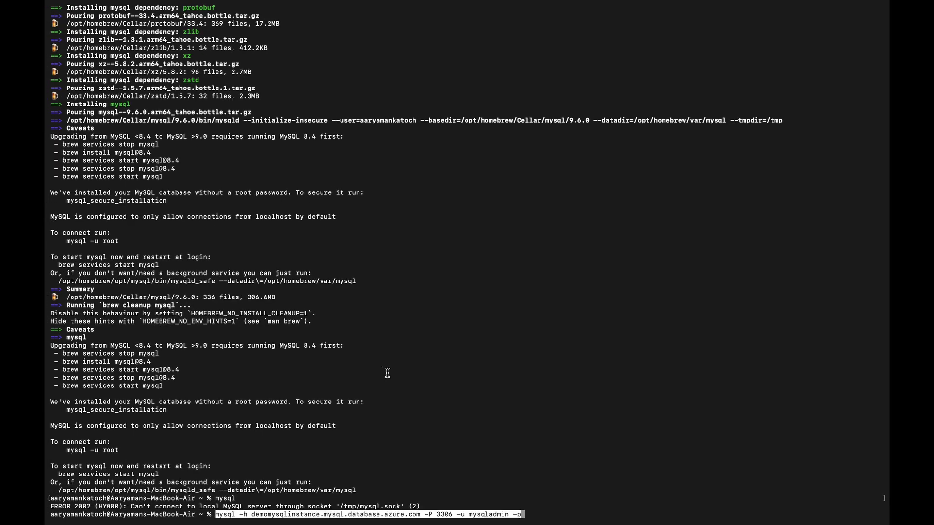
{"action": "key", "text": "Return"}
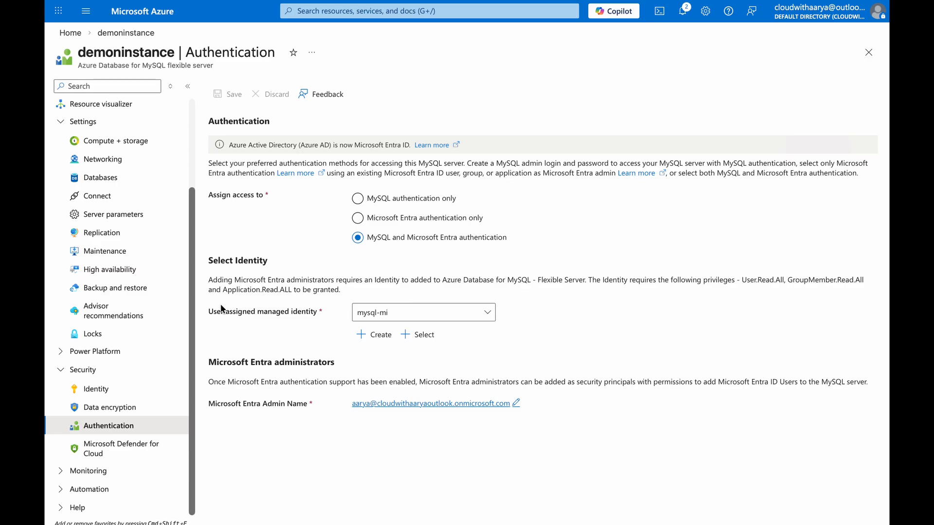
In the Azure portal, examine demoninstance's managed identity options and the privileges its identity requires for Microsoft Entra authentication.
{"action": "left_click", "coordinate": [390, 310]}
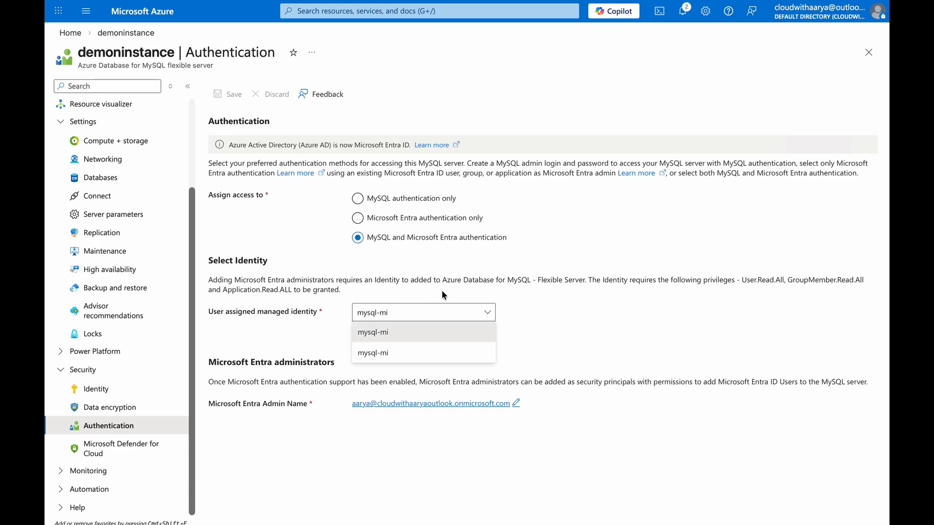
{"action": "left_click", "coordinate": [546, 258]}
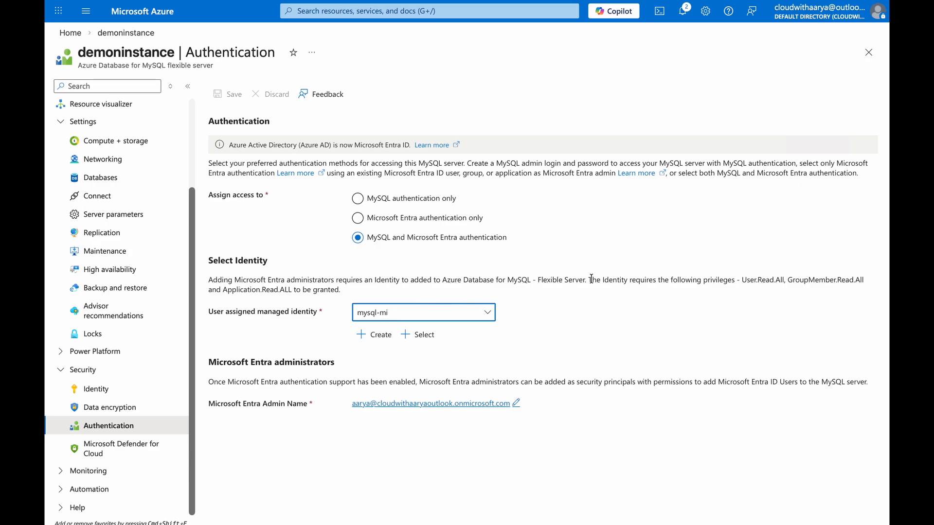
{"action": "left_click_drag", "start_coordinate": [590, 280], "coordinate": [687, 292]}
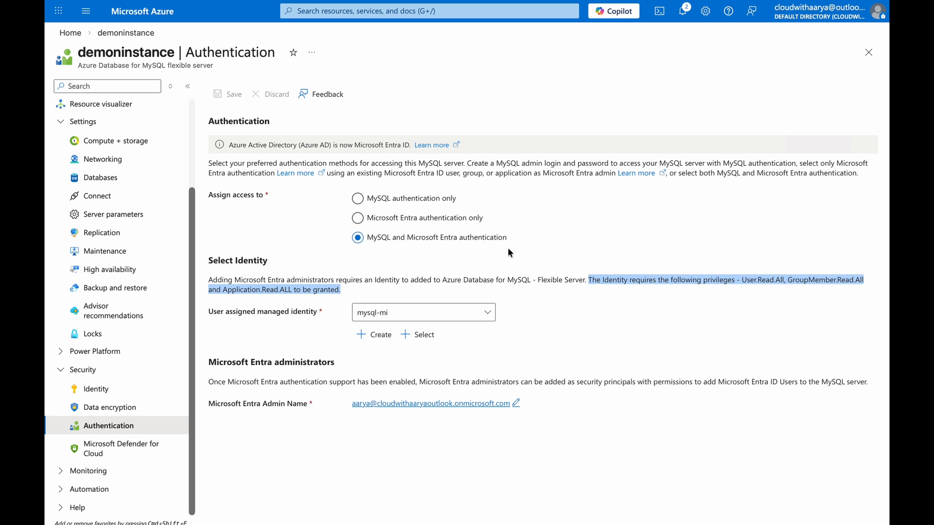
Open the list of administrative roles in the default directory's Microsoft Entra ID.
{"action": "left_click", "coordinate": [173, 21]}
{"action": "left_click", "coordinate": [250, 97]}
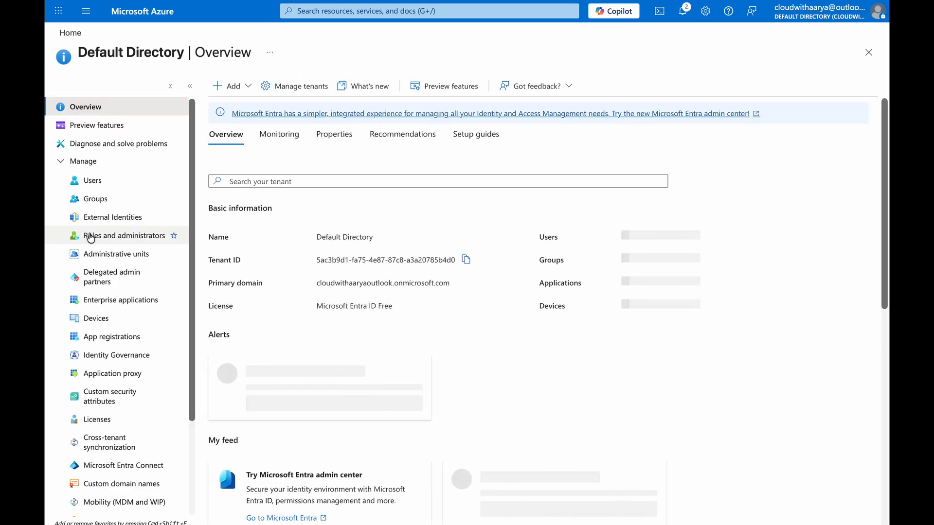
{"action": "left_click", "coordinate": [90, 238]}
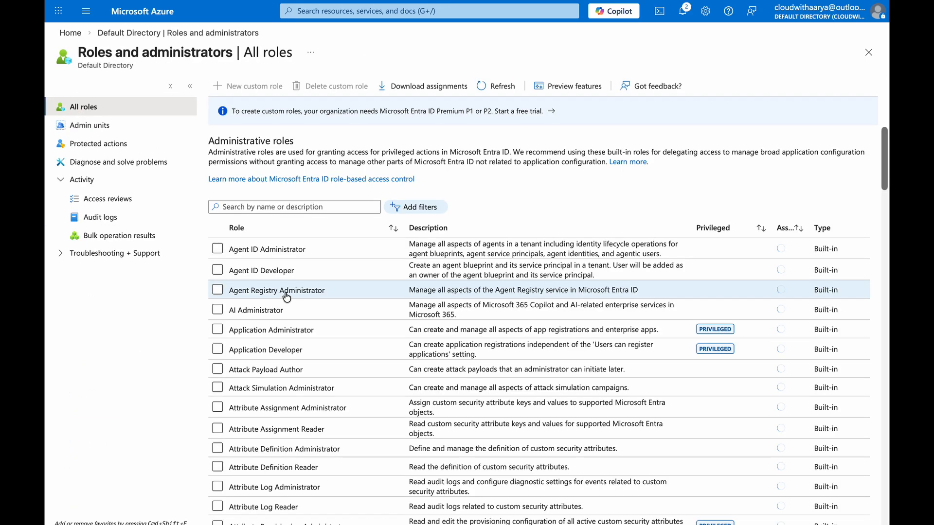
Search the administrative roles for reader and open the assignments of the Directory Readers role.
{"action": "scroll", "coordinate": [287, 297], "scroll_direction": "down", "scroll_amount": 2}
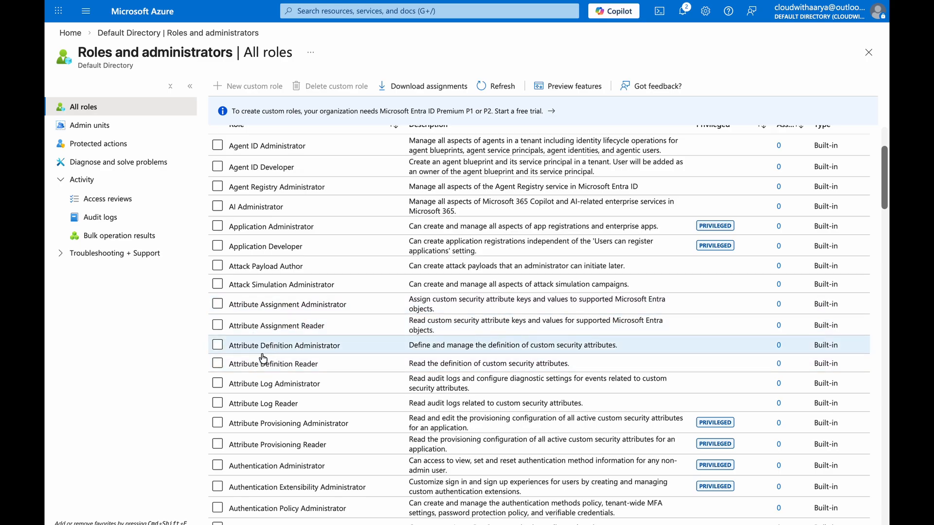
{"action": "scroll", "coordinate": [262, 359], "scroll_direction": "down", "scroll_amount": 4}
{"action": "scroll", "coordinate": [265, 316], "scroll_direction": "up", "scroll_amount": 6}
{"action": "left_click", "coordinate": [275, 224]}
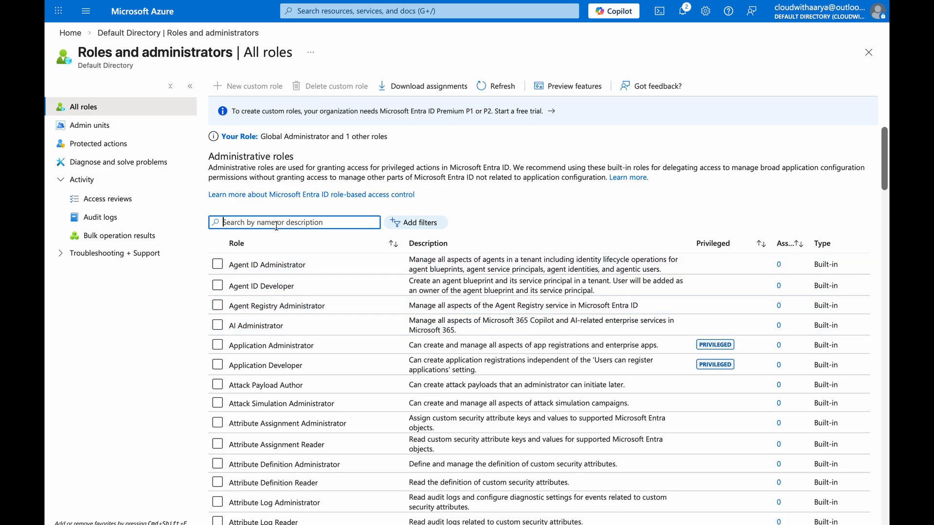
{"action": "type", "text": "reader"}
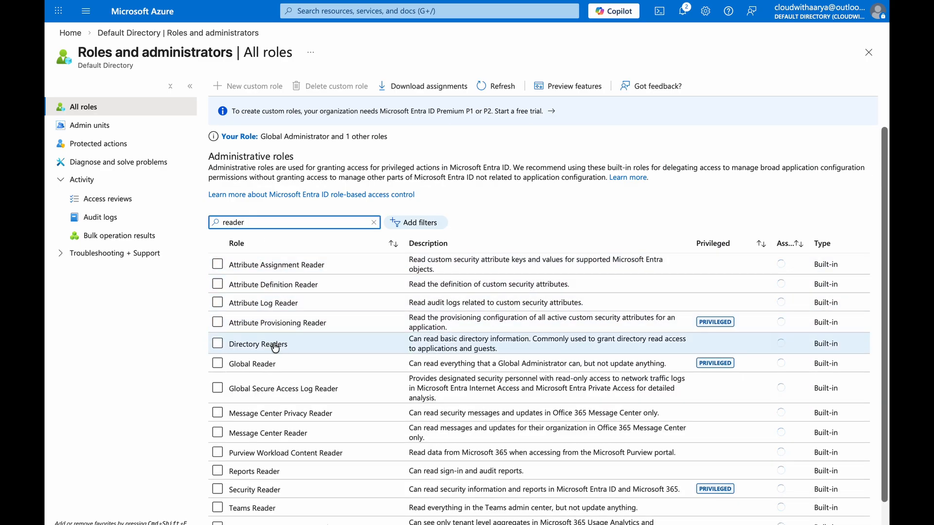
{"action": "left_click", "coordinate": [217, 343]}
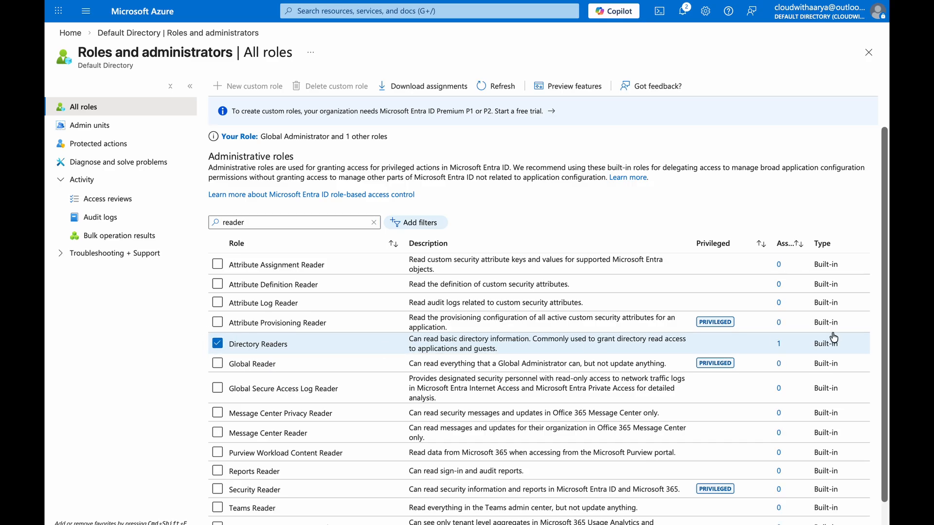
{"action": "left_click_drag", "start_coordinate": [807, 245], "coordinate": [838, 245]}
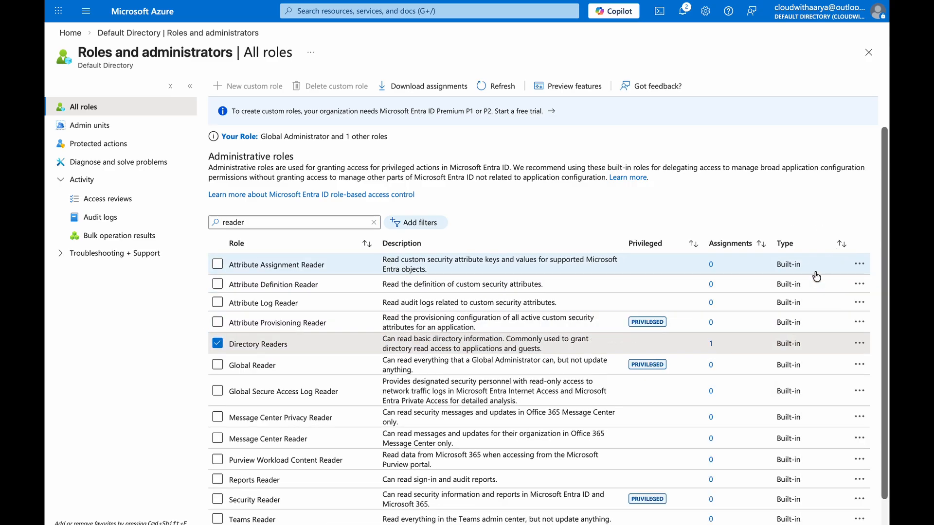
{"action": "left_click", "coordinate": [710, 344]}
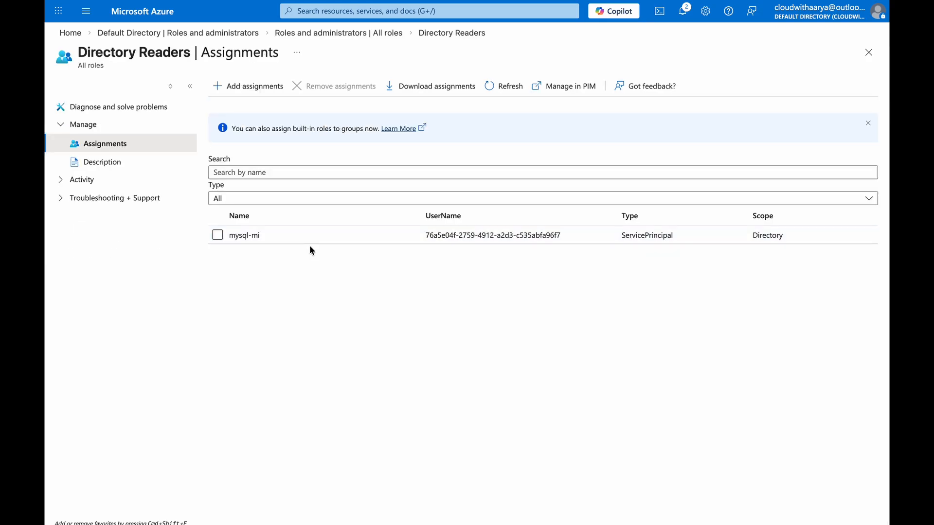
Search for mysql among the candidates for a new Directory Readers assignment and close without adding any.
{"action": "left_click", "coordinate": [243, 87]}
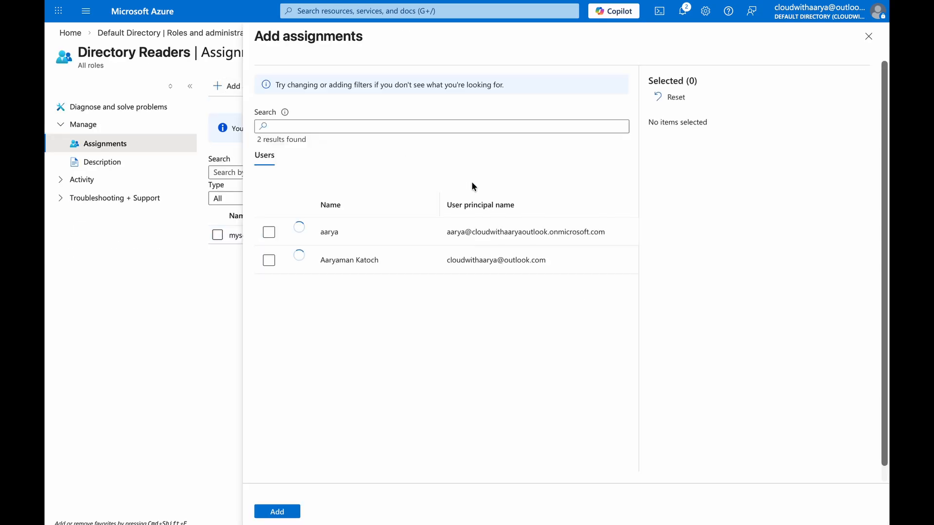
{"action": "type", "text": "mi"}
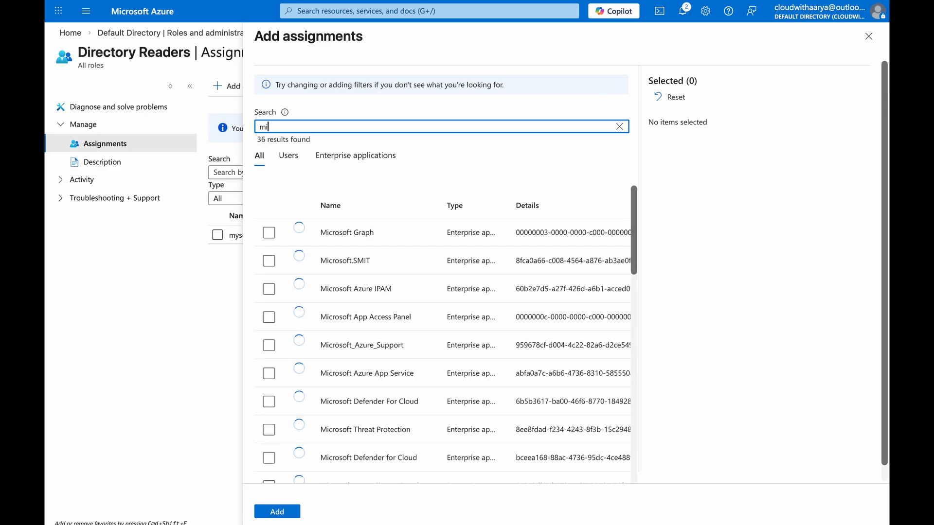
{"action": "key", "text": "BackSpace"}
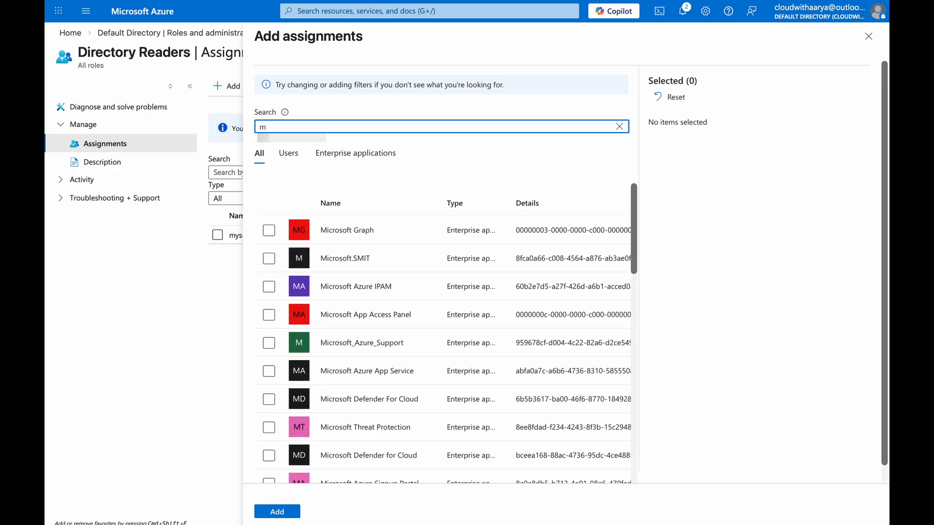
{"action": "type", "text": "ysql"}
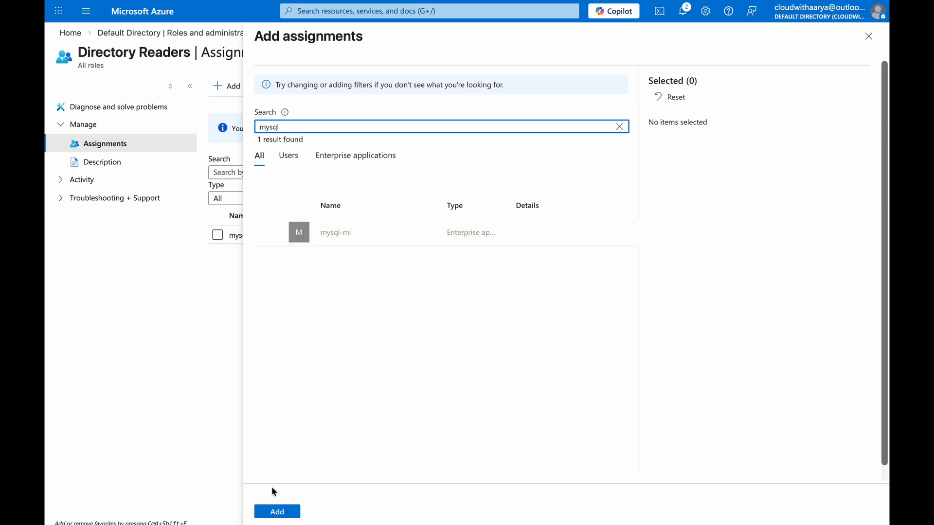
{"action": "left_click", "coordinate": [869, 37]}
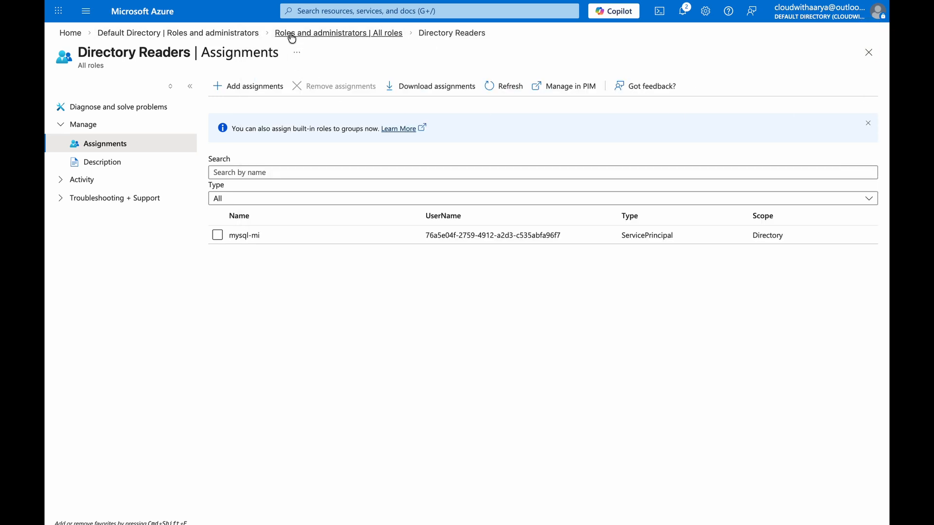
Leave the role assignments and examine the Microsoft Learn instructions for connecting to MySQL Flexible Server with Microsoft Entra ID and the MySQL CLI.
{"action": "left_click", "coordinate": [239, 34]}
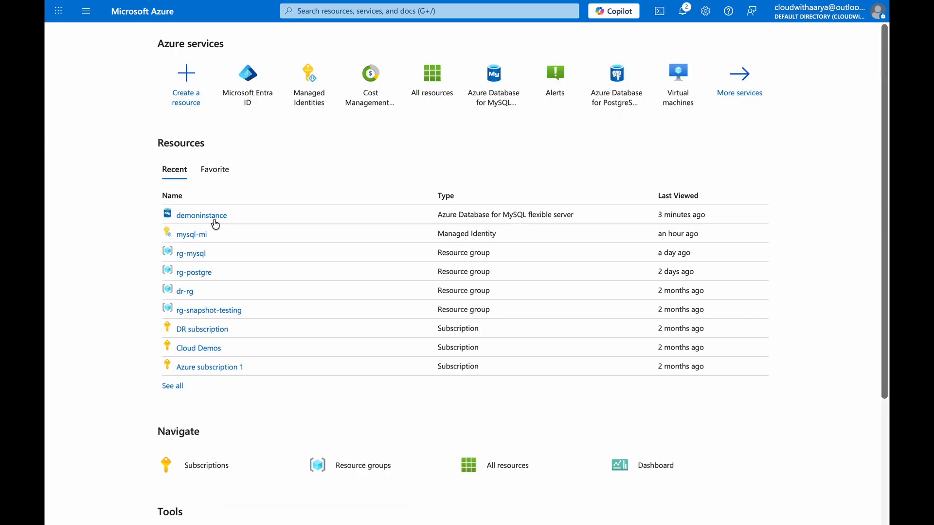
{"action": "left_click", "coordinate": [215, 220]}
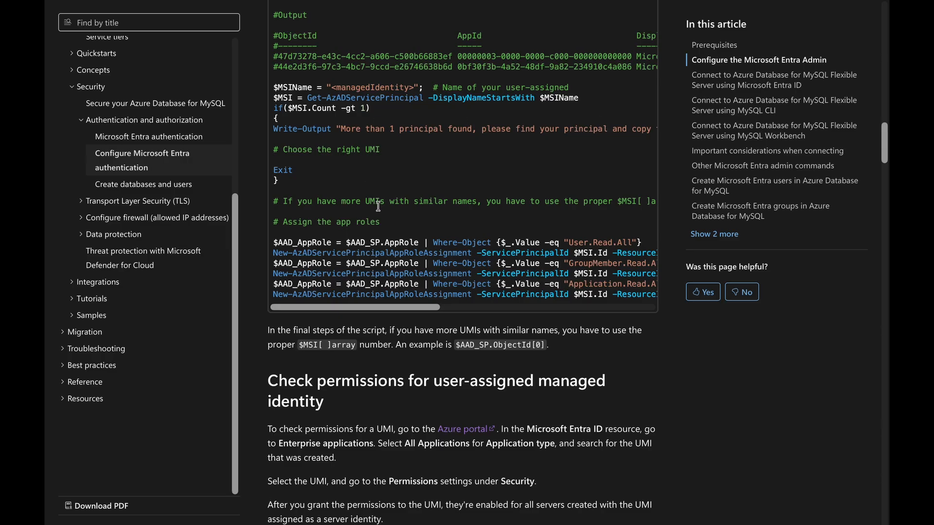
{"action": "scroll", "coordinate": [378, 207], "scroll_direction": "down", "scroll_amount": 4}
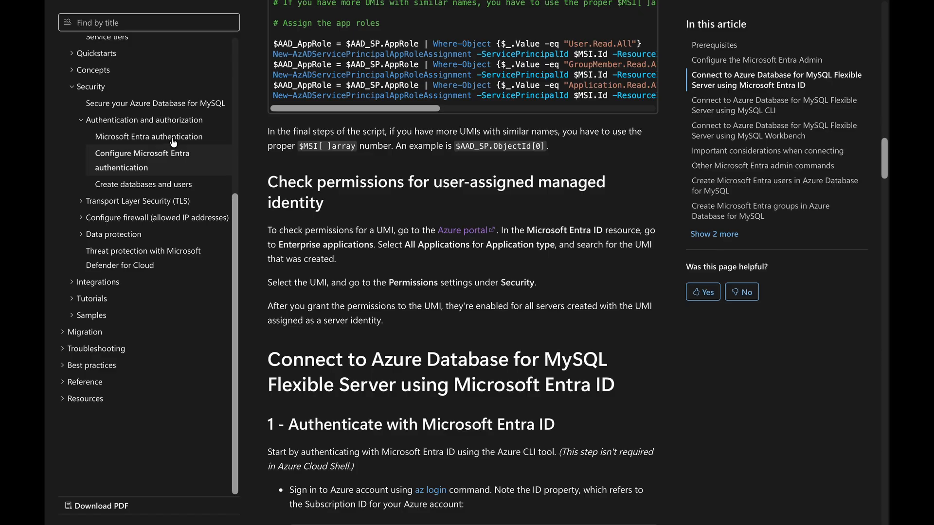
{"action": "left_click", "coordinate": [173, 185]}
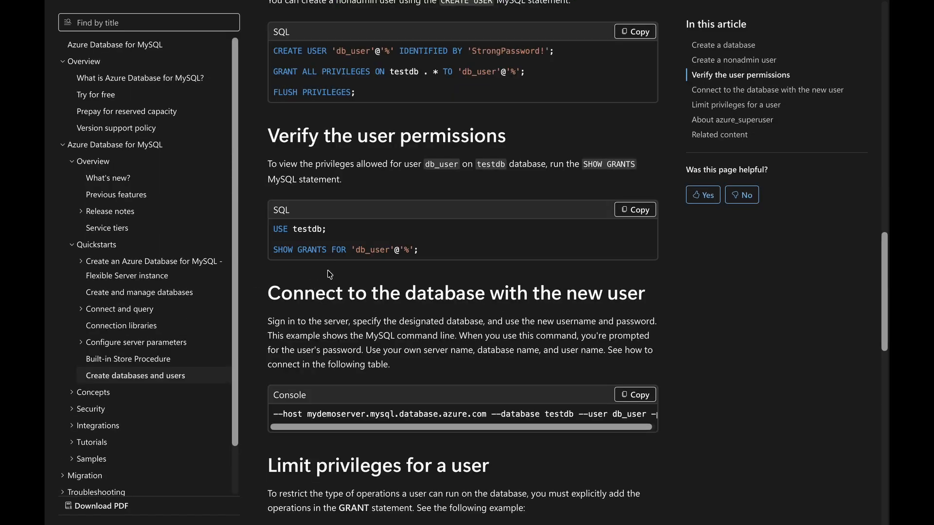
{"action": "key", "text": "alt+Left"}
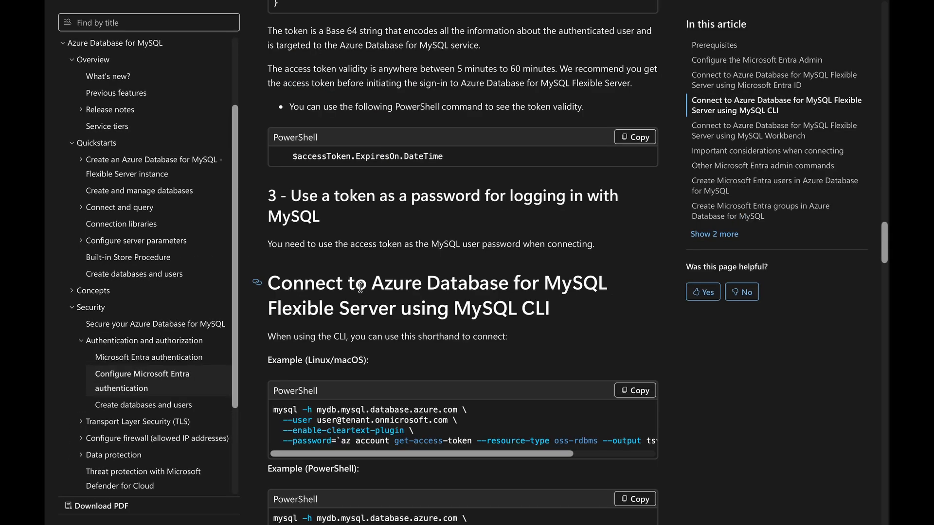
{"action": "scroll", "coordinate": [361, 286], "scroll_direction": "down", "scroll_amount": 3}
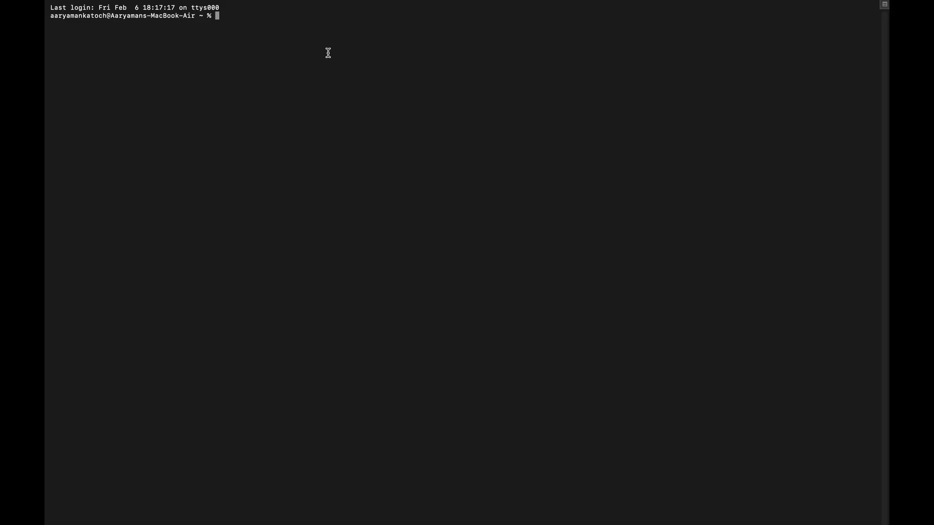
In the terminal, connect mysql to demoninstance.mysql.database.azure.com as the Entra user with --enable-cleartext-plugin, --ssl-mode=REQUIRED and an oss-rdbms token from az account get-access-token.
{"action": "key", "text": "super+v"}
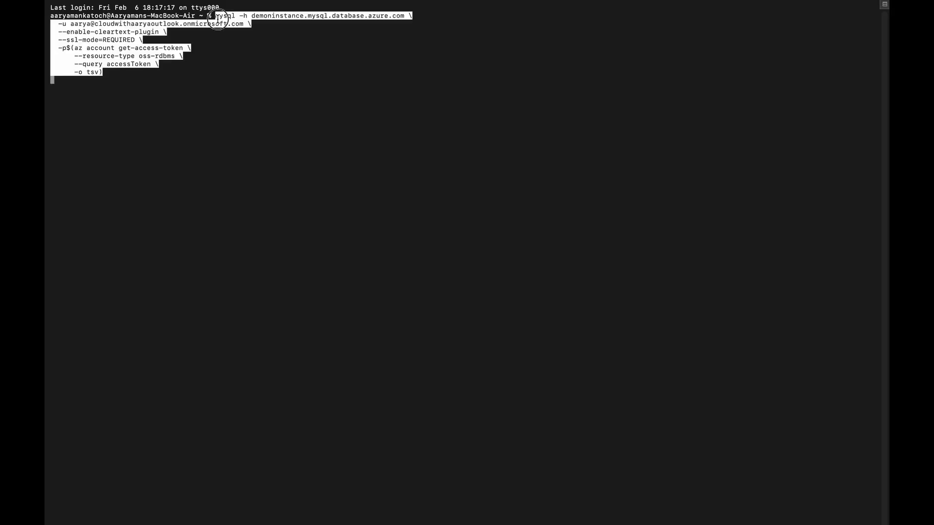
{"action": "key", "text": "BackSpace"}
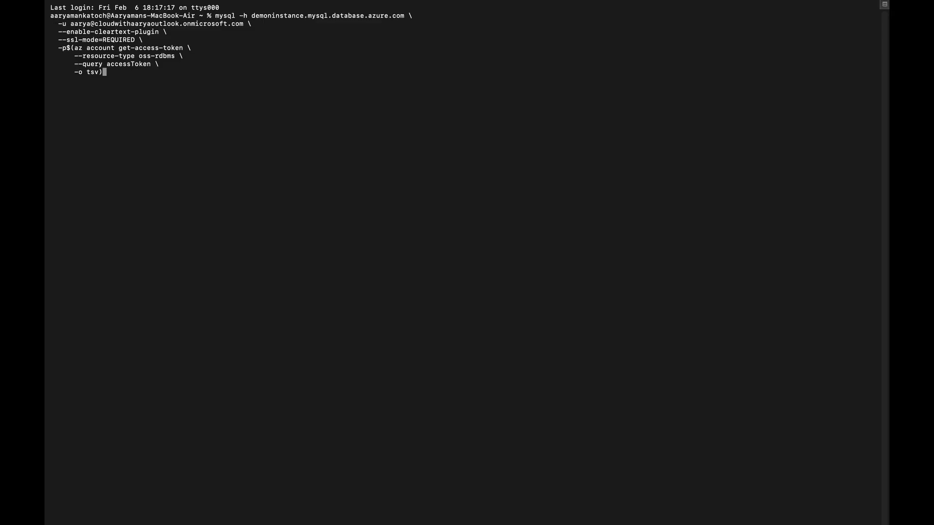
{"action": "left_click", "coordinate": [252, 18]}
{"action": "left_click_drag", "start_coordinate": [252, 18], "coordinate": [408, 19]}
{"action": "left_click_drag", "start_coordinate": [71, 25], "coordinate": [245, 26]}
{"action": "left_click_drag", "start_coordinate": [102, 33], "coordinate": [74, 35]}
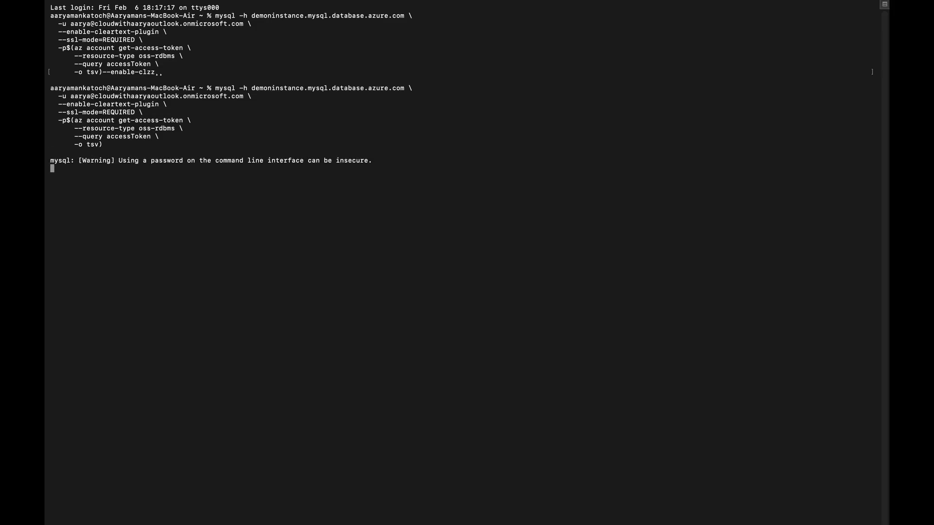
{"action": "triple_click", "coordinate": [116, 264]}
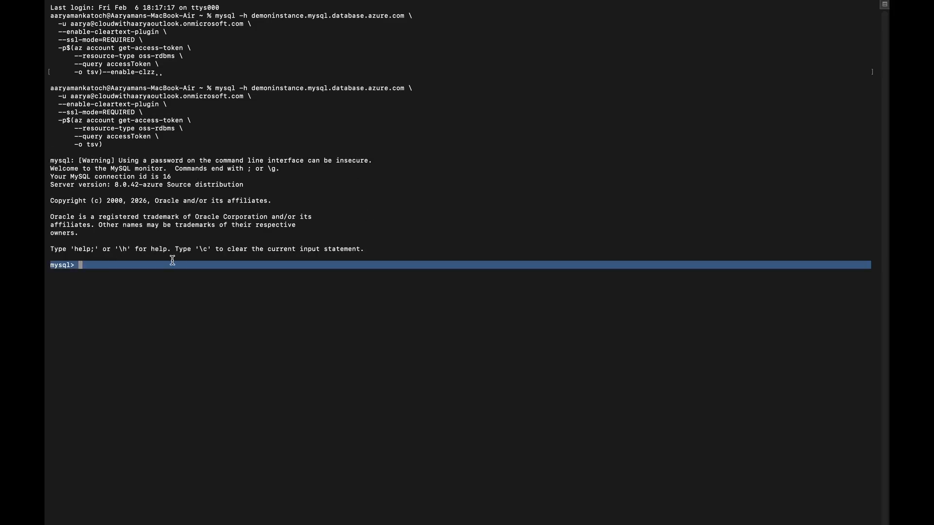
{"action": "double_click", "coordinate": [61, 266]}
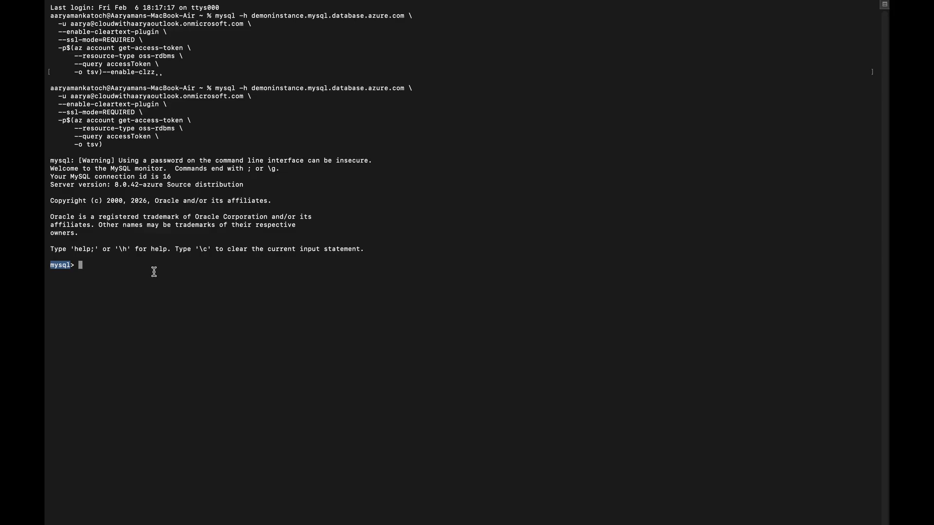